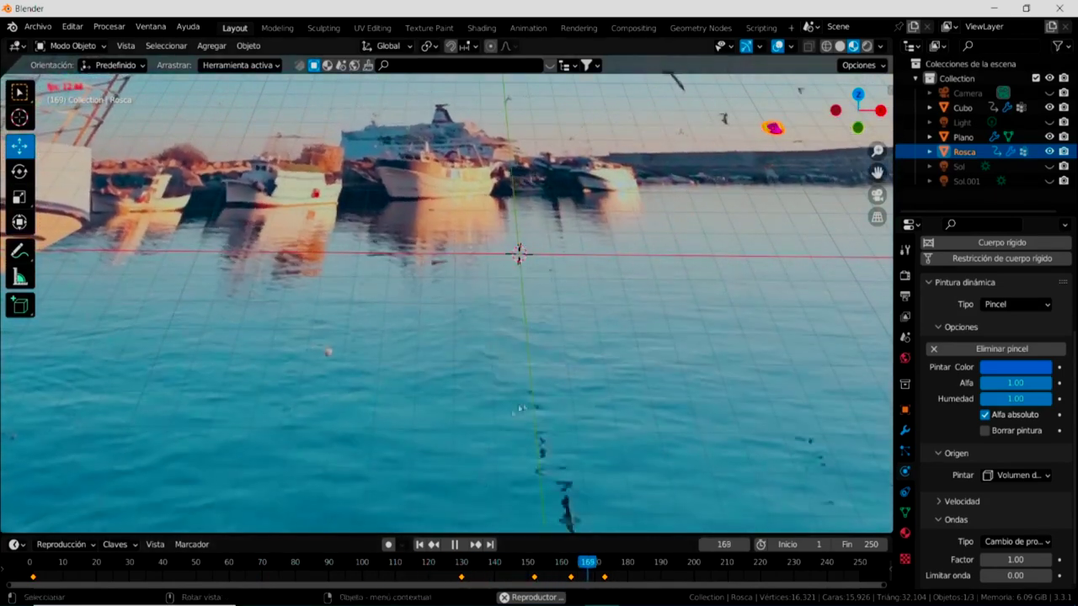
Stop the harbor animation playback at frame 189.
{"action": "left_click", "coordinate": [455, 545]}
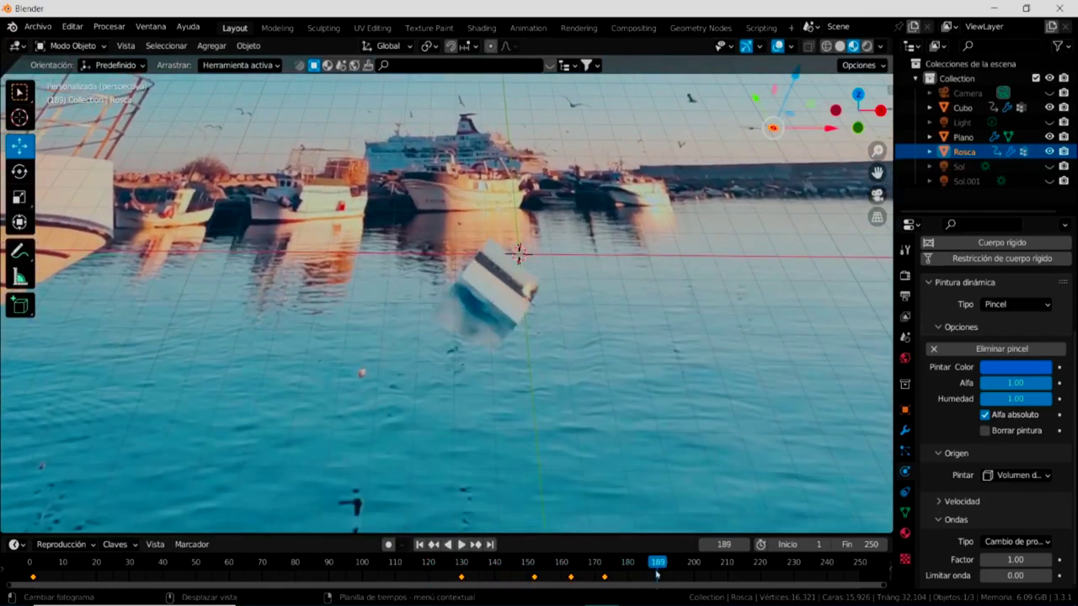
Scrub frames 143–190 and play backward to review the UFO's dip, stopping at frame 135.
{"action": "left_click_drag", "start_coordinate": [657, 562], "coordinate": [522, 556]}
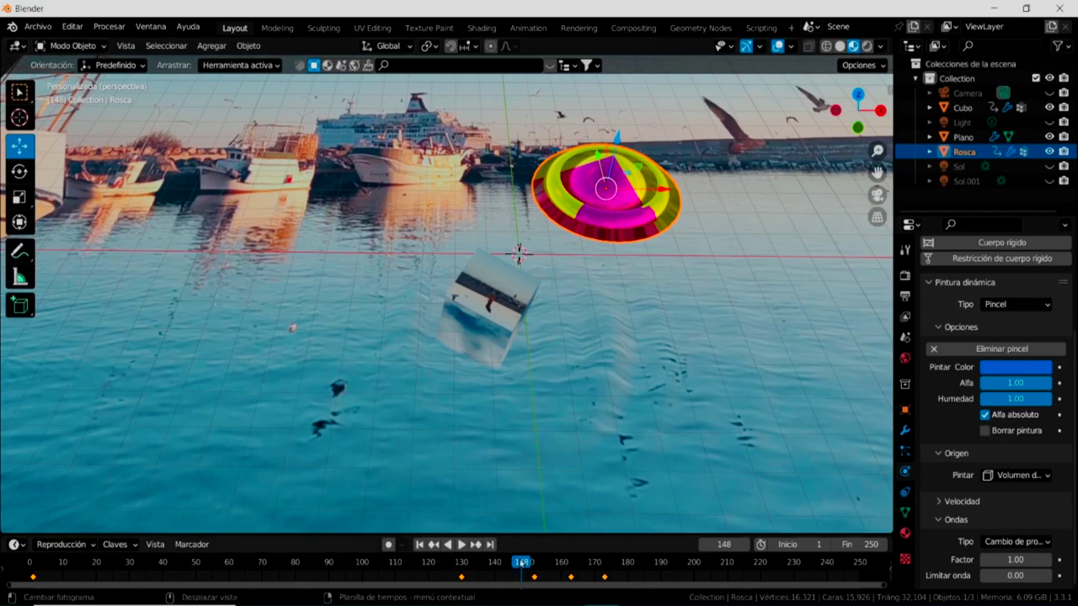
{"action": "left_click_drag", "start_coordinate": [522, 561], "coordinate": [513, 562]}
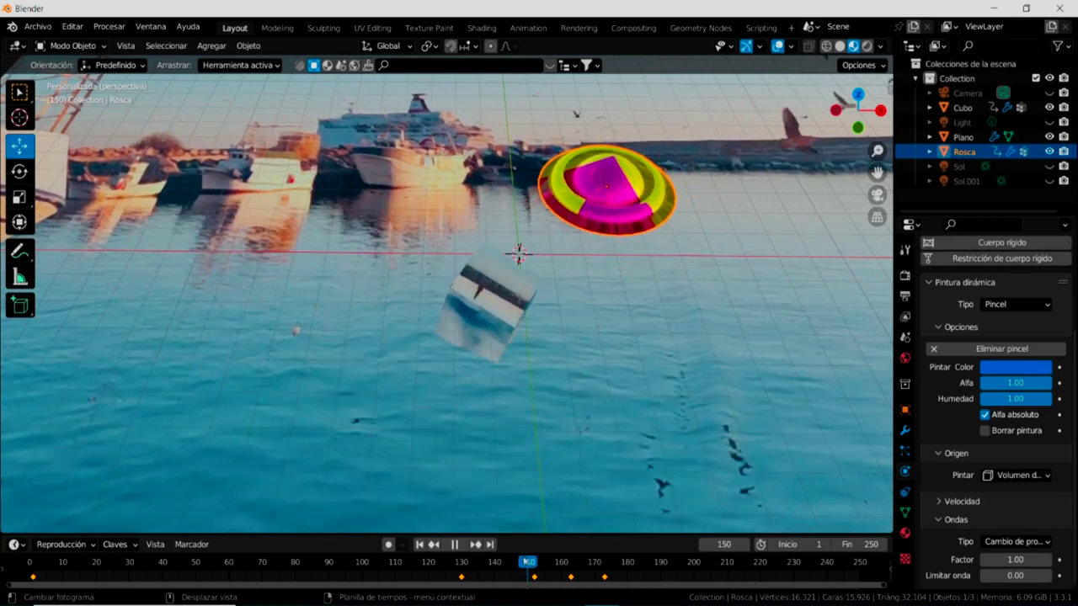
{"action": "mouse_move", "coordinate": [517, 562]}
{"action": "left_mouse_down"}
{"action": "mouse_move", "coordinate": [503, 553]}
{"action": "mouse_move", "coordinate": [626, 560]}
{"action": "mouse_move", "coordinate": [587, 566]}
{"action": "left_mouse_up"}
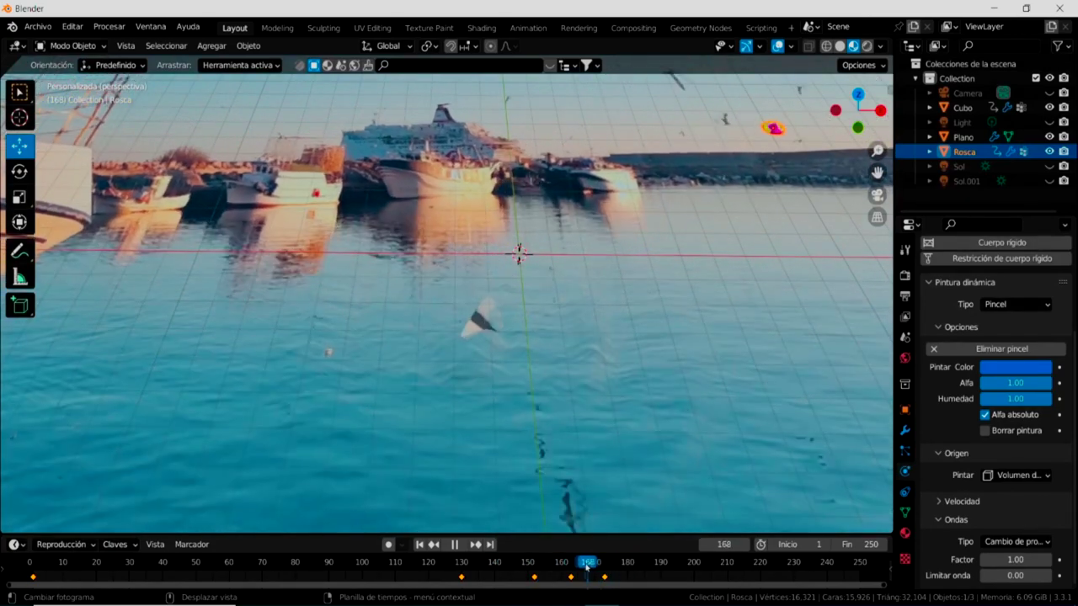
{"action": "mouse_move", "coordinate": [632, 575]}
{"action": "left_mouse_down"}
{"action": "mouse_move", "coordinate": [530, 573]}
{"action": "mouse_move", "coordinate": [653, 575]}
{"action": "mouse_move", "coordinate": [543, 574]}
{"action": "mouse_move", "coordinate": [551, 562]}
{"action": "left_mouse_up"}
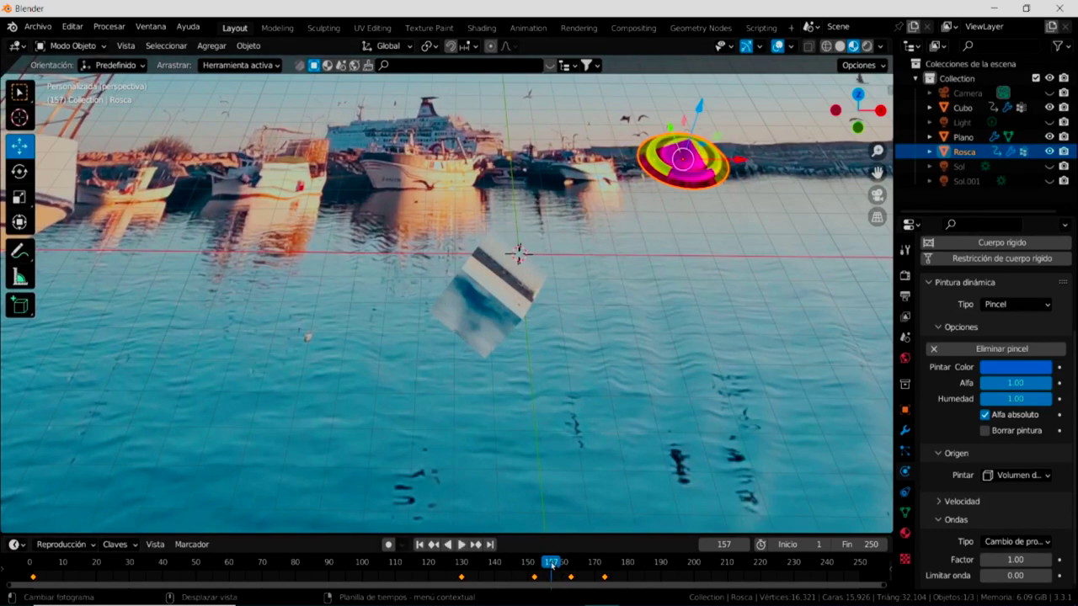
{"action": "left_click", "coordinate": [447, 544]}
{"action": "key", "text": "space"}
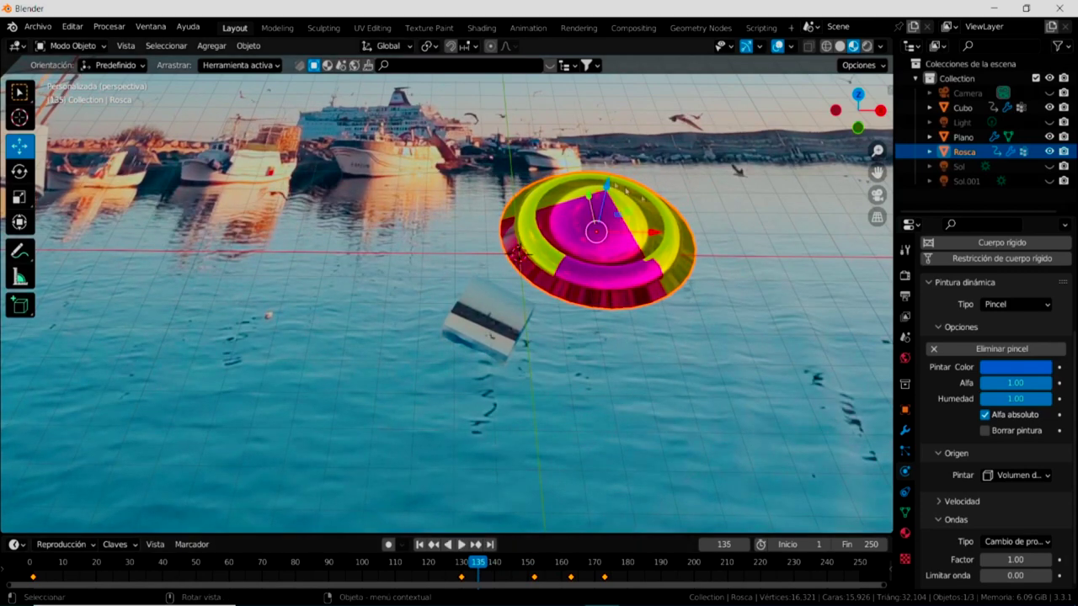
Replay frames 132–155, return to frame 135, and make the timeline slightly taller.
{"action": "left_click", "coordinate": [211, 46]}
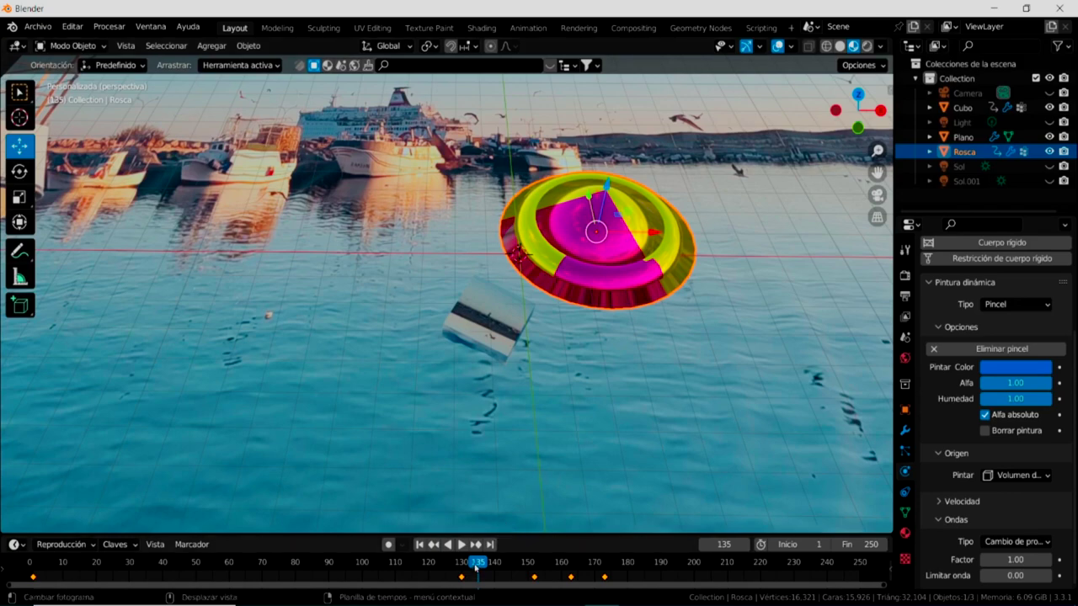
{"action": "left_click_drag", "start_coordinate": [476, 567], "coordinate": [461, 579]}
{"action": "key", "text": "space"}
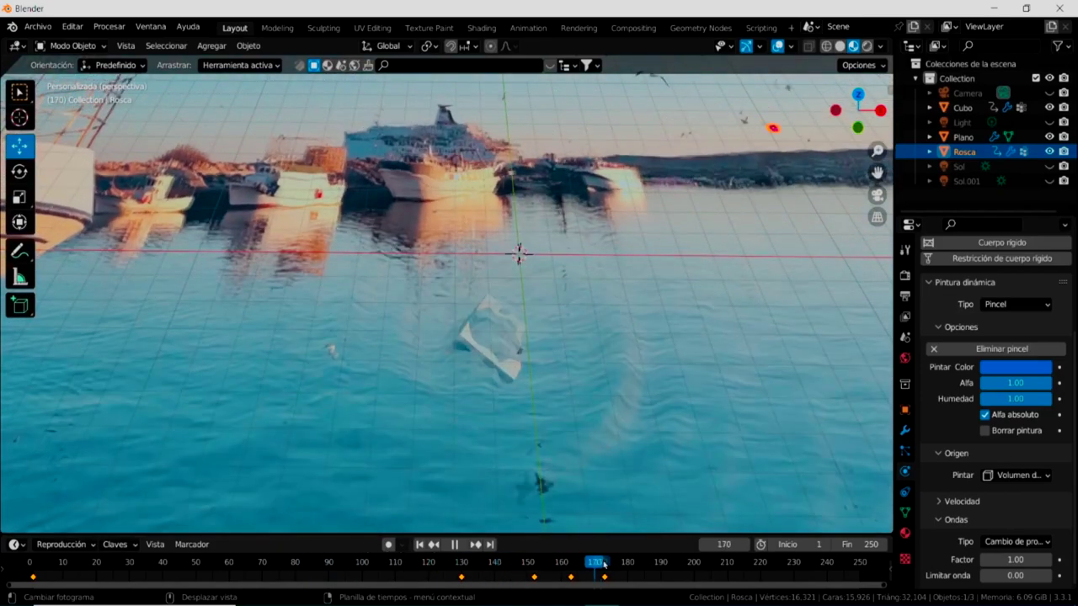
{"action": "left_click", "coordinate": [531, 563]}
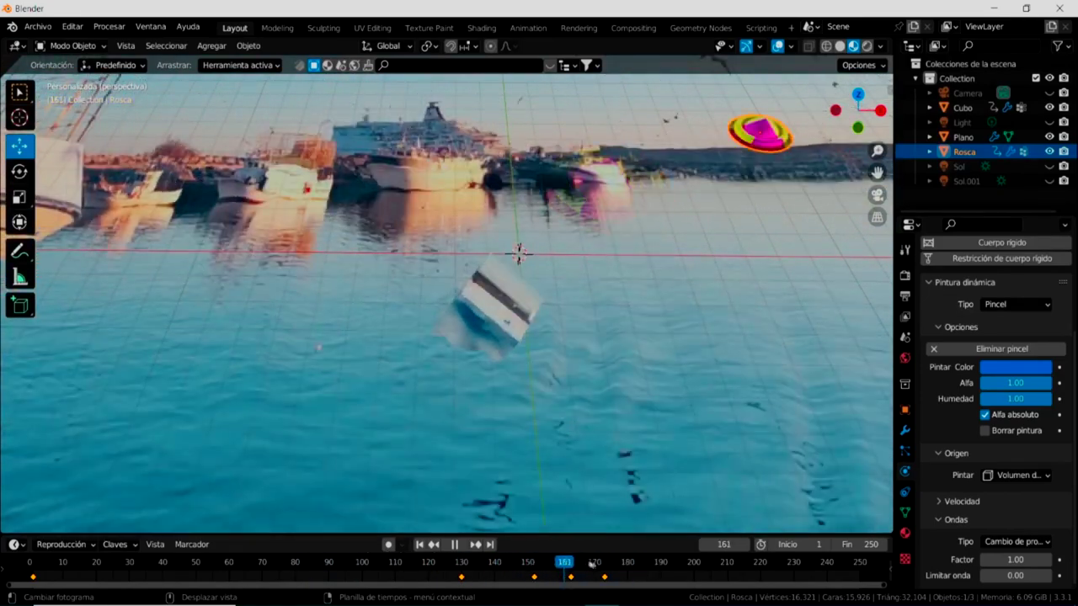
{"action": "left_click_drag", "start_coordinate": [655, 581], "coordinate": [478, 577]}
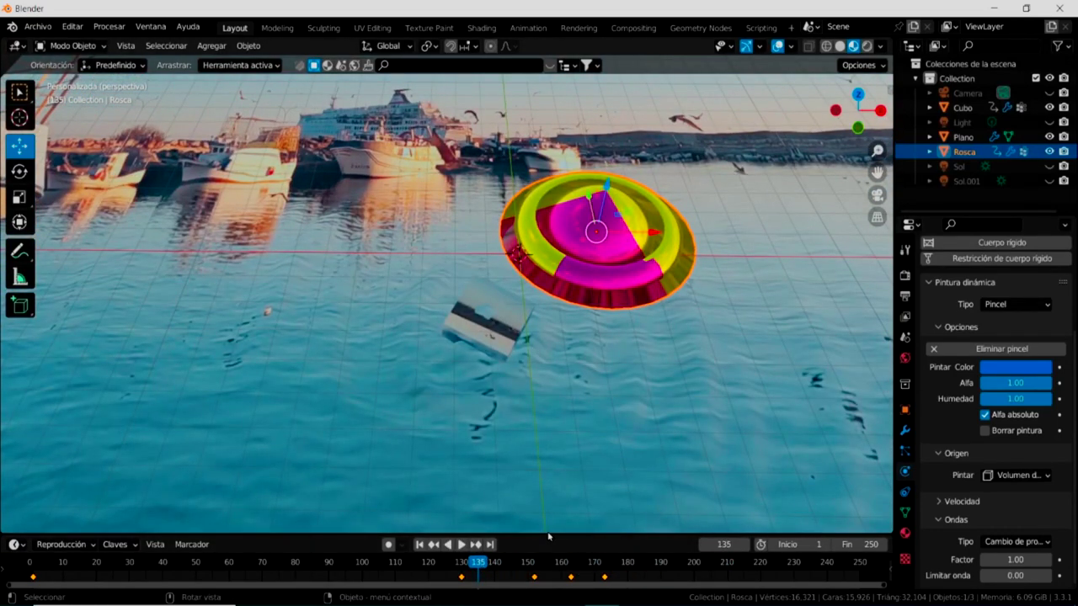
{"action": "left_click_drag", "start_coordinate": [545, 536], "coordinate": [544, 518]}
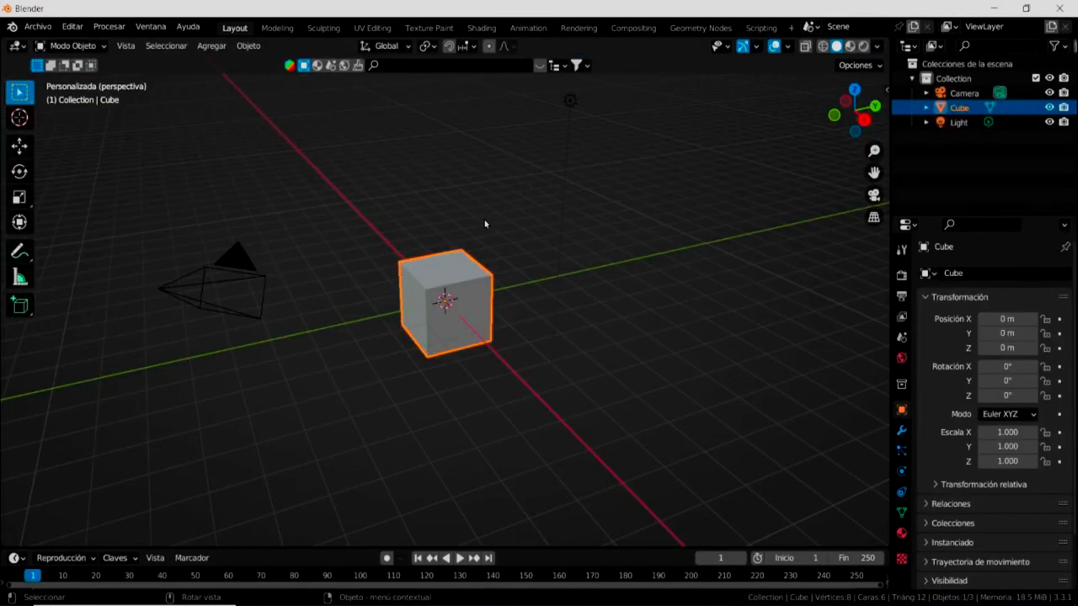
Delete the default cube and add a plane at the origin scaled to about 3.993.
{"action": "key", "text": "Delete"}
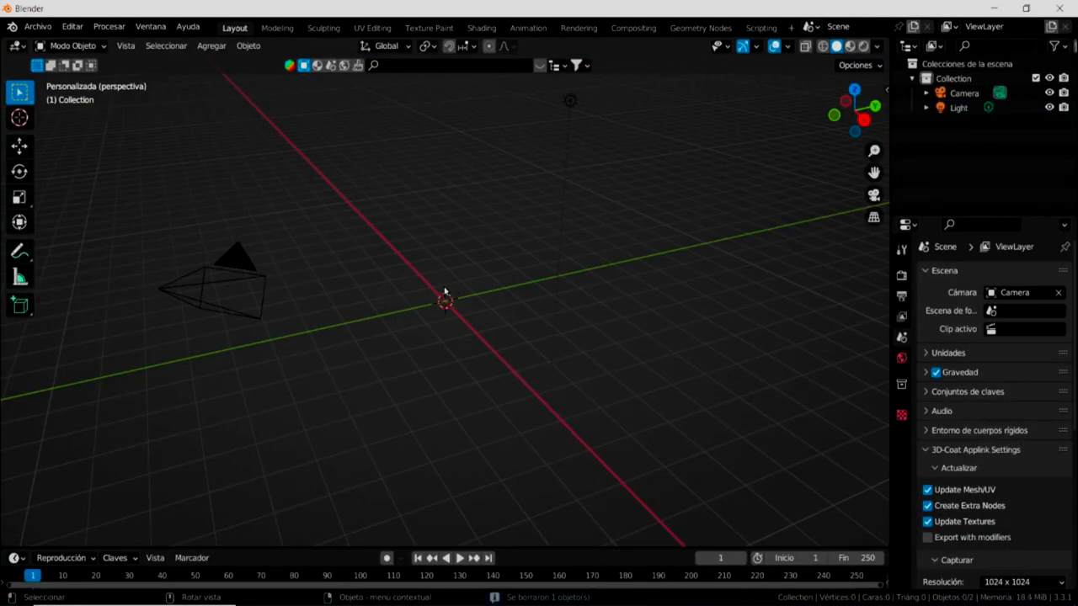
{"action": "left_click", "coordinate": [211, 46]}
{"action": "mouse_move", "coordinate": [224, 64]}
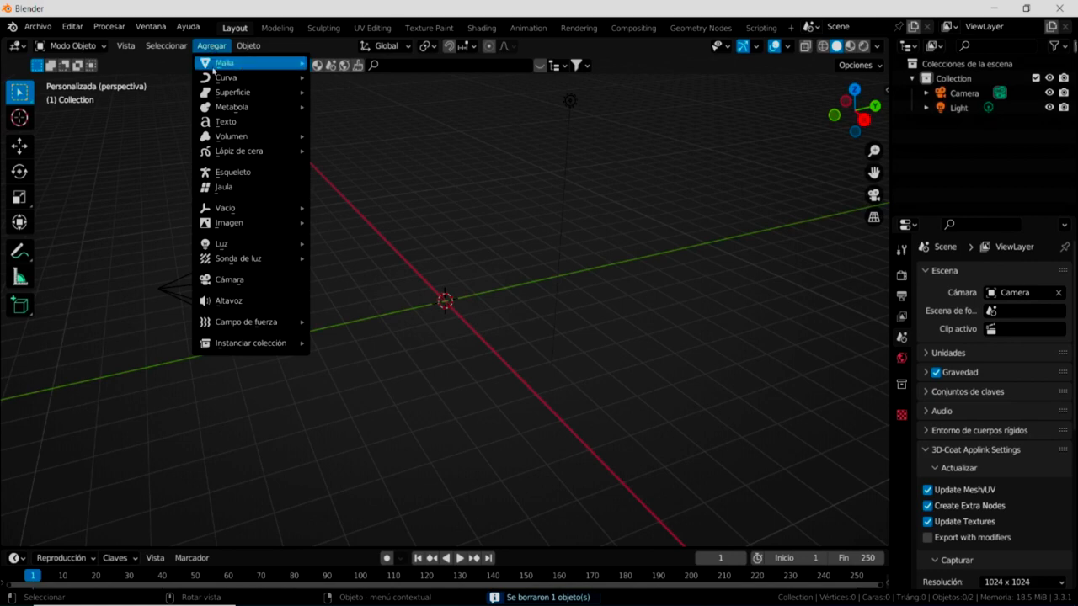
{"action": "left_click", "coordinate": [335, 63]}
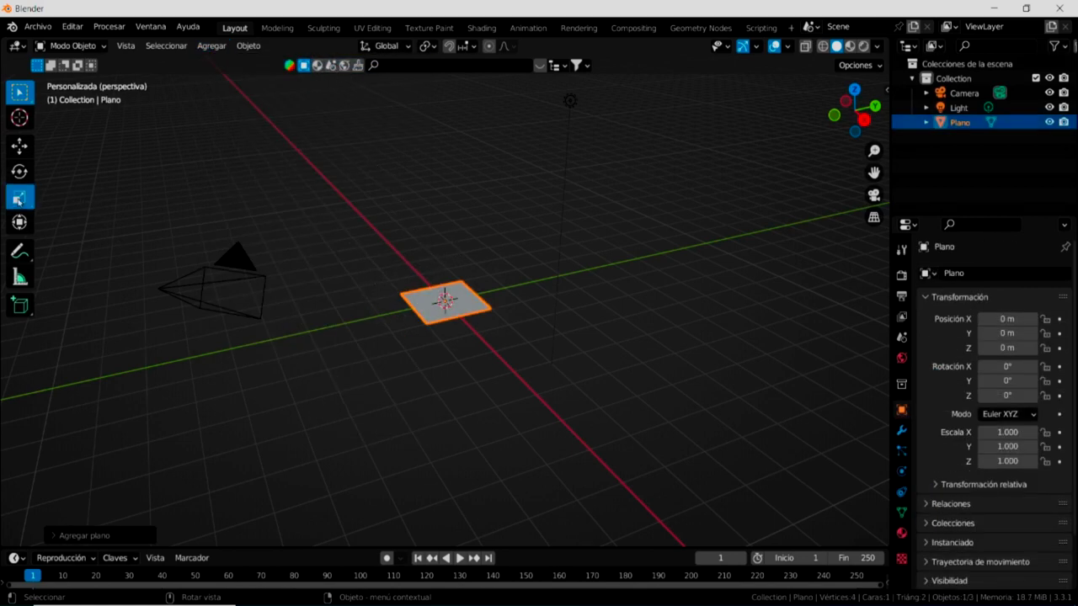
{"action": "left_click", "coordinate": [18, 197]}
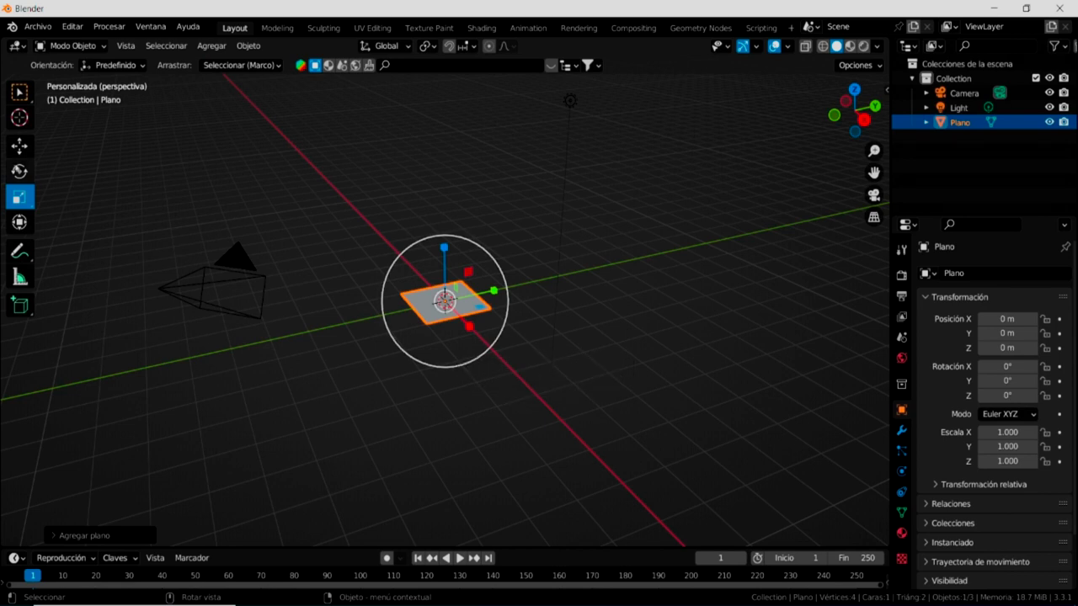
{"action": "left_click_drag", "start_coordinate": [492, 343], "coordinate": [633, 474]}
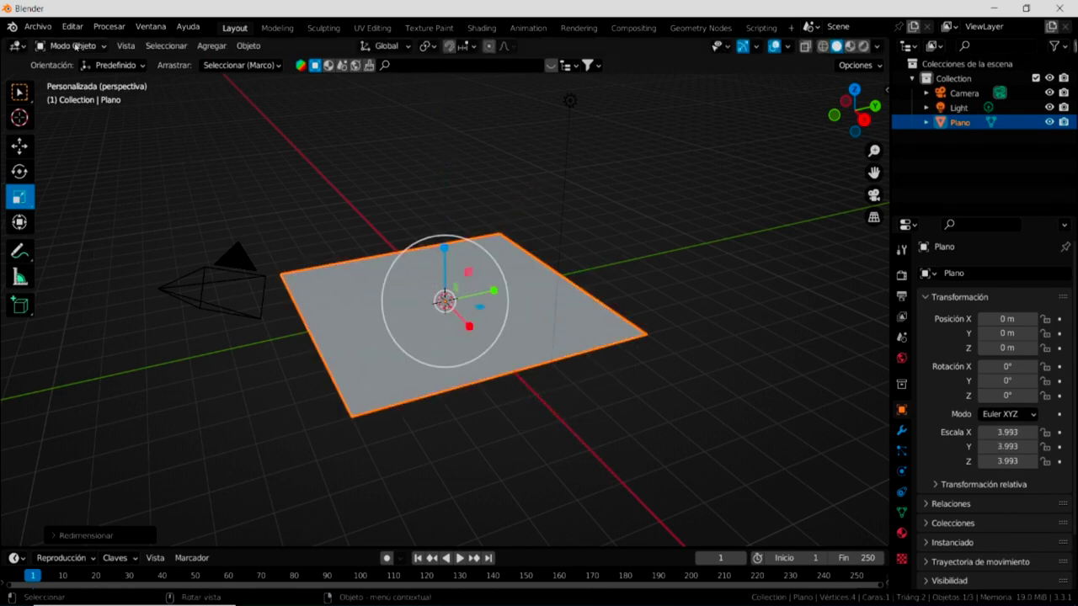
{"action": "left_click", "coordinate": [76, 47]}
{"action": "left_click", "coordinate": [75, 46]}
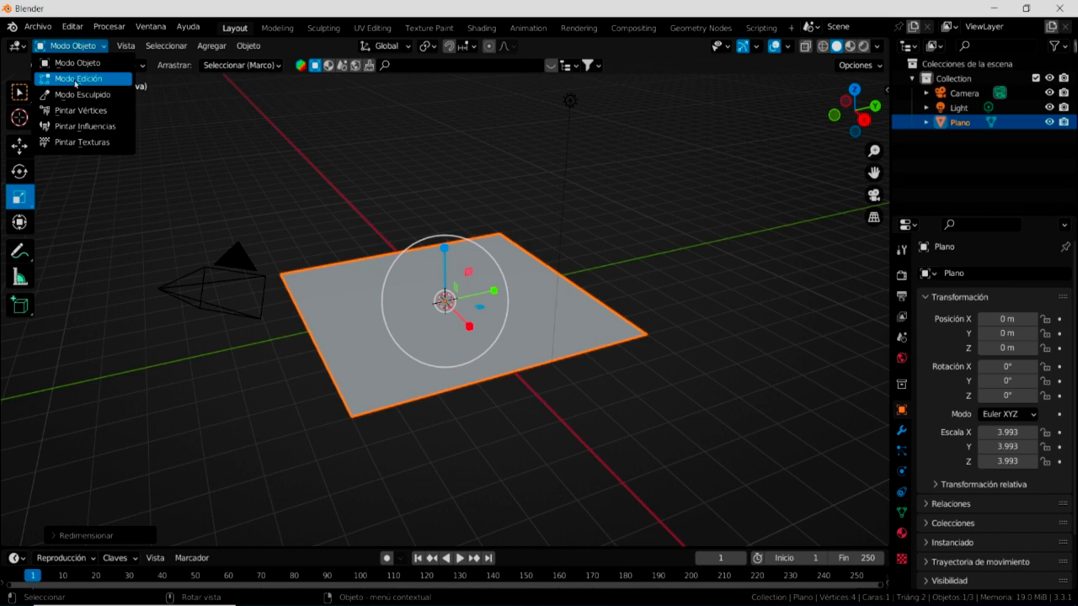
Enter Edit Mode on the plane and switch to the Right orthographic view.
{"action": "left_click", "coordinate": [75, 79]}
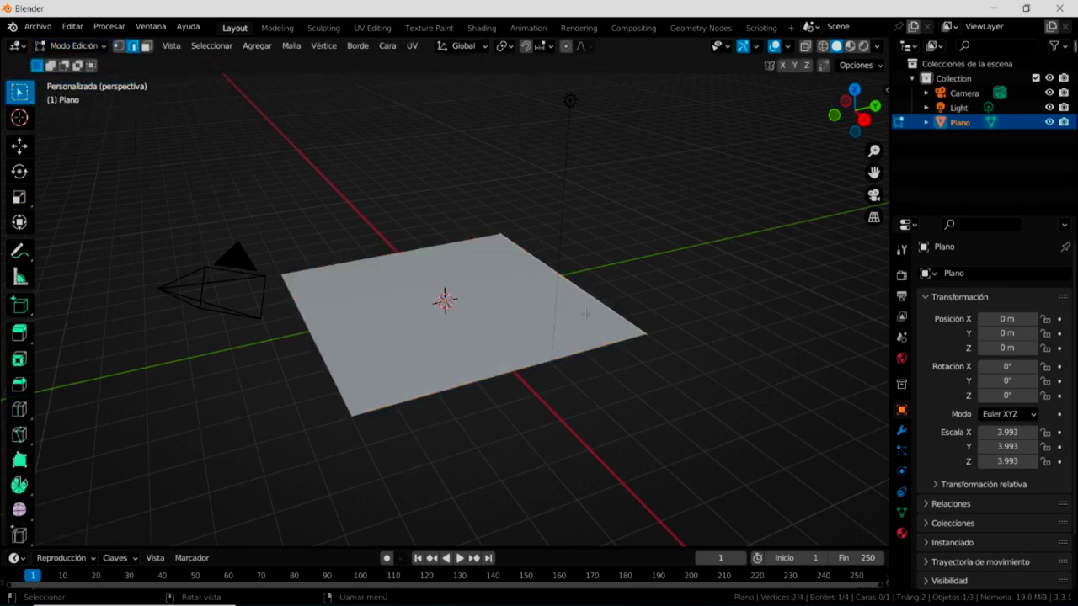
{"action": "key", "text": "KP_1"}
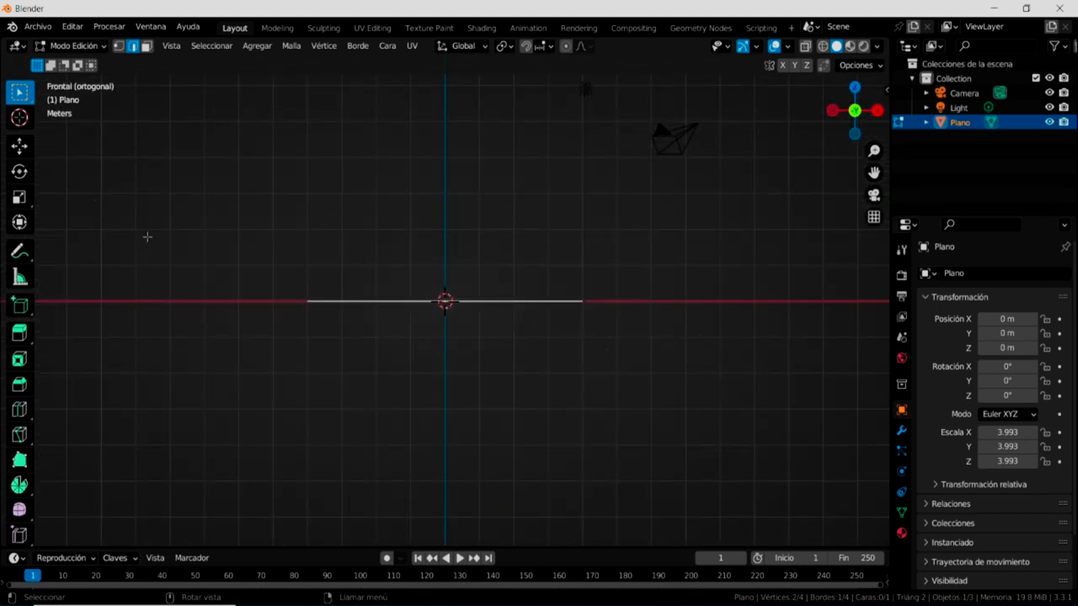
{"action": "key", "text": "e"}
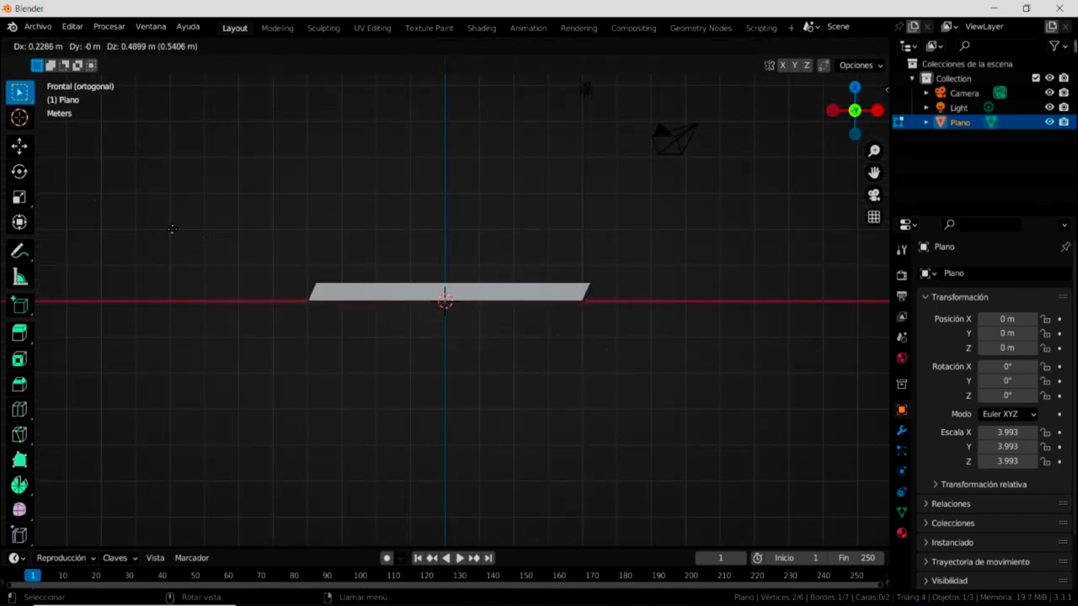
{"action": "right_click", "coordinate": [171, 229]}
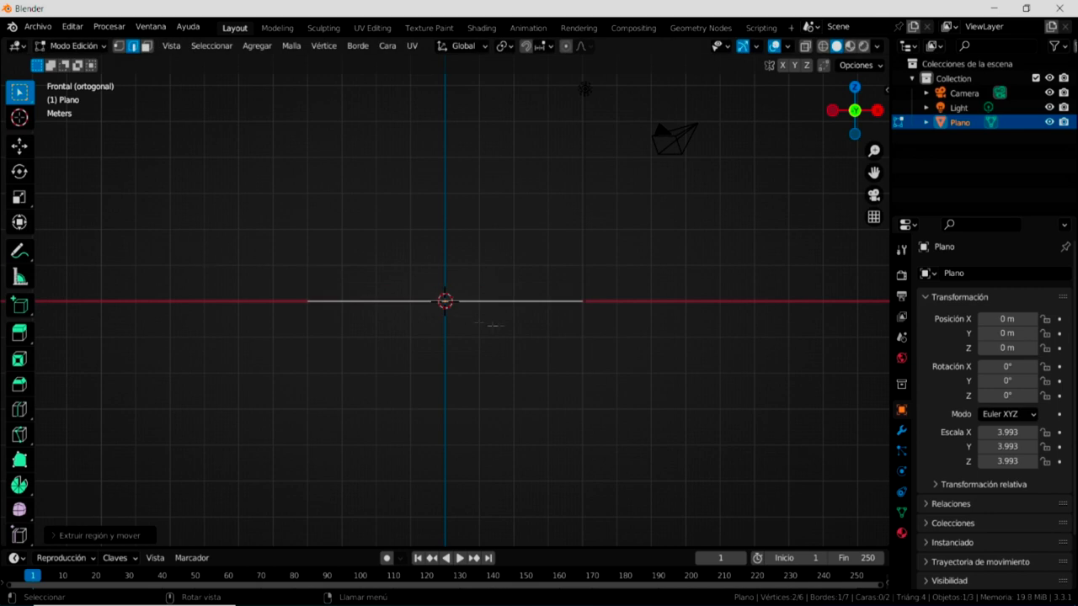
{"action": "key", "text": "KP_3"}
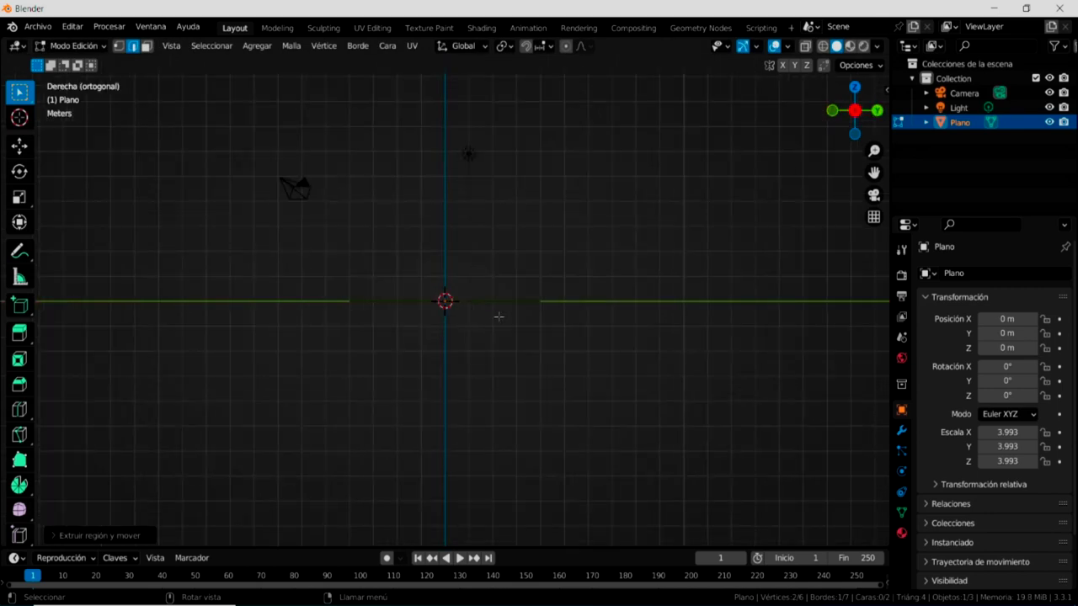
Extrude the back edge in three stages, angled then straight up into a tall wall.
{"action": "key", "text": "e"}
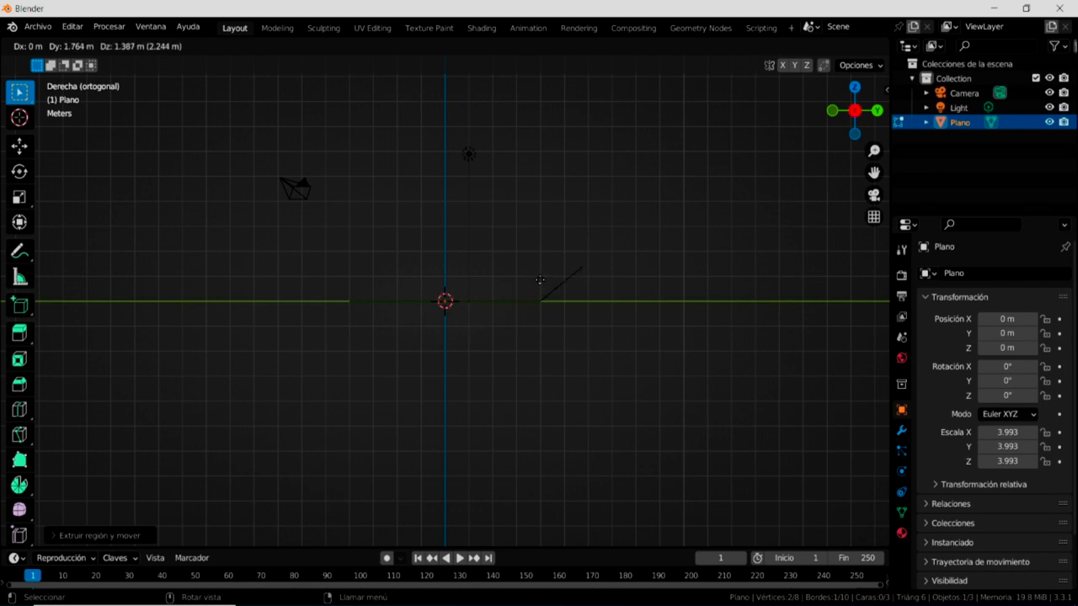
{"action": "left_click", "coordinate": [540, 280]}
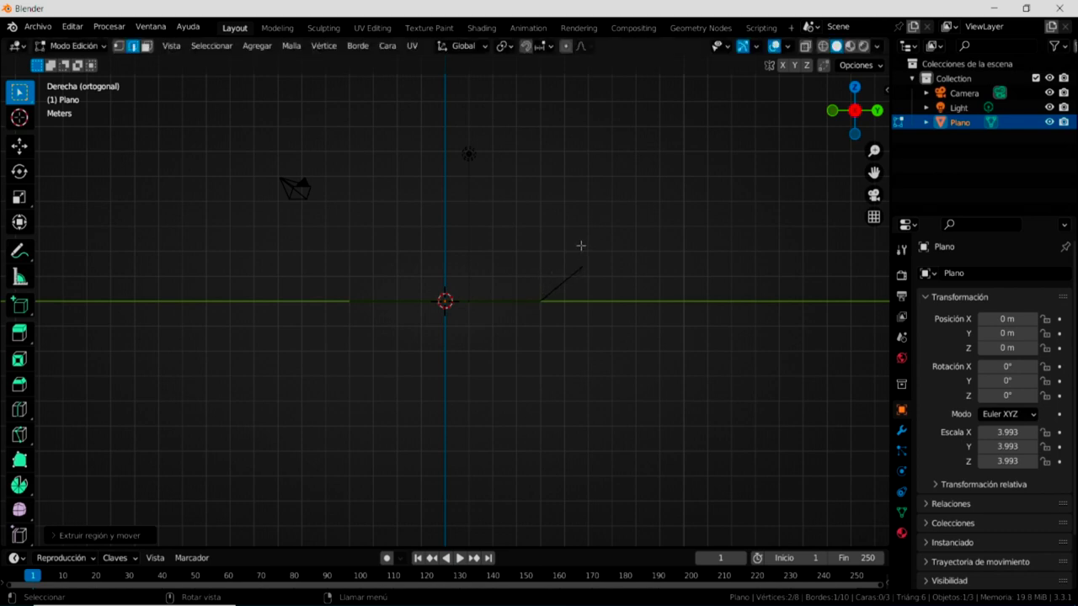
{"action": "key", "text": "e"}
{"action": "left_click", "coordinate": [602, 228]}
{"action": "key", "text": "e"}
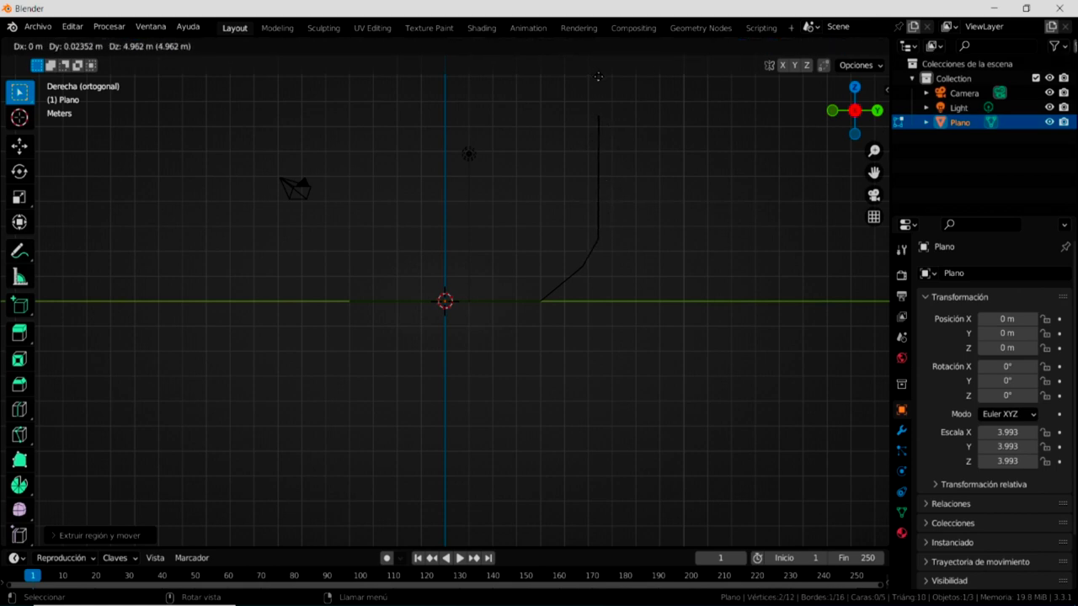
{"action": "left_click", "coordinate": [598, 77]}
{"action": "mouse_move", "coordinate": [388, 309]}
{"action": "middle_mouse_down"}
{"action": "mouse_move", "coordinate": [583, 368]}
{"action": "mouse_move", "coordinate": [555, 342]}
{"action": "middle_mouse_up"}
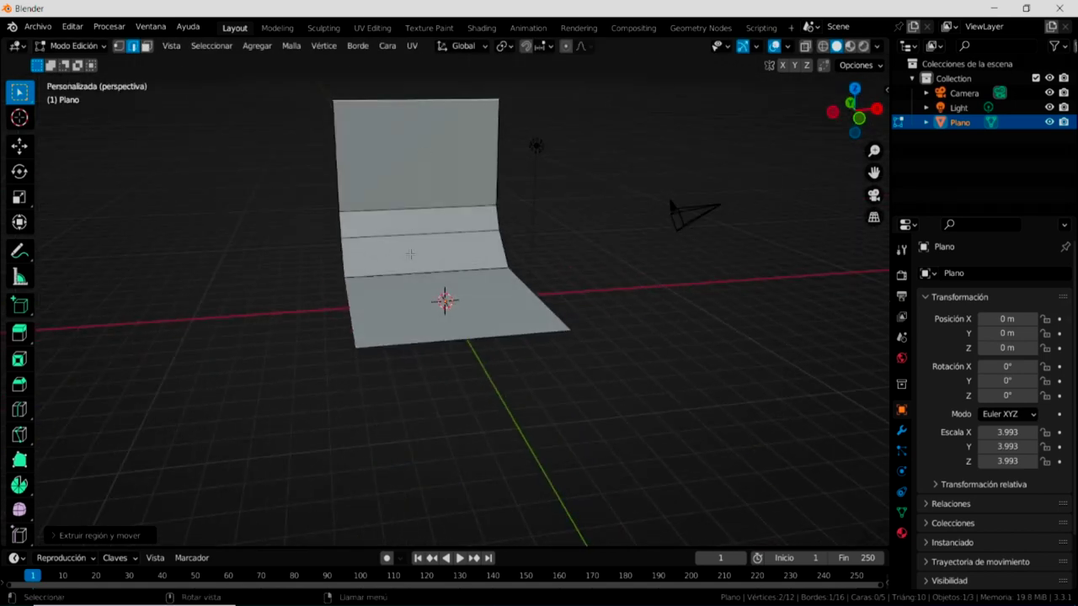
{"action": "left_click", "coordinate": [17, 198]}
{"action": "left_click", "coordinate": [174, 201]}
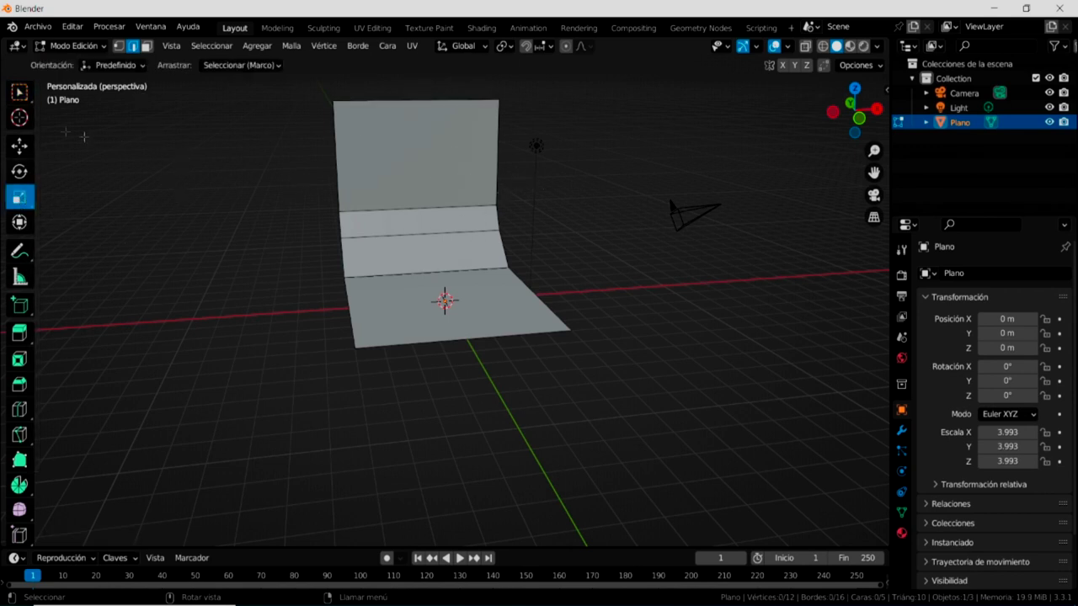
{"action": "left_click", "coordinate": [87, 47]}
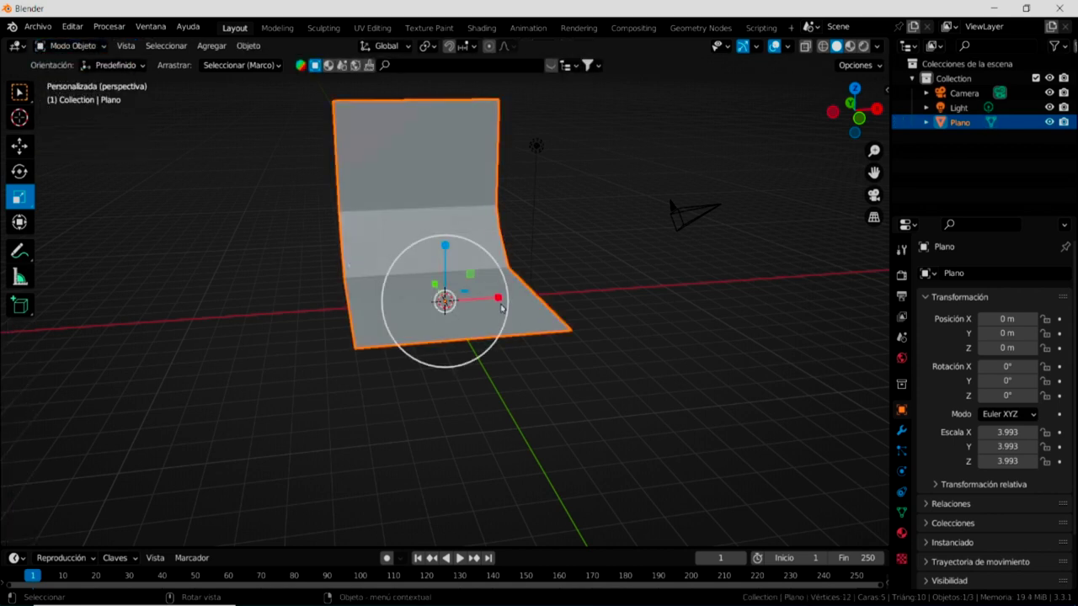
Stretch the backdrop to 9.882 along X and select its floor face in Edit Mode.
{"action": "mouse_move", "coordinate": [503, 300]}
{"action": "left_mouse_down"}
{"action": "mouse_move", "coordinate": [587, 281]}
{"action": "mouse_move", "coordinate": [561, 363]}
{"action": "left_mouse_up"}
{"action": "mouse_move", "coordinate": [561, 362]}
{"action": "middle_mouse_down"}
{"action": "mouse_move", "coordinate": [544, 392]}
{"action": "mouse_move", "coordinate": [505, 360]}
{"action": "middle_mouse_up"}
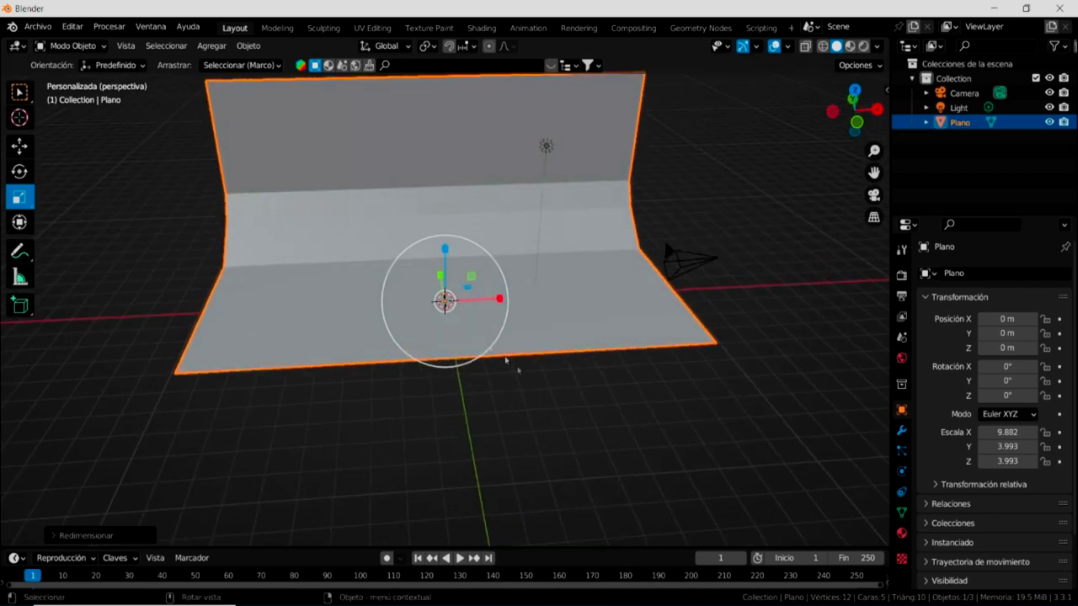
{"action": "left_click", "coordinate": [74, 46]}
{"action": "left_click", "coordinate": [78, 79]}
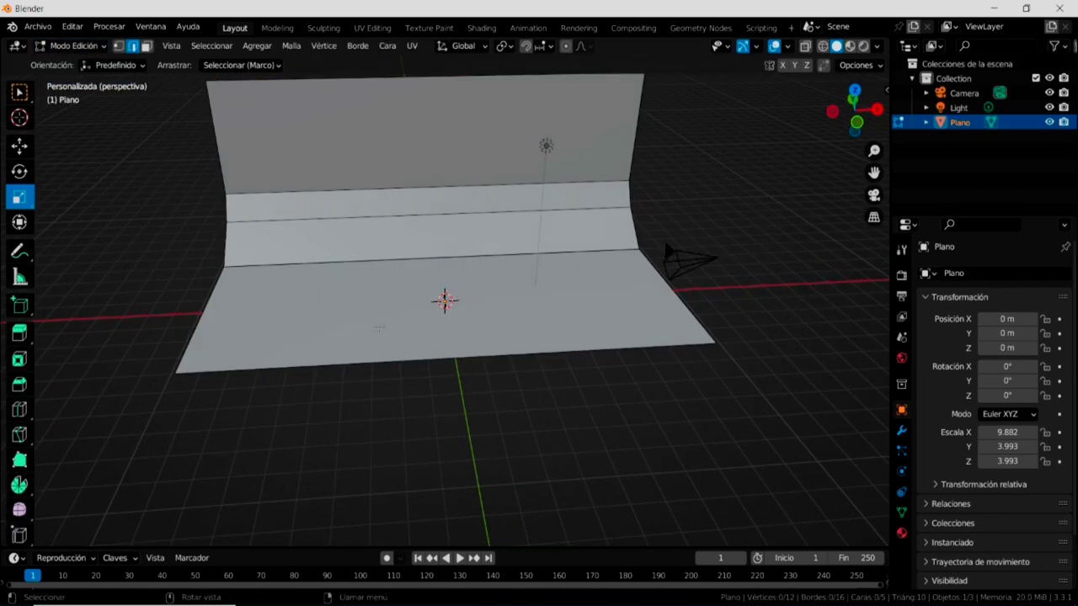
{"action": "left_click", "coordinate": [146, 45]}
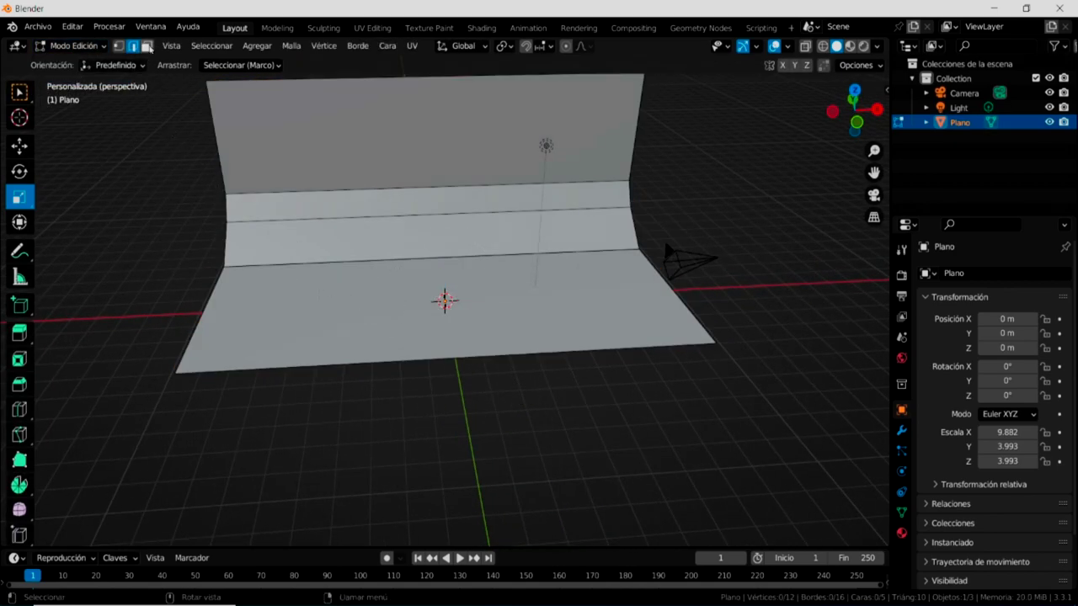
{"action": "left_click", "coordinate": [401, 311]}
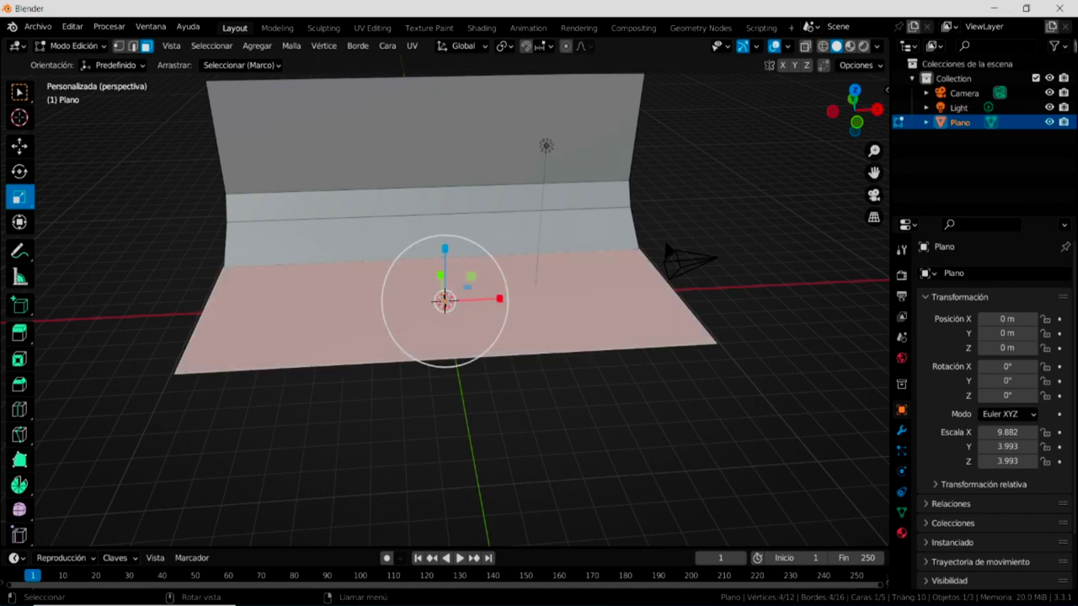
Subdivide the floor face with 40 cuts and return to Object Mode.
{"action": "right_click", "coordinate": [316, 311]}
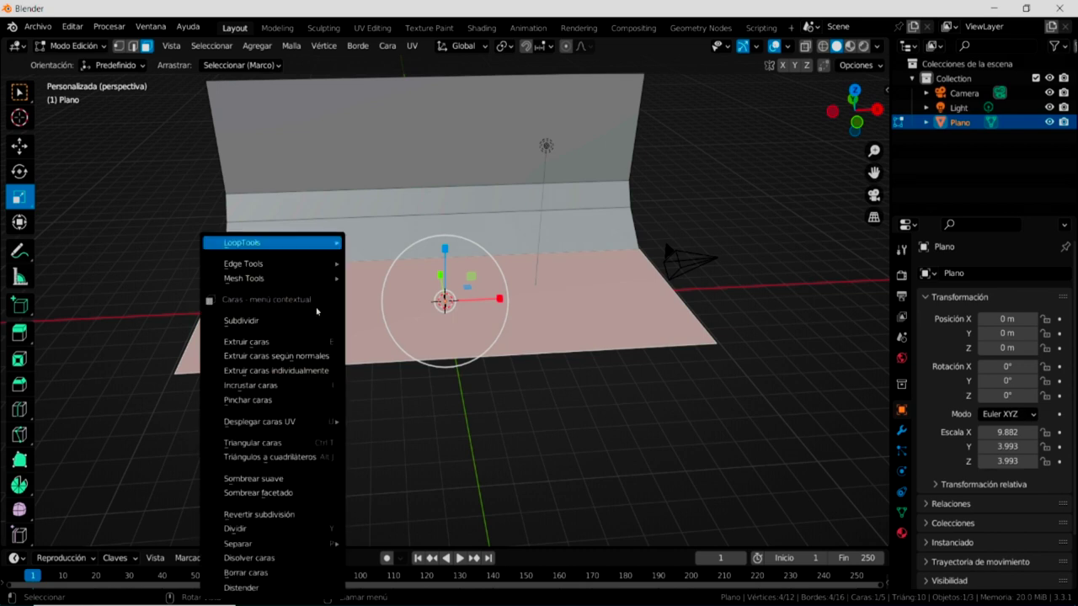
{"action": "left_click", "coordinate": [296, 320]}
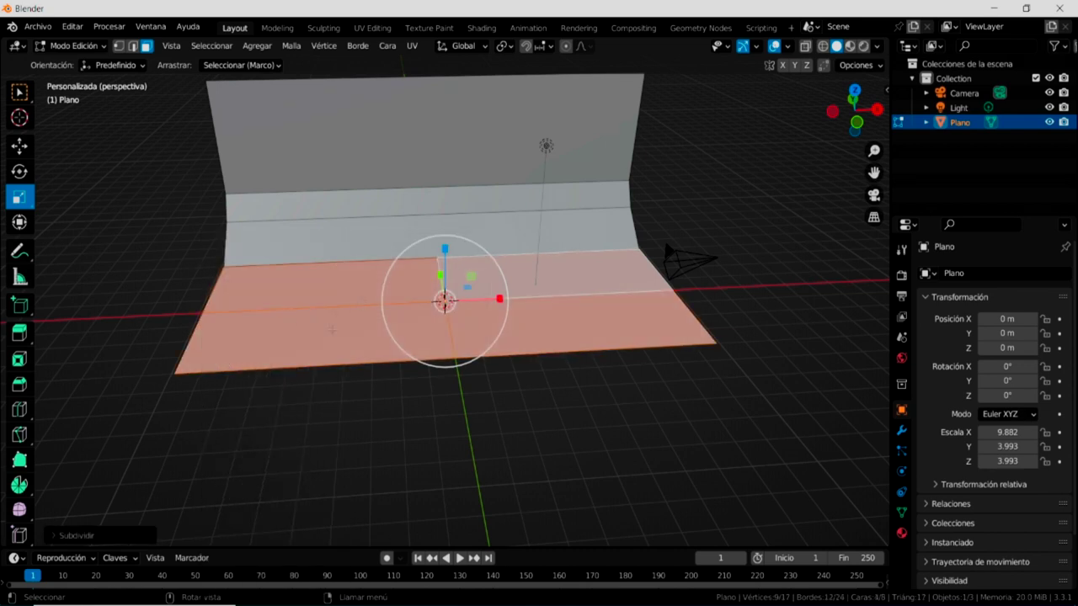
{"action": "left_click", "coordinate": [117, 539]}
{"action": "double_click", "coordinate": [195, 434]}
{"action": "type", "text": "40"}
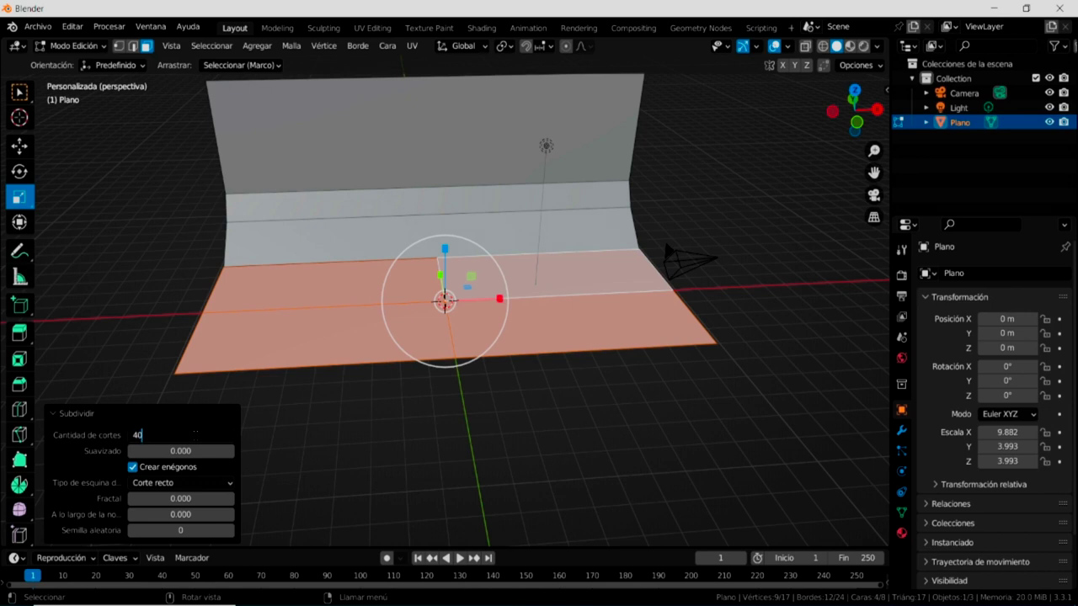
{"action": "key", "text": "Return"}
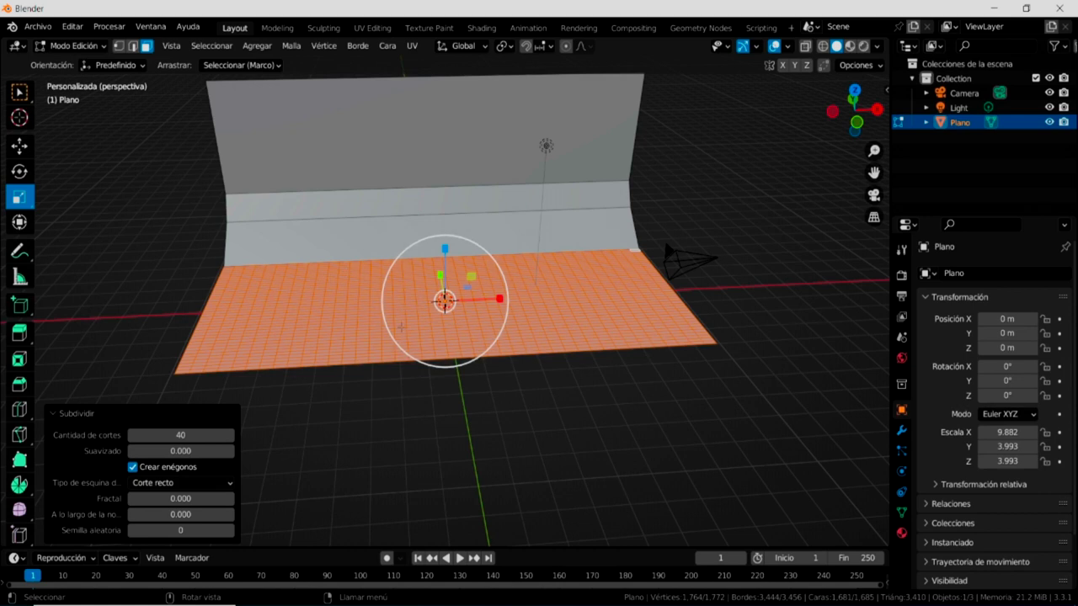
{"action": "middle_click_drag", "start_coordinate": [495, 433], "coordinate": [479, 424]}
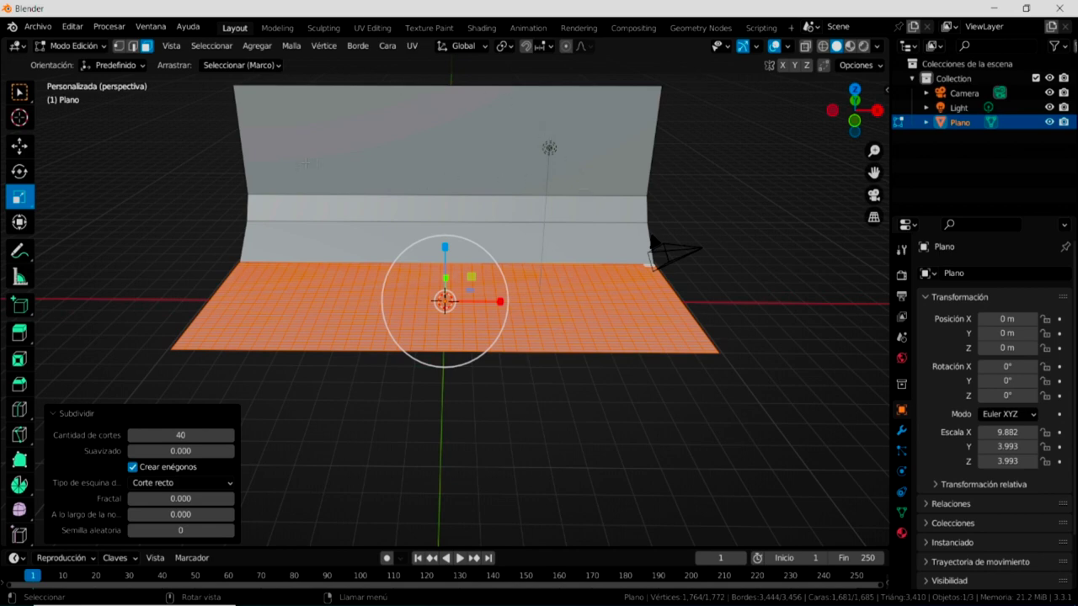
{"action": "left_click", "coordinate": [74, 47]}
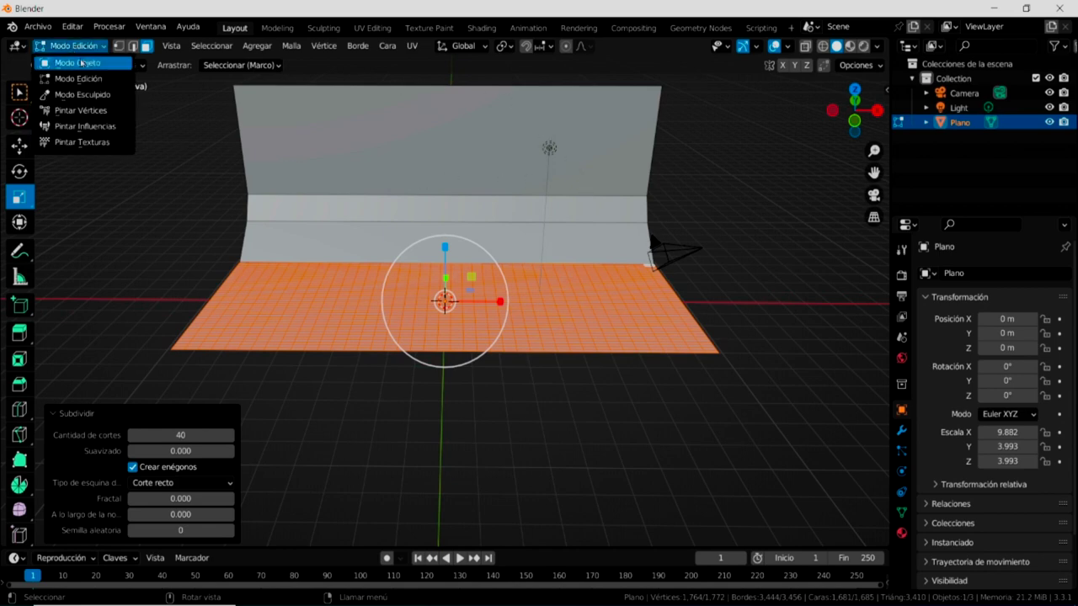
{"action": "left_click", "coordinate": [77, 62]}
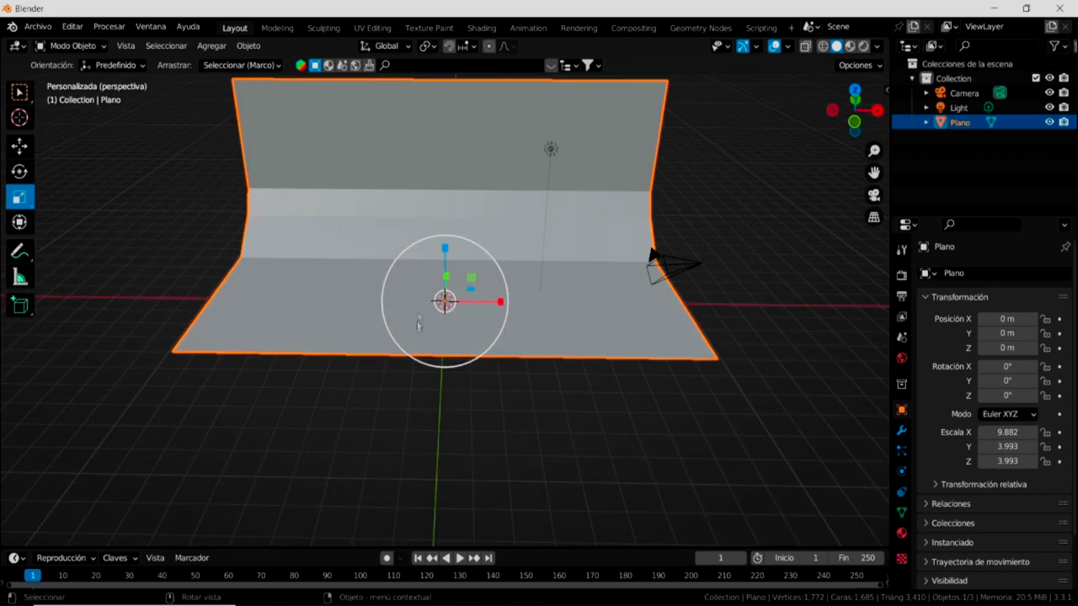
Switch to Material Preview and create a new material slot and material on the plane.
{"action": "middle_click_drag", "start_coordinate": [424, 390], "coordinate": [448, 450], "text": "shift"}
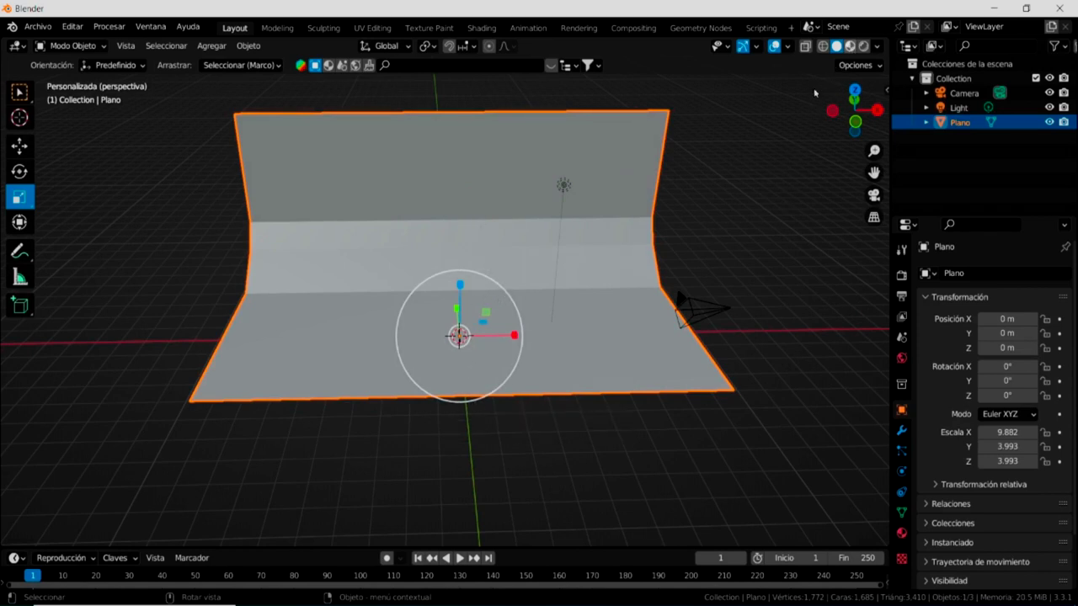
{"action": "left_click", "coordinate": [850, 46]}
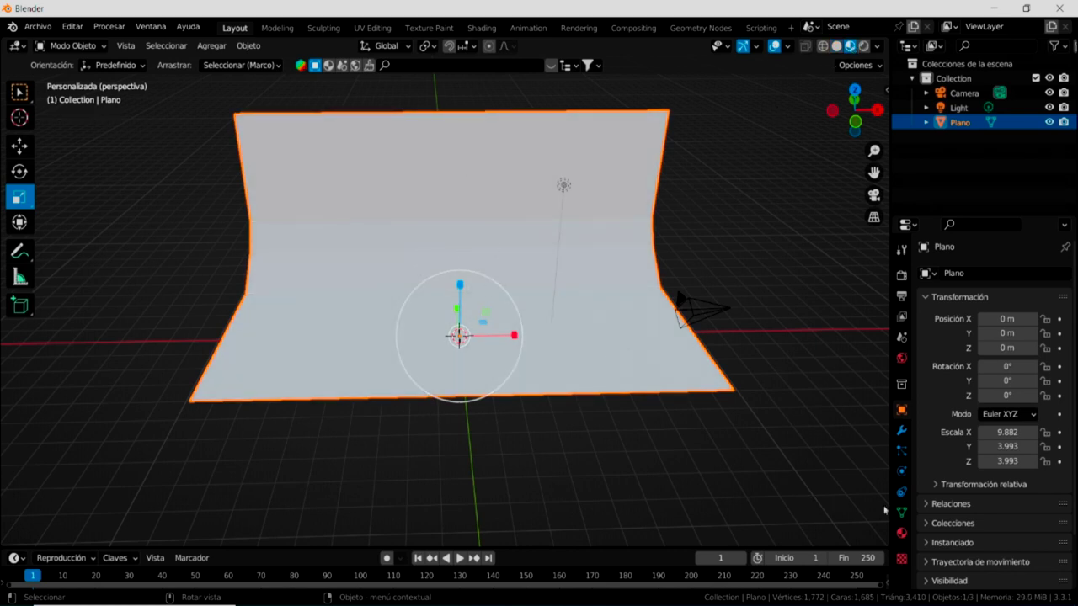
{"action": "left_click", "coordinate": [902, 534]}
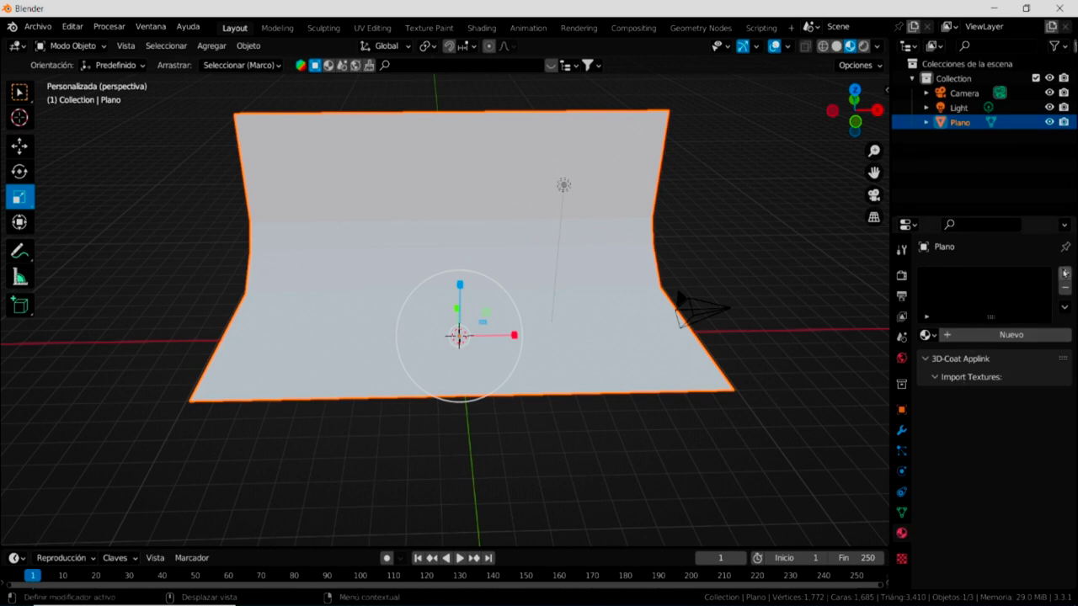
{"action": "left_click", "coordinate": [1064, 273]}
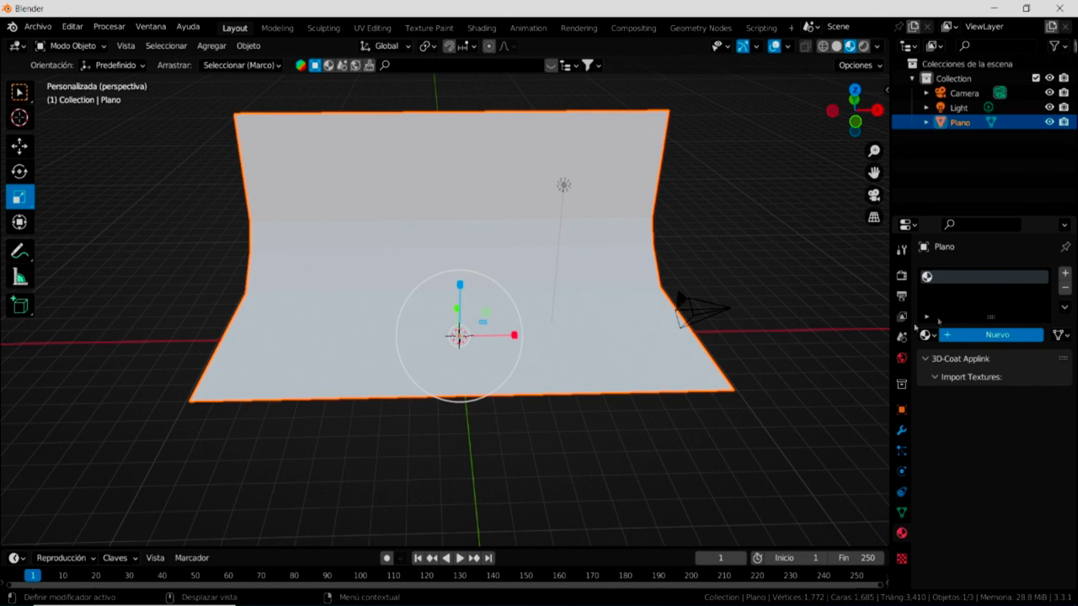
{"action": "left_click", "coordinate": [968, 334]}
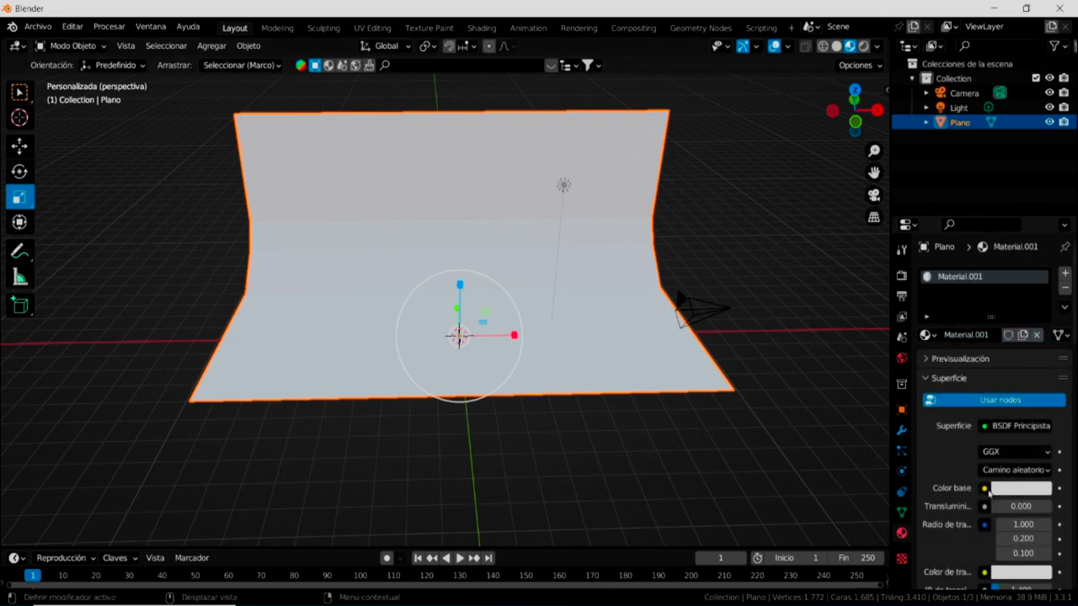
Use VID_20211203_173637.mp4 as the base colour image, then preview and rewind playback.
{"action": "left_click", "coordinate": [984, 489]}
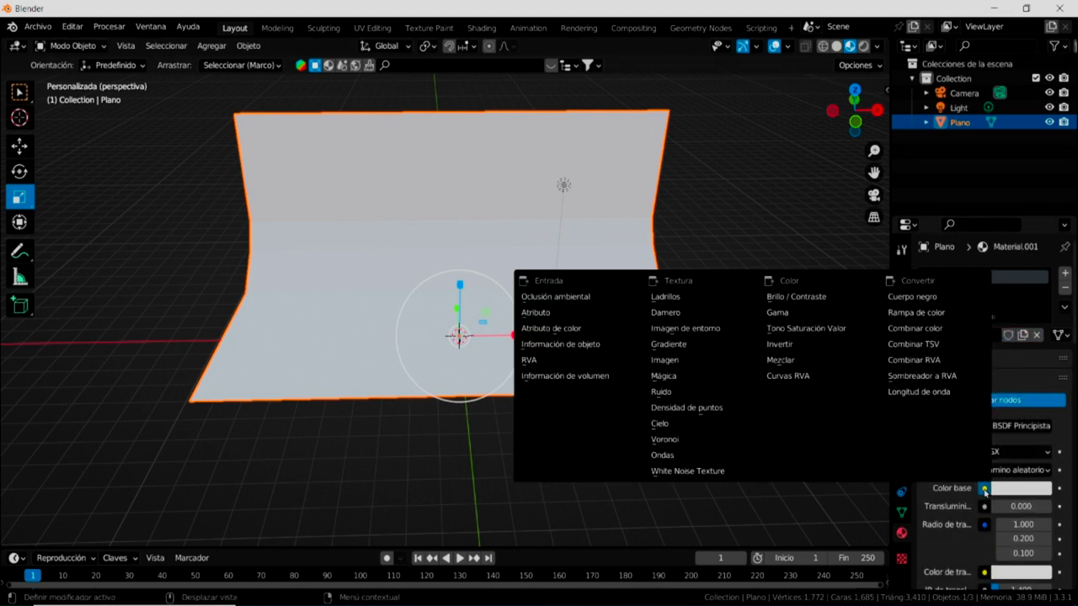
{"action": "left_click", "coordinate": [678, 361]}
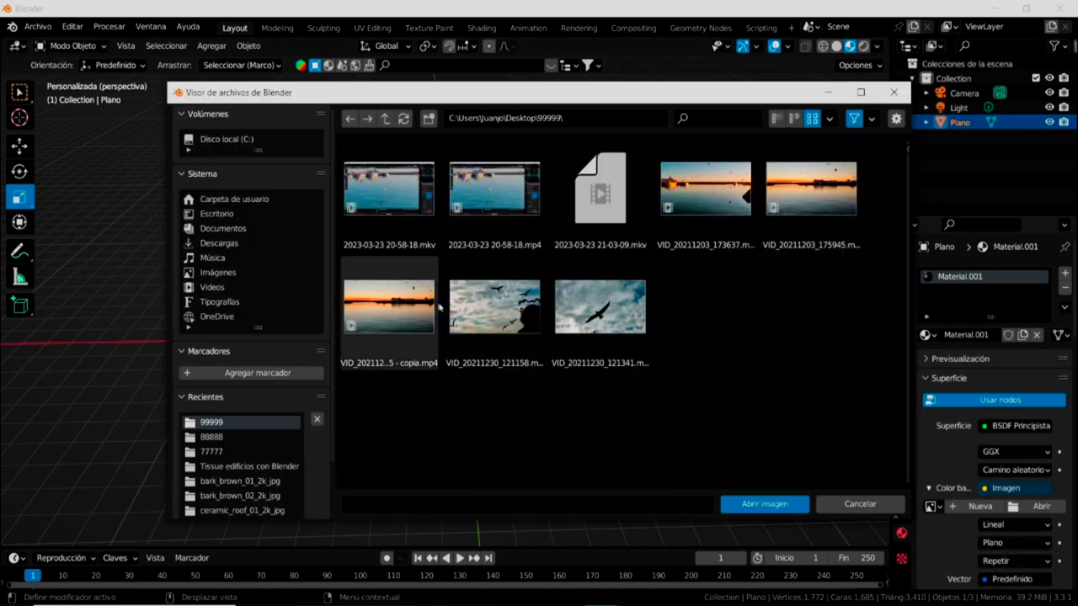
{"action": "left_click", "coordinate": [705, 199]}
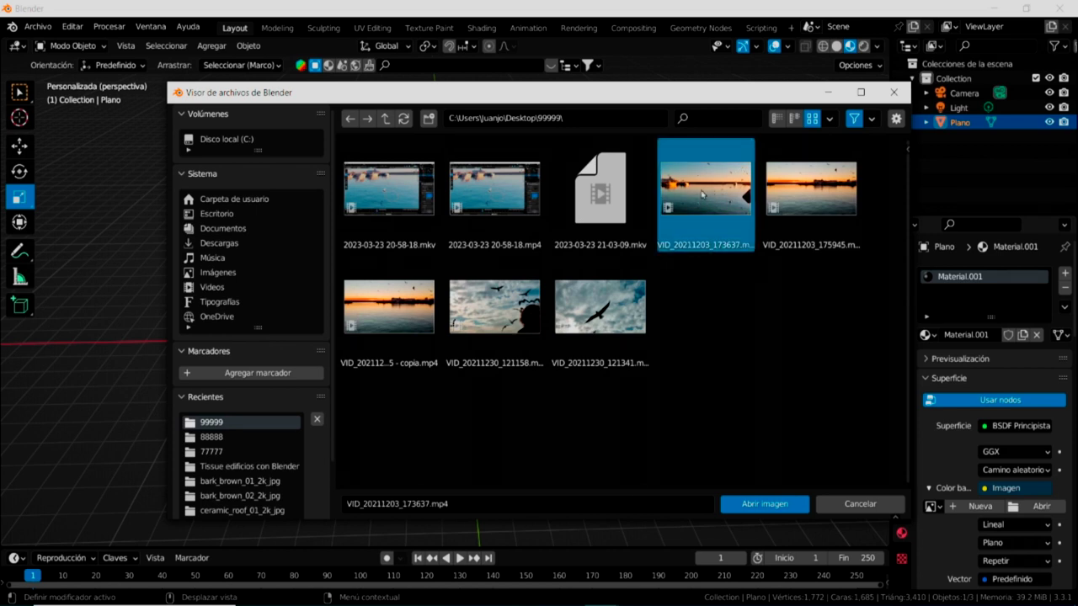
{"action": "left_click", "coordinate": [761, 504]}
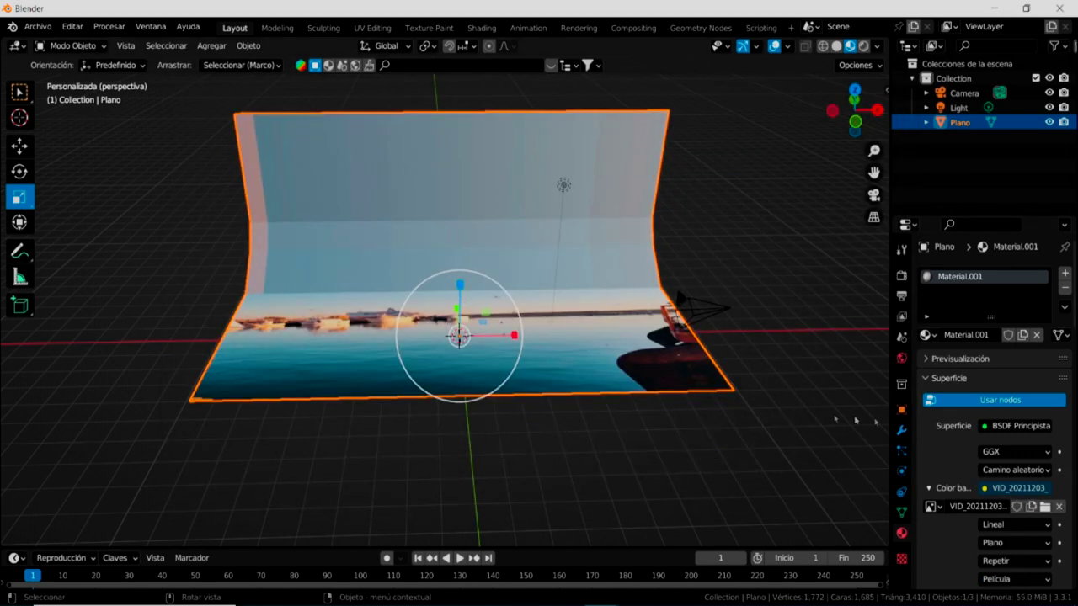
{"action": "scroll", "coordinate": [991, 402], "scroll_direction": "down", "scroll_amount": 2}
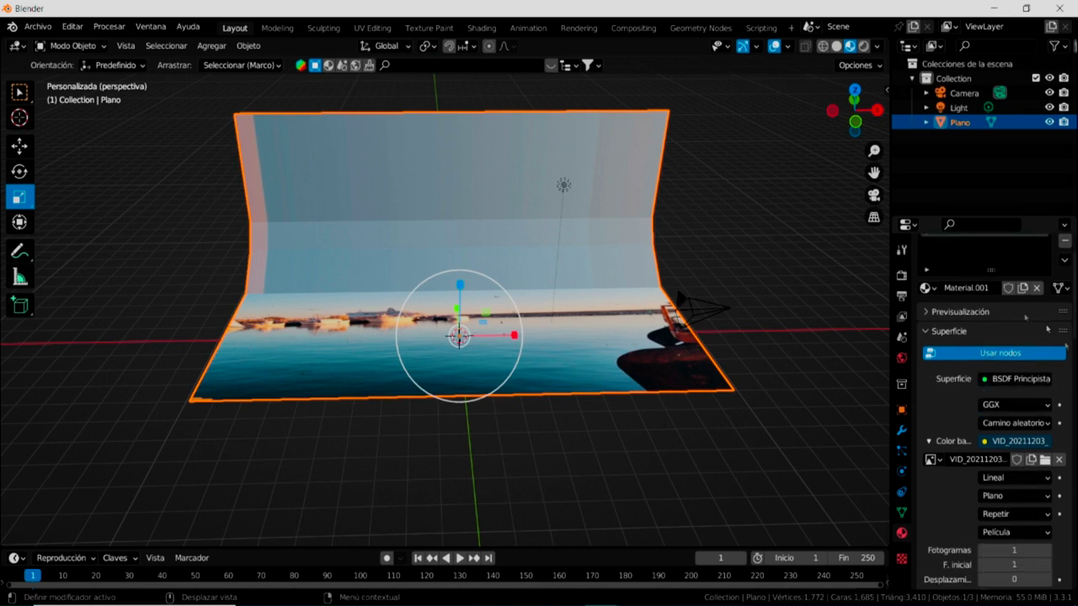
{"action": "left_click", "coordinate": [459, 558]}
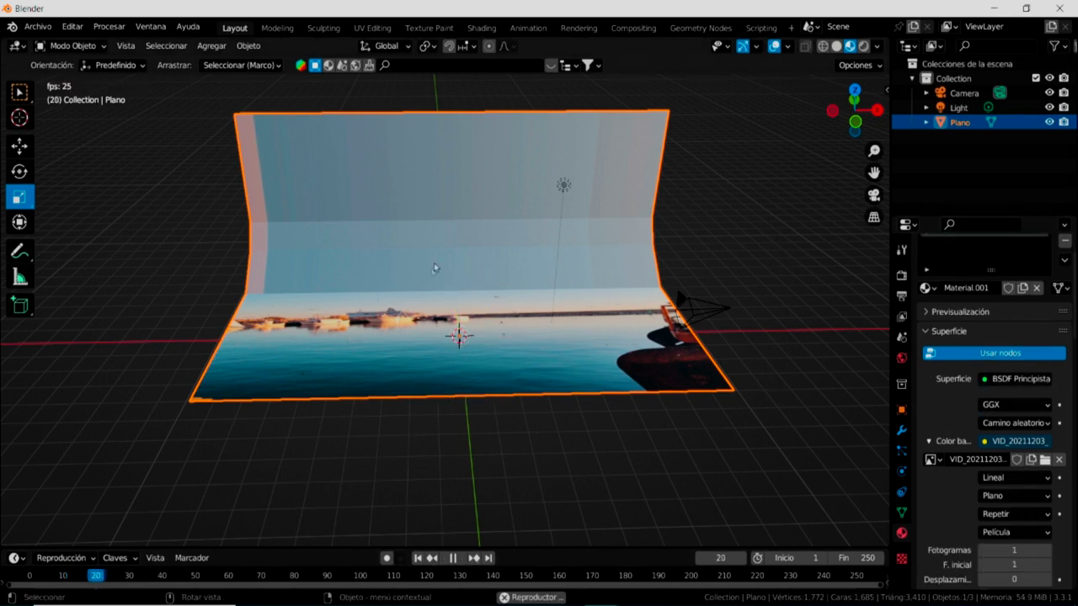
{"action": "left_click", "coordinate": [452, 558]}
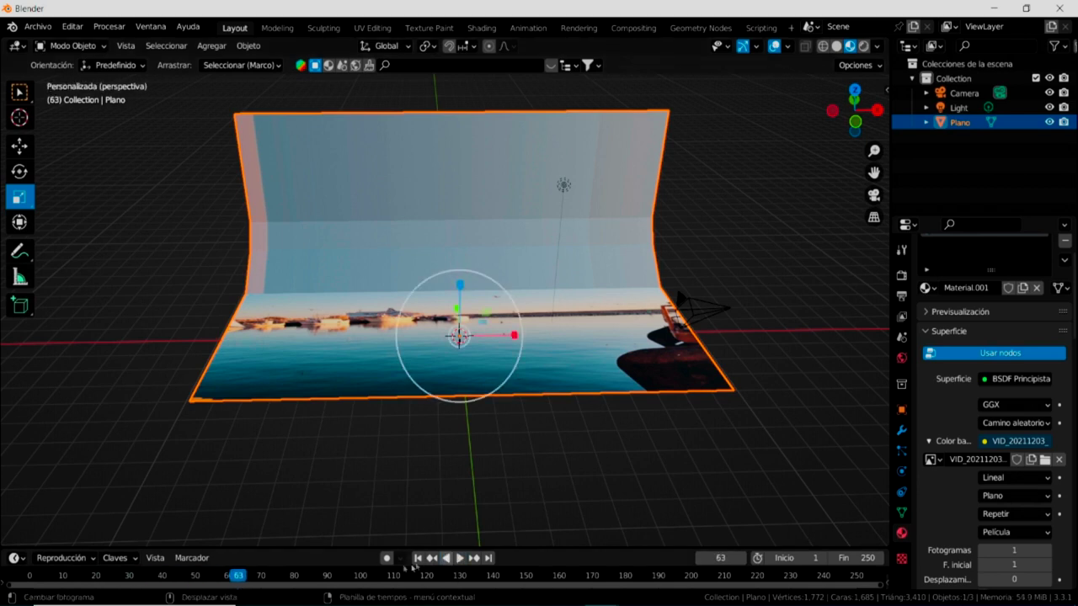
{"action": "left_click", "coordinate": [416, 559]}
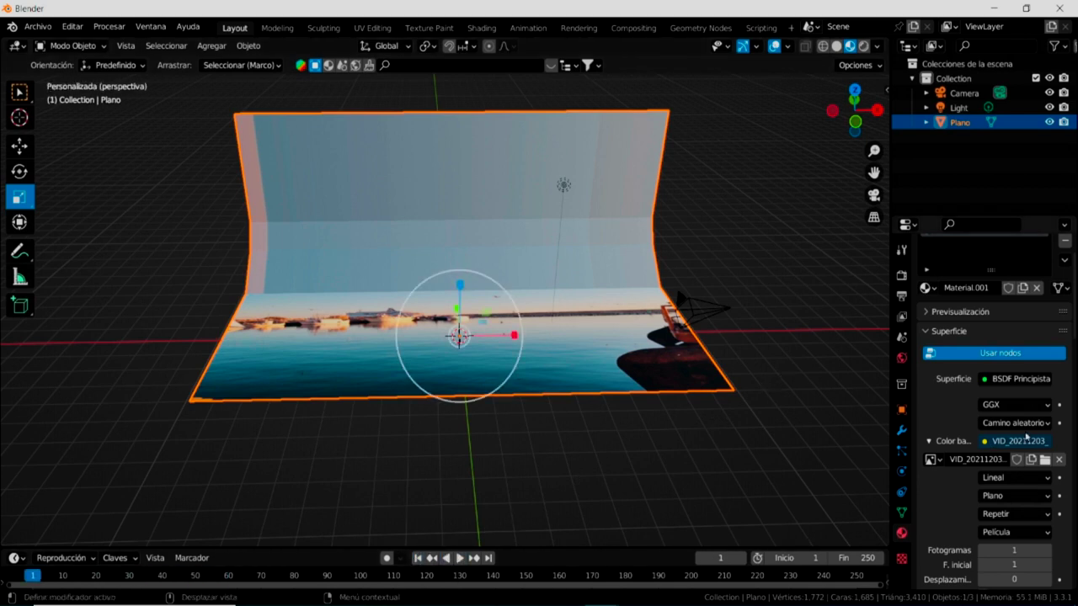
{"action": "scroll", "coordinate": [1024, 421], "scroll_direction": "down", "scroll_amount": 3}
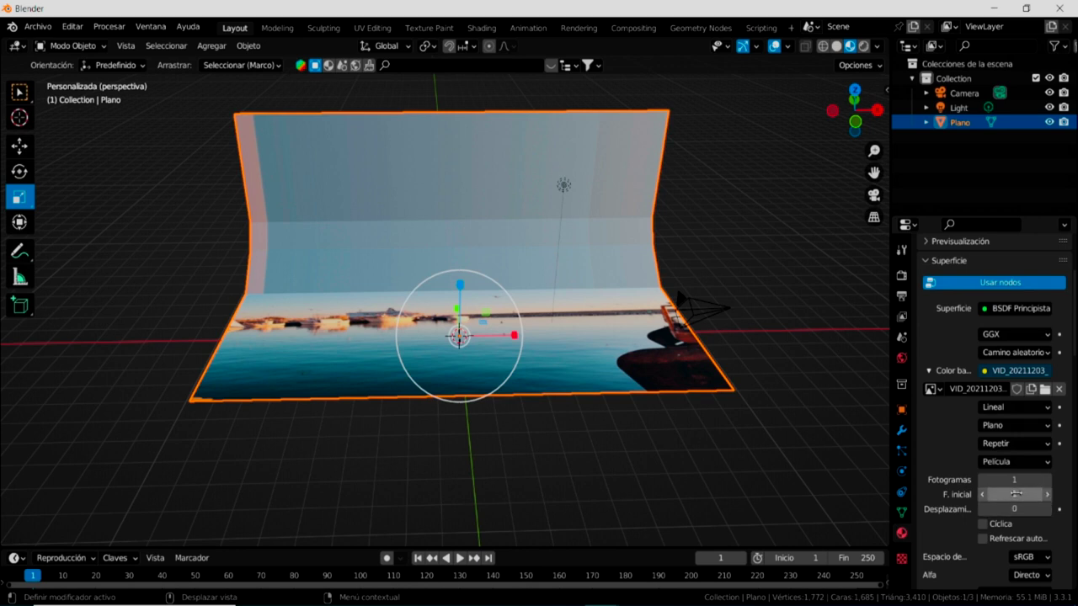
Set the video texture to 500 frames with offset 1, then play to watch it loop.
{"action": "left_click", "coordinate": [1011, 509]}
{"action": "type", "text": "500"}
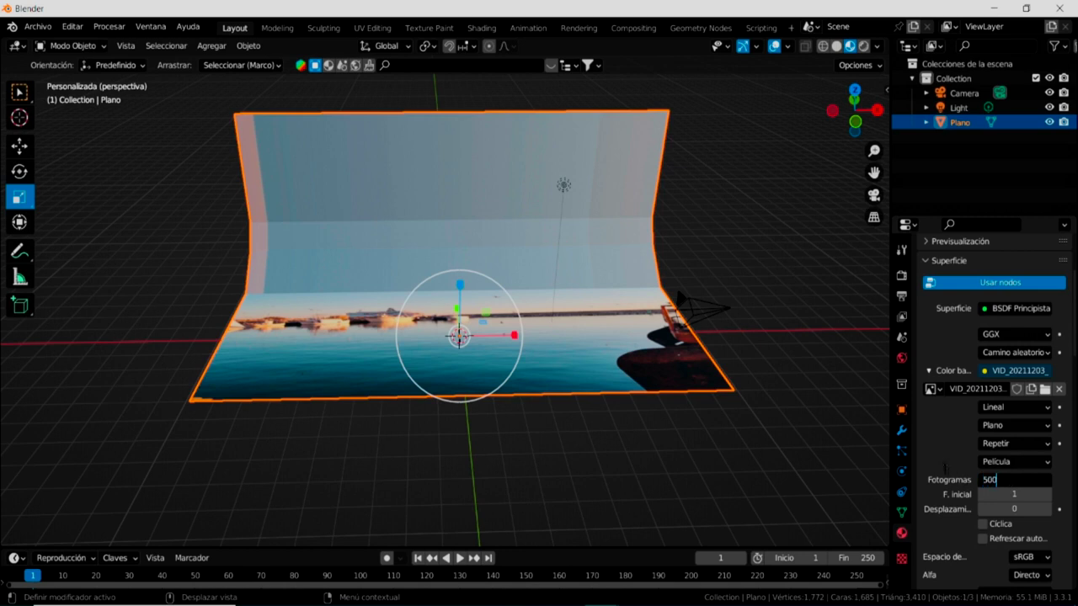
{"action": "key", "text": "Return"}
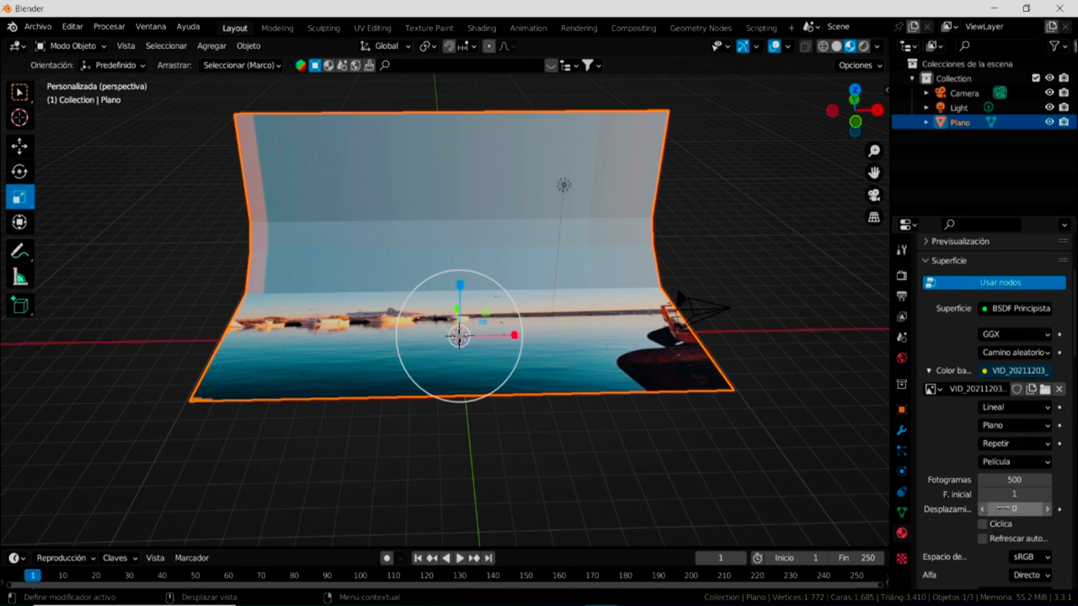
{"action": "left_click", "coordinate": [1048, 509]}
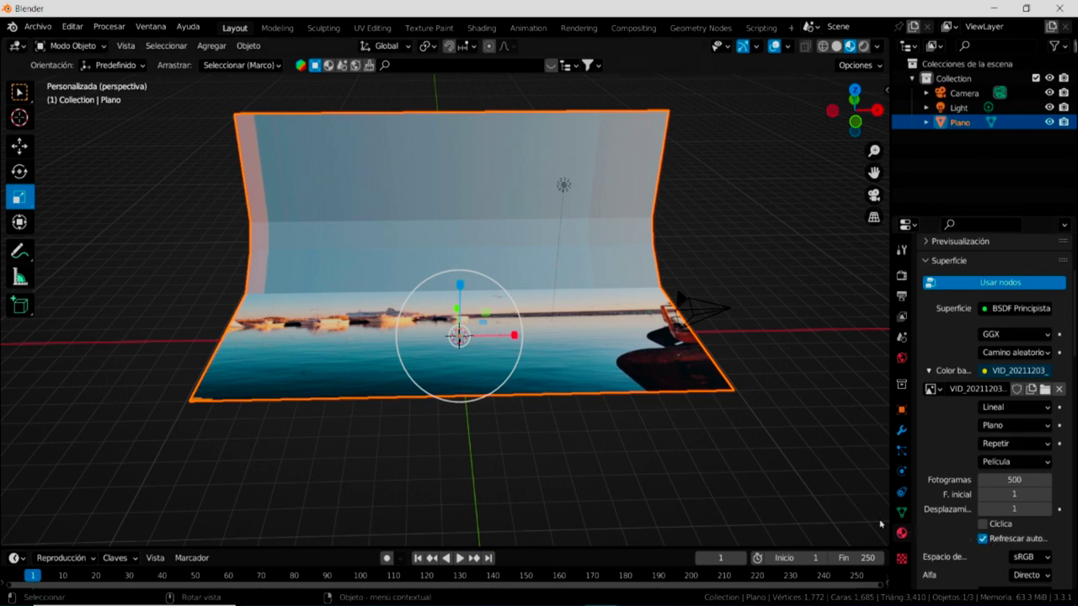
{"action": "left_click_drag", "start_coordinate": [888, 515], "coordinate": [833, 515]}
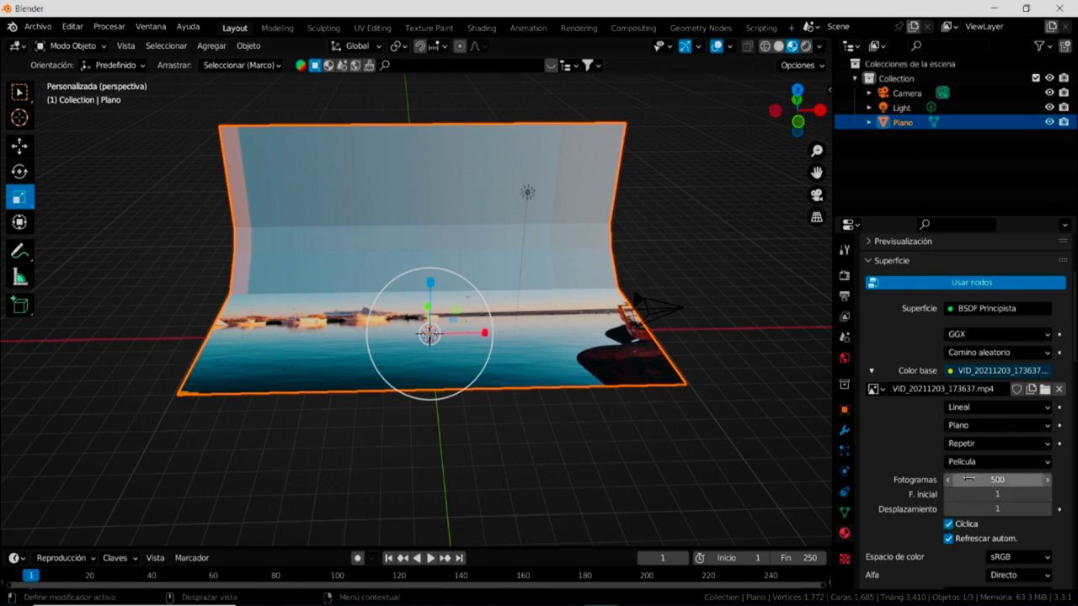
{"action": "left_click", "coordinate": [430, 559]}
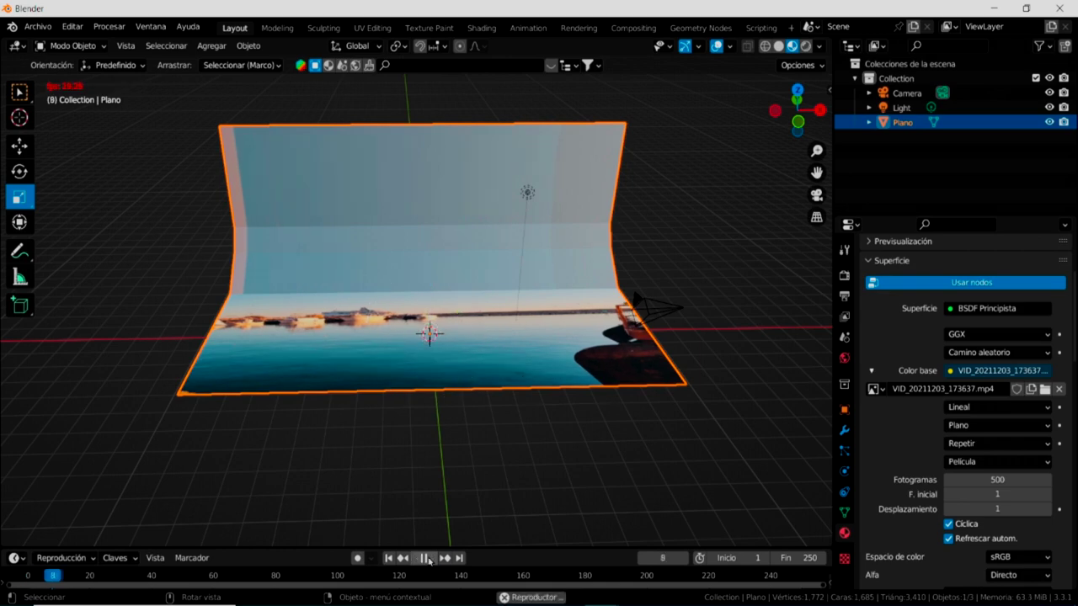
Stop playback and jump back to the first frame.
{"action": "scroll", "coordinate": [406, 254], "scroll_direction": "up", "scroll_amount": 3}
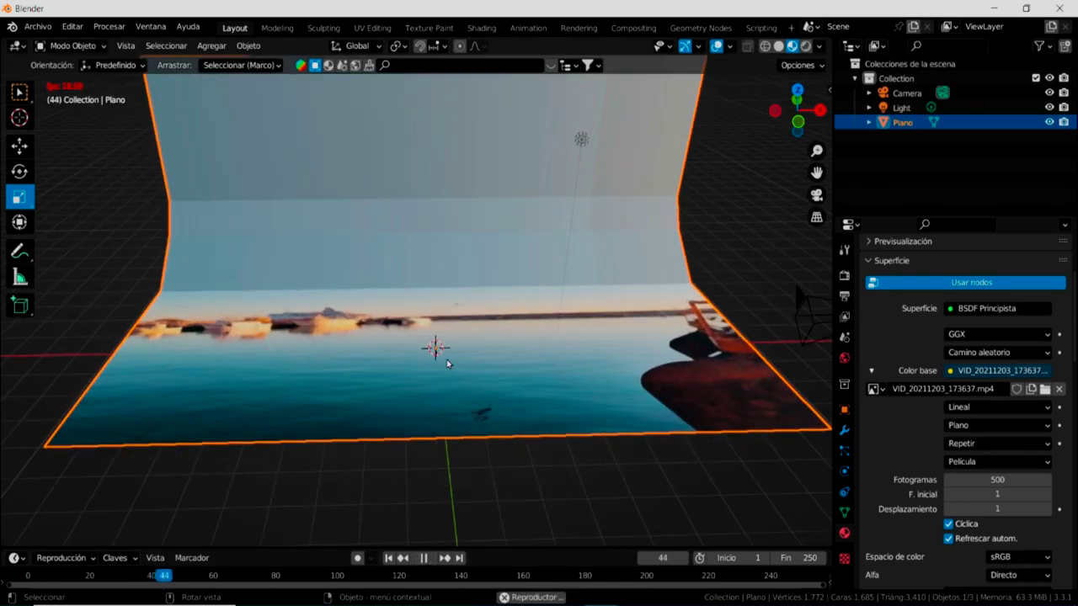
{"action": "scroll", "coordinate": [467, 435], "scroll_direction": "up", "scroll_amount": 2}
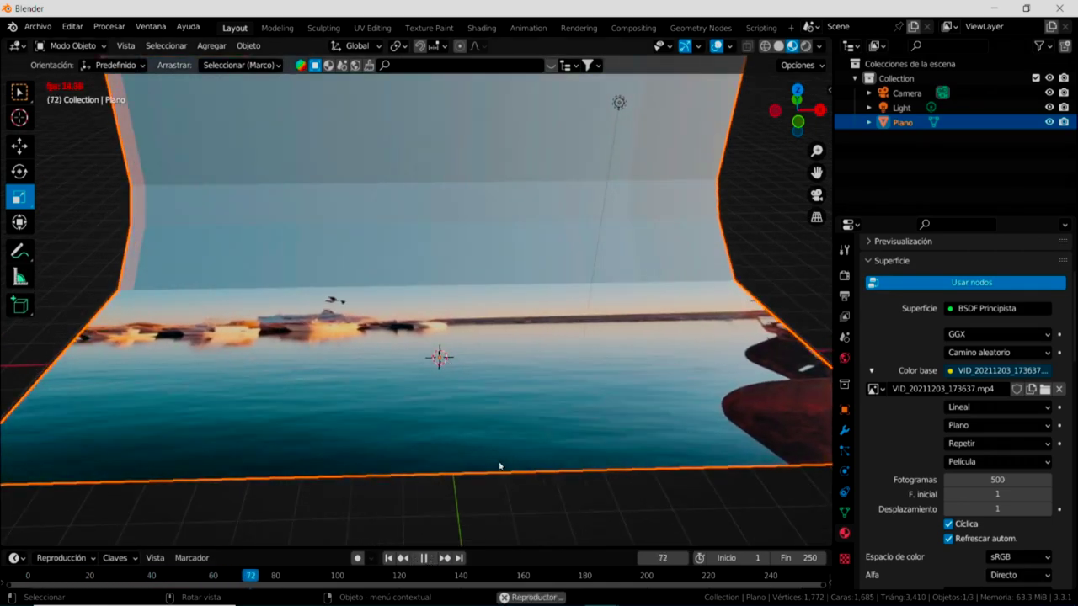
{"action": "left_click", "coordinate": [423, 559]}
{"action": "left_click", "coordinate": [388, 558]}
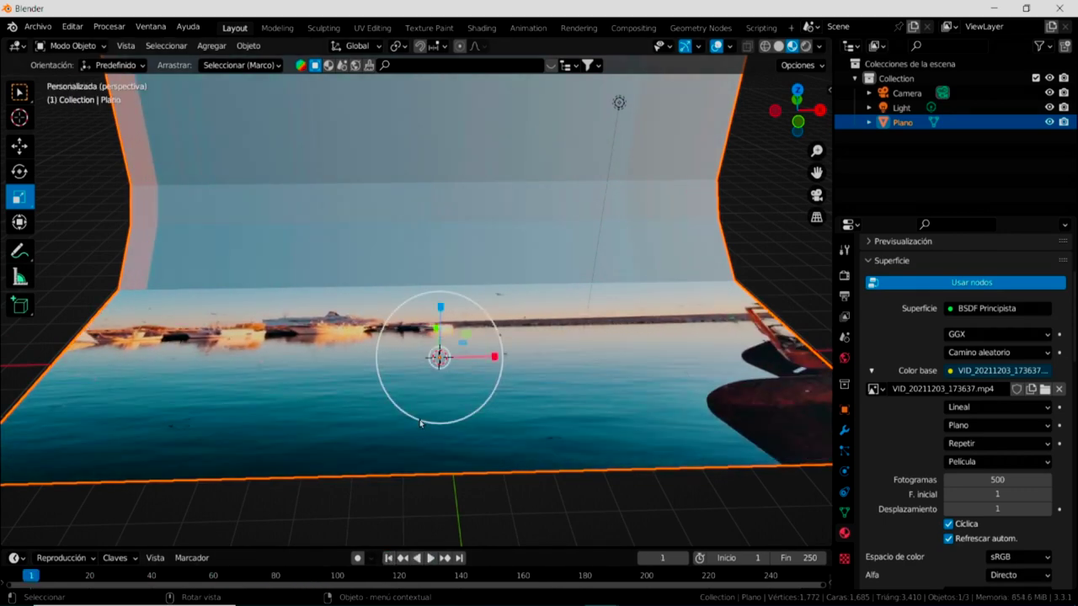
{"action": "scroll", "coordinate": [462, 387], "scroll_direction": "down", "scroll_amount": 1}
{"action": "scroll", "coordinate": [467, 371], "scroll_direction": "up", "scroll_amount": 1}
{"action": "scroll", "coordinate": [465, 392], "scroll_direction": "up", "scroll_amount": 1}
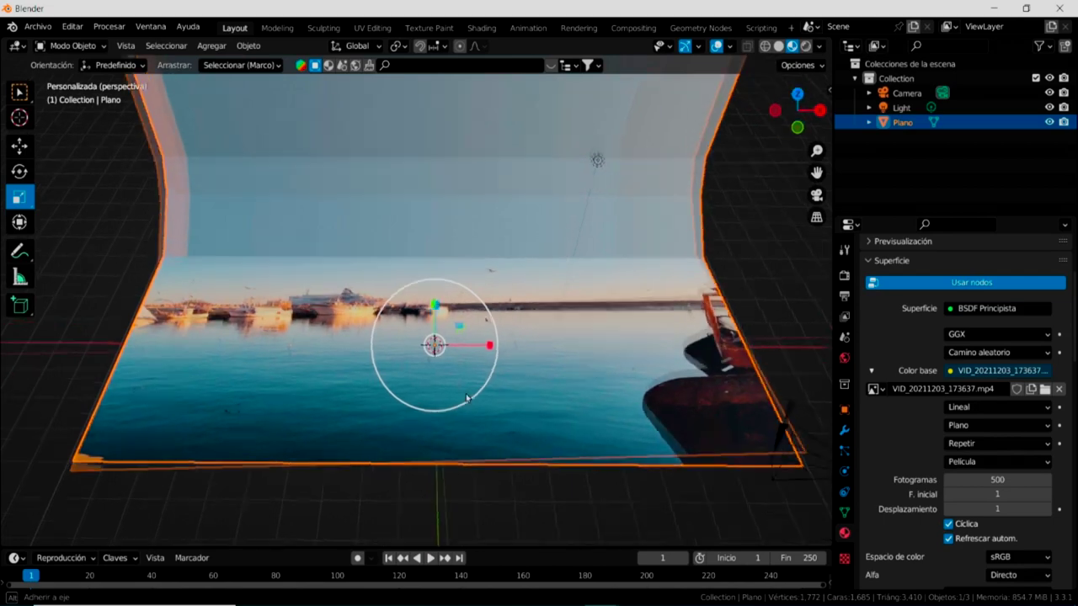
{"action": "scroll", "coordinate": [467, 396], "scroll_direction": "up", "scroll_amount": 1}
{"action": "scroll", "coordinate": [467, 397], "scroll_direction": "up", "scroll_amount": 1}
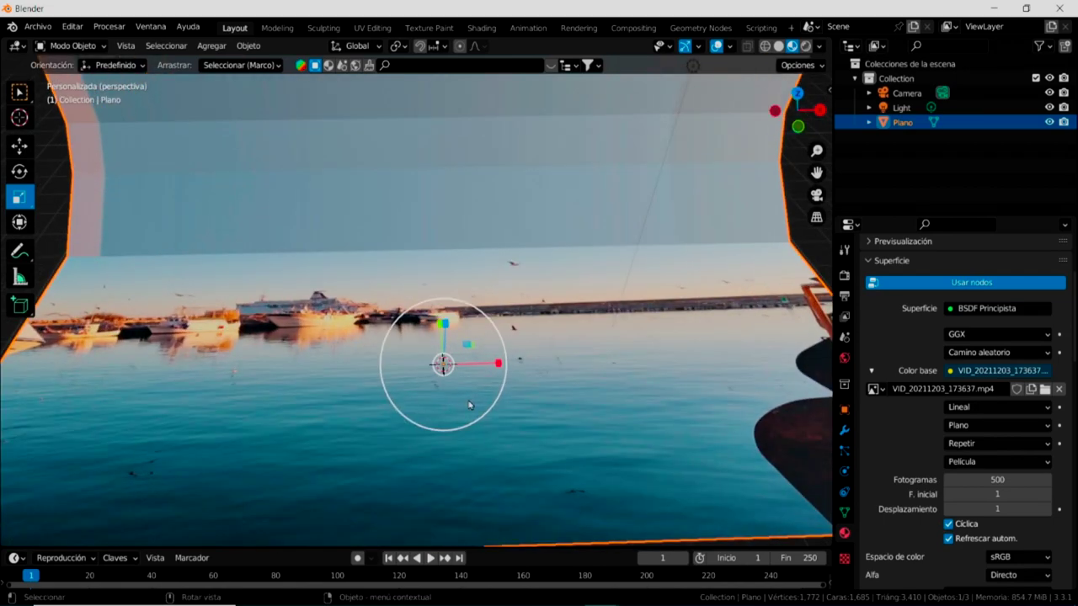
{"action": "scroll", "coordinate": [468, 403], "scroll_direction": "up", "scroll_amount": 1}
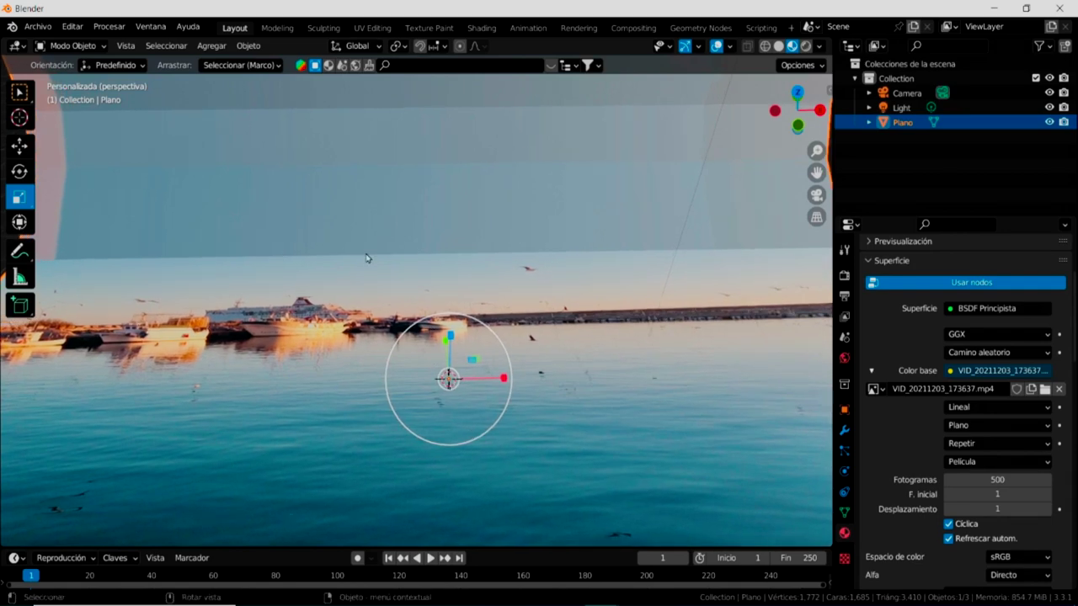
{"action": "scroll", "coordinate": [367, 257], "scroll_direction": "down", "scroll_amount": 3}
Deselect the video plane and switch the viewport to Solid shading.
{"action": "left_click", "coordinate": [737, 266]}
{"action": "scroll", "coordinate": [503, 298], "scroll_direction": "up", "scroll_amount": 3}
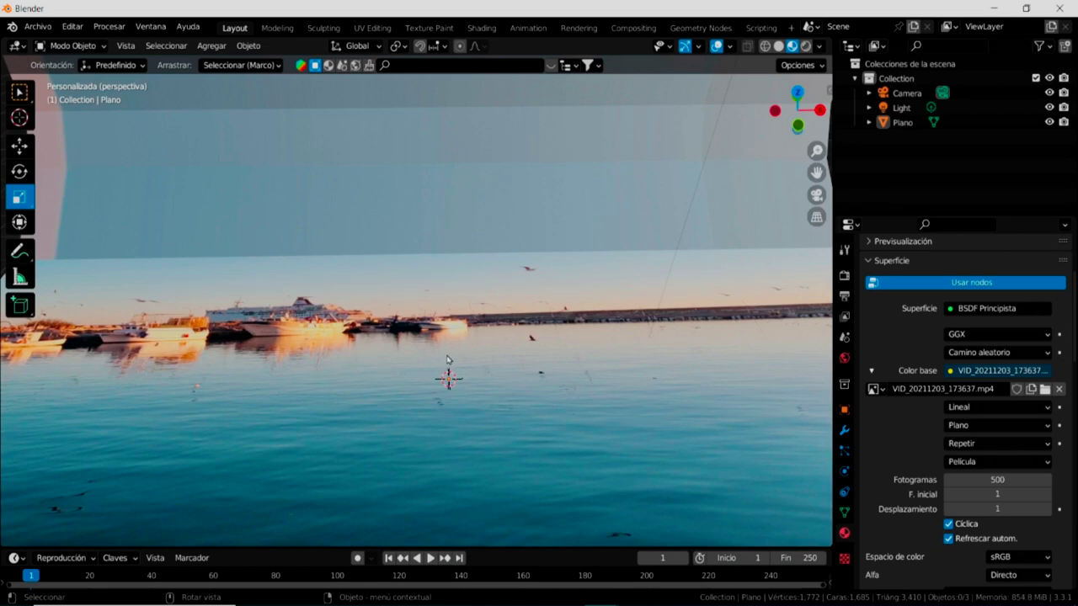
{"action": "left_click", "coordinate": [778, 47]}
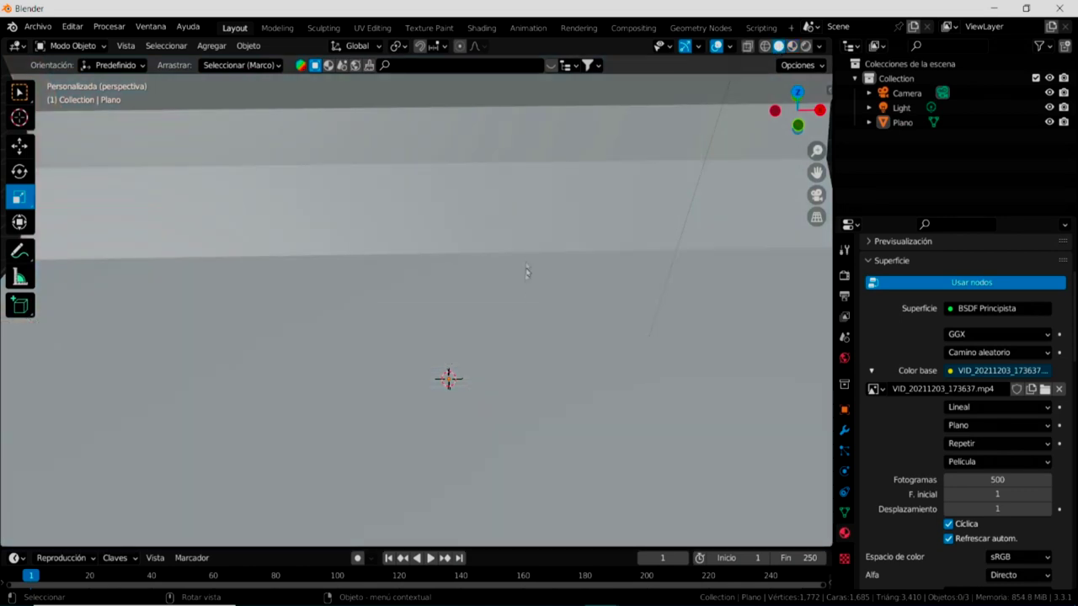
{"action": "left_click", "coordinate": [211, 46]}
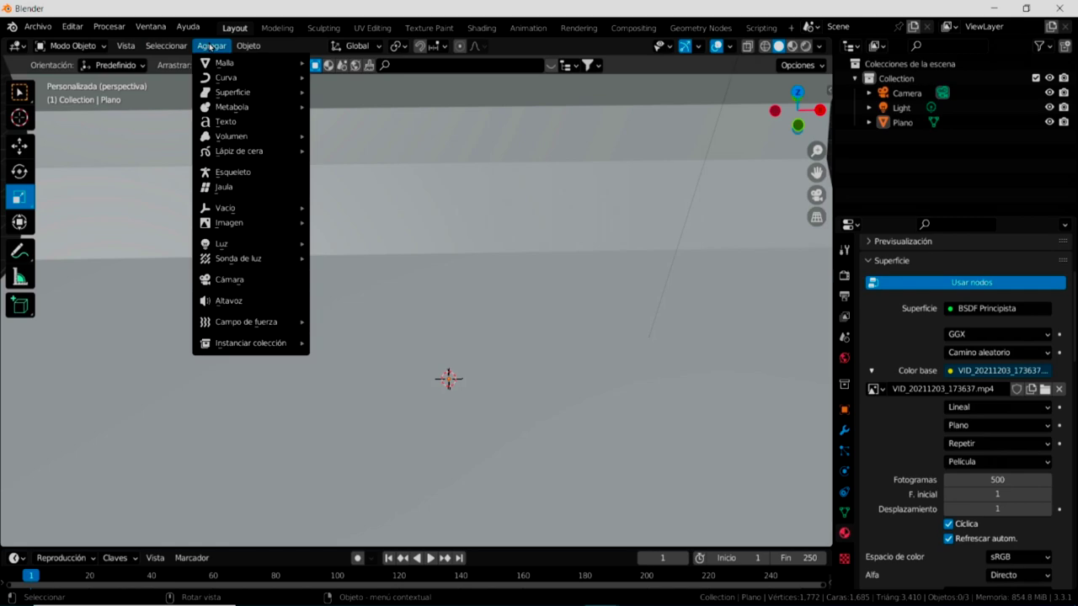
{"action": "mouse_move", "coordinate": [244, 62]}
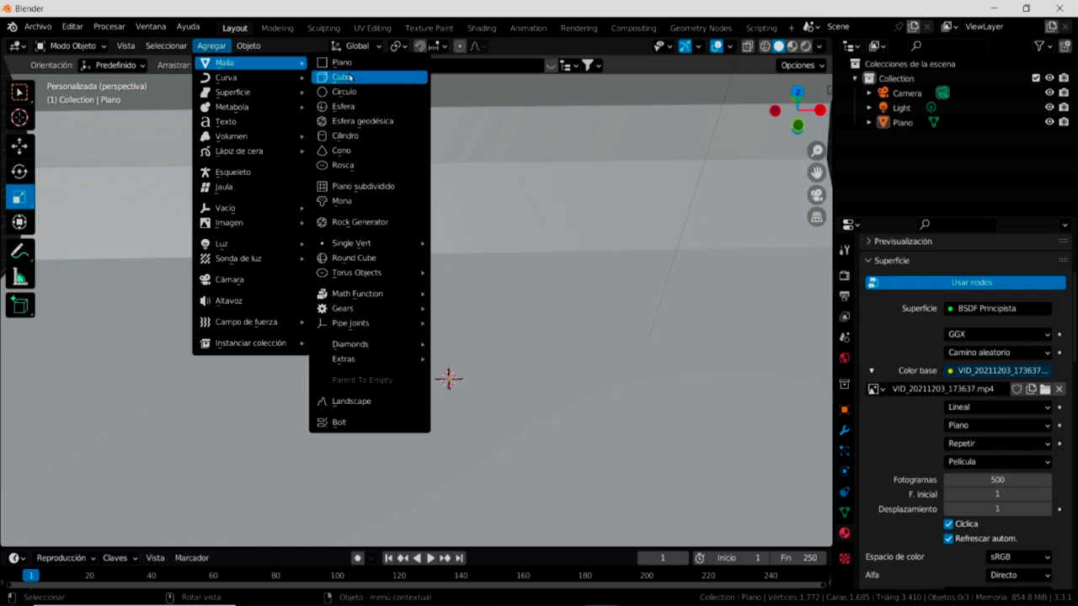
Add a cube, raise it, and shrink it to 0.387 scale.
{"action": "left_click", "coordinate": [349, 76]}
{"action": "middle_click_drag", "start_coordinate": [472, 413], "coordinate": [470, 379]}
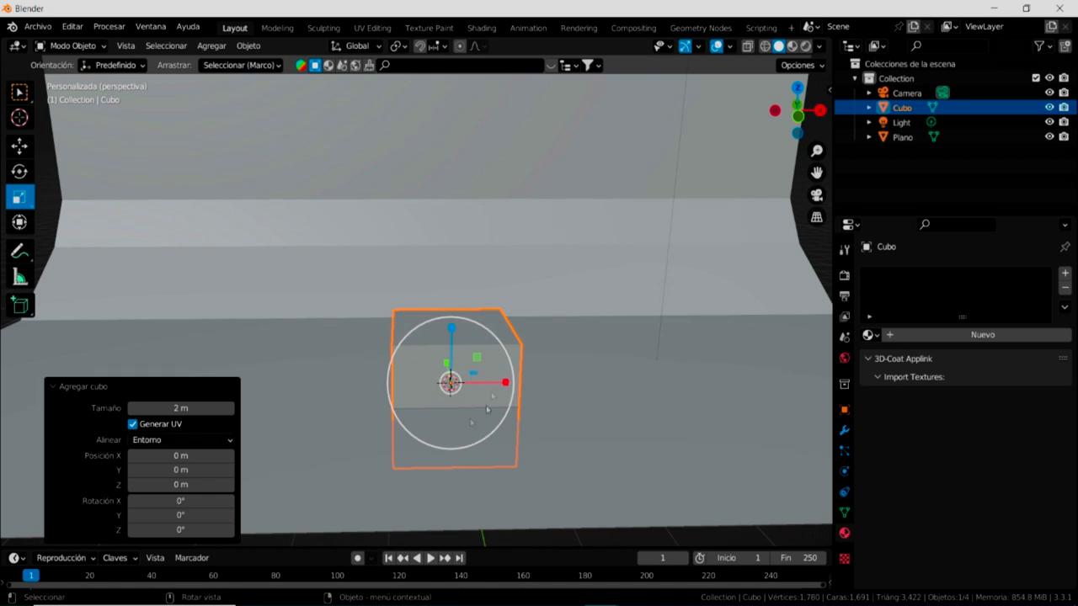
{"action": "left_click", "coordinate": [20, 145]}
{"action": "left_click_drag", "start_coordinate": [452, 331], "coordinate": [447, 211]}
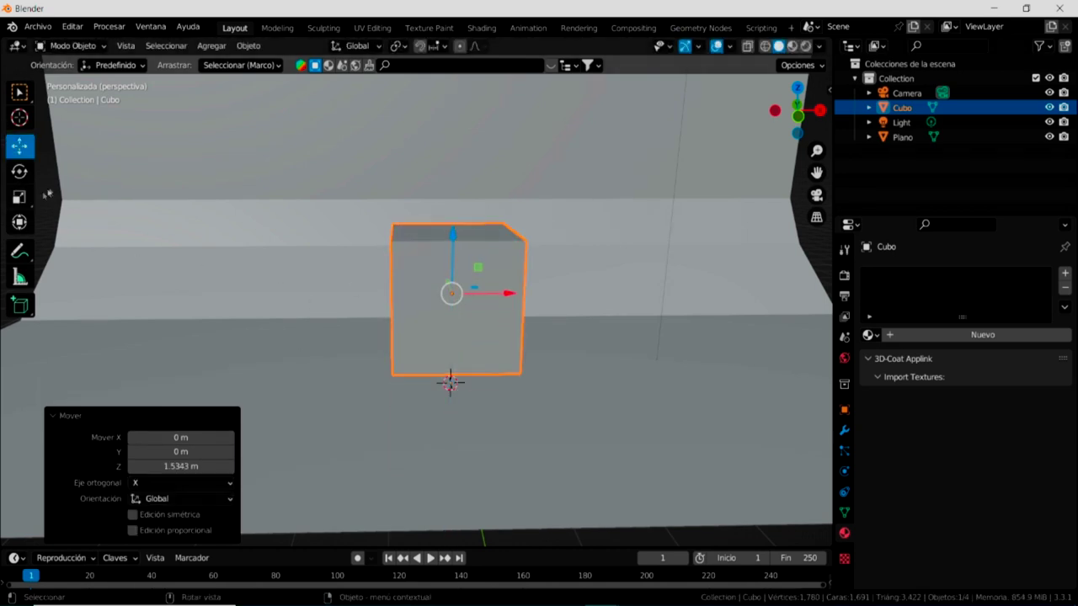
{"action": "left_click", "coordinate": [19, 197]}
{"action": "mouse_move", "coordinate": [474, 351]}
{"action": "left_mouse_down"}
{"action": "mouse_move", "coordinate": [453, 305]}
{"action": "mouse_move", "coordinate": [454, 317]}
{"action": "left_mouse_up"}
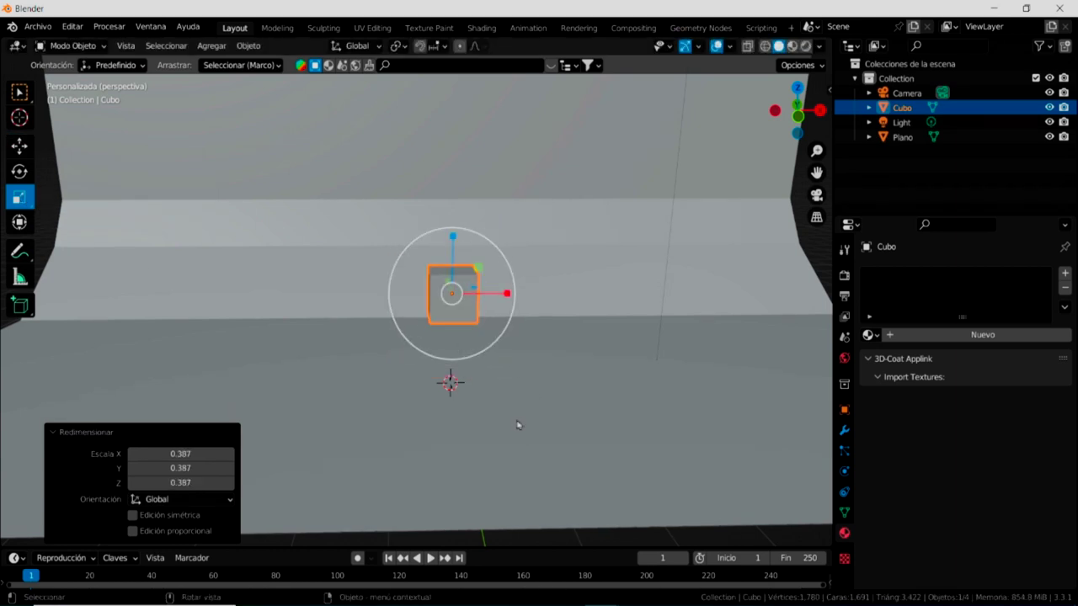
Return to Material Preview and lower the cube to Z −0.894 m onto the water.
{"action": "left_click", "coordinate": [791, 46]}
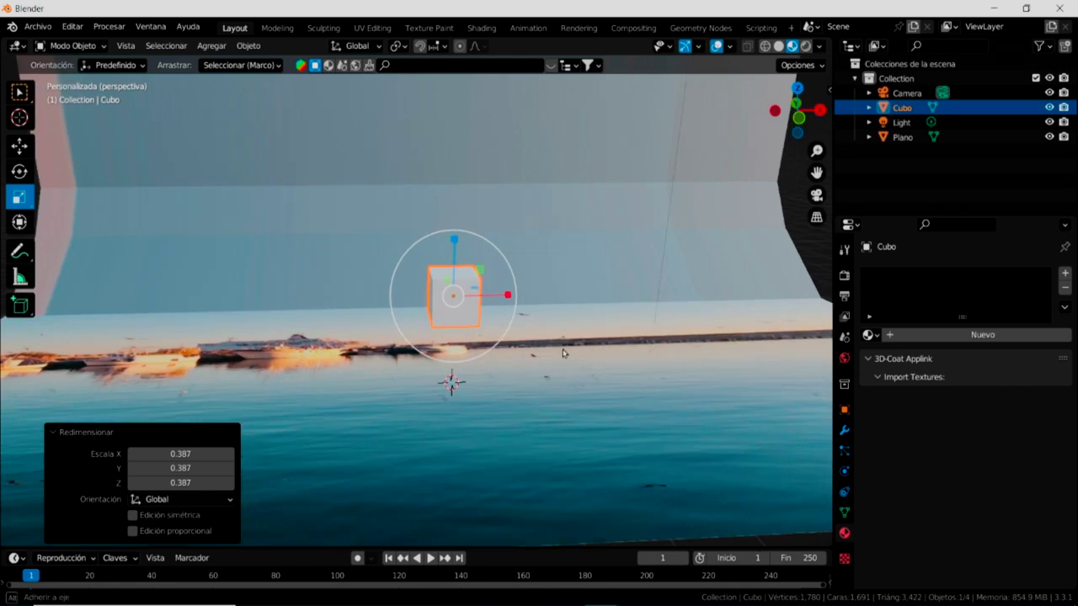
{"action": "middle_click_drag", "start_coordinate": [564, 368], "coordinate": [562, 374]}
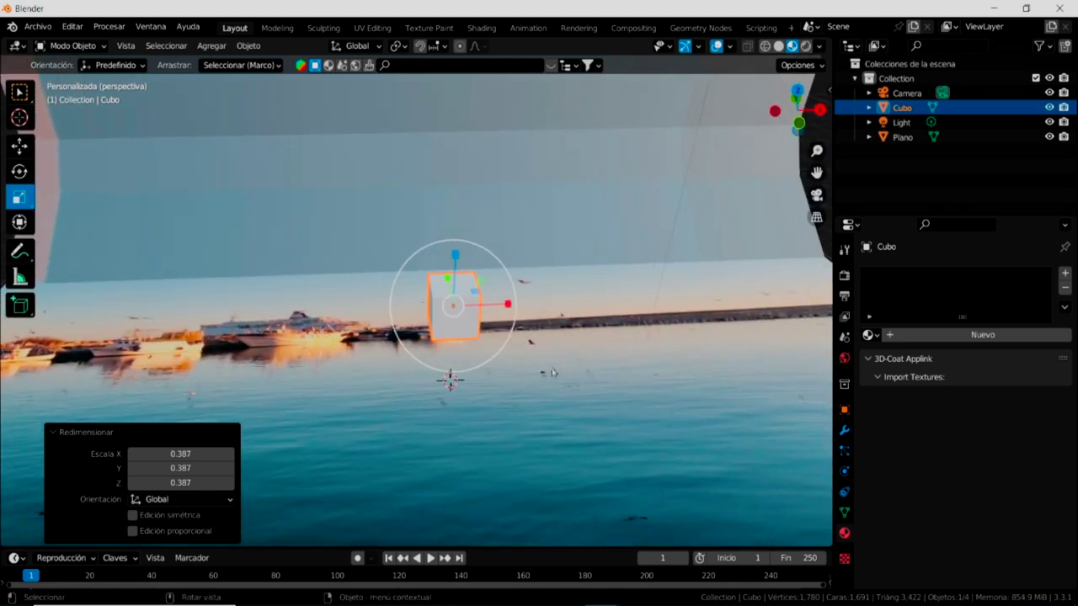
{"action": "left_click", "coordinate": [19, 146]}
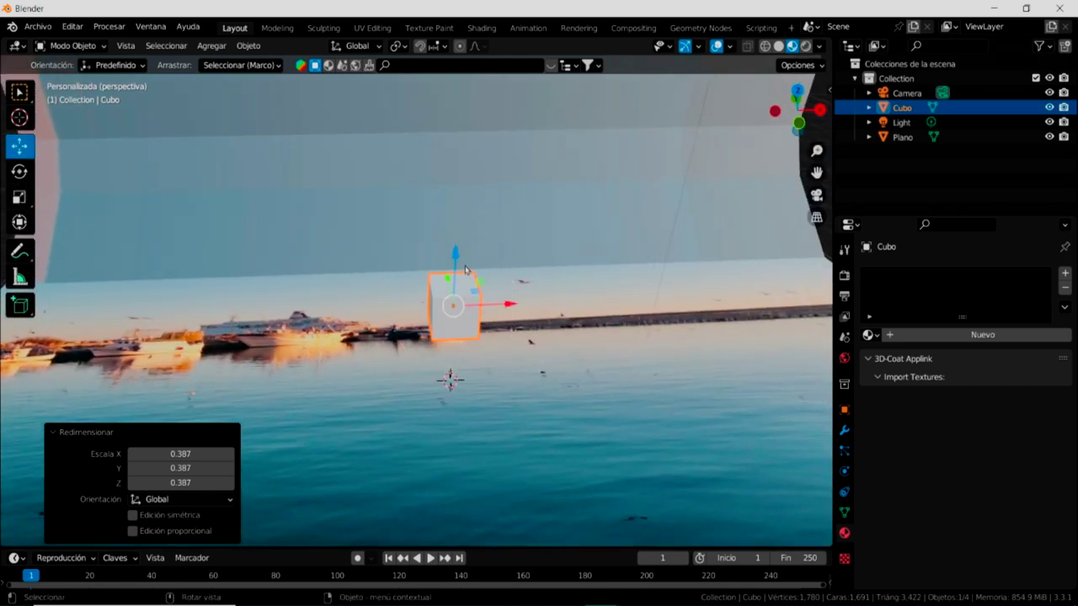
{"action": "left_click_drag", "start_coordinate": [454, 254], "coordinate": [461, 372]}
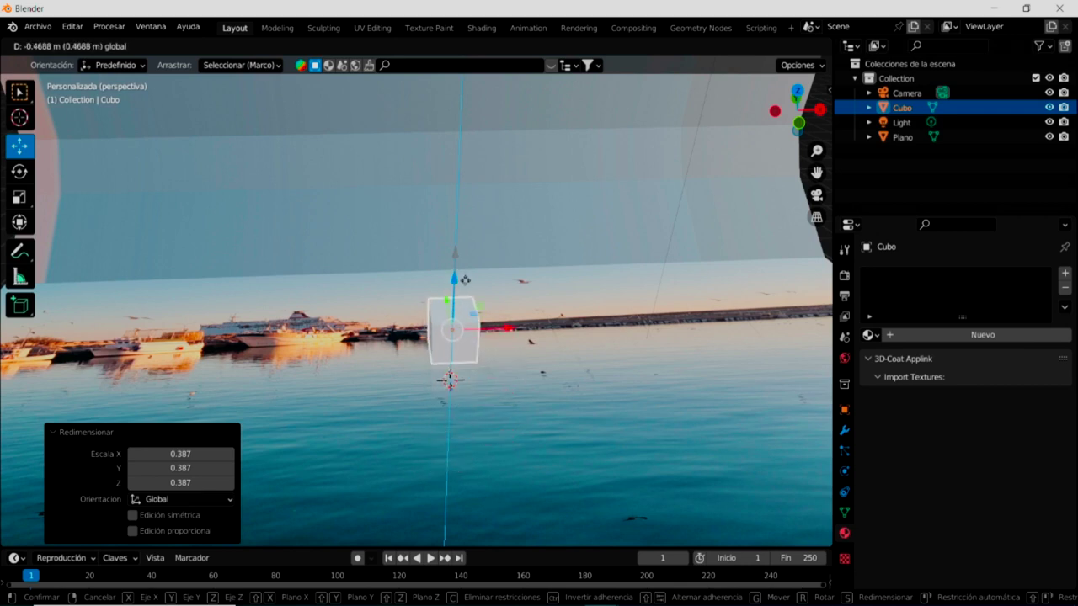
{"action": "mouse_move", "coordinate": [461, 372]}
{"action": "left_mouse_down"}
{"action": "mouse_move", "coordinate": [481, 285]}
{"action": "mouse_move", "coordinate": [471, 373]}
{"action": "mouse_move", "coordinate": [492, 270]}
{"action": "left_mouse_up"}
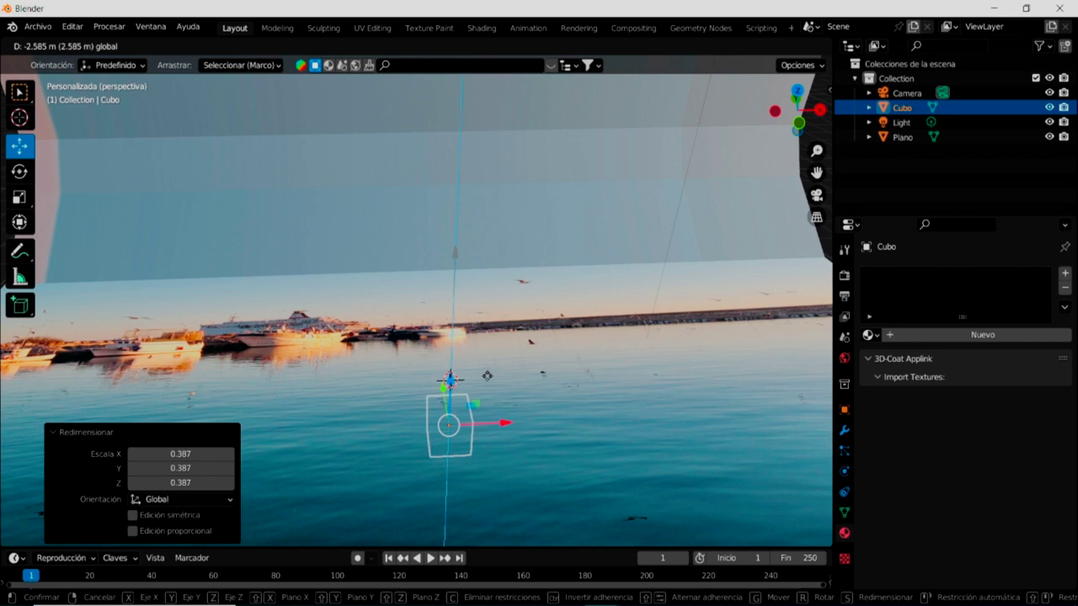
{"action": "left_click", "coordinate": [439, 433]}
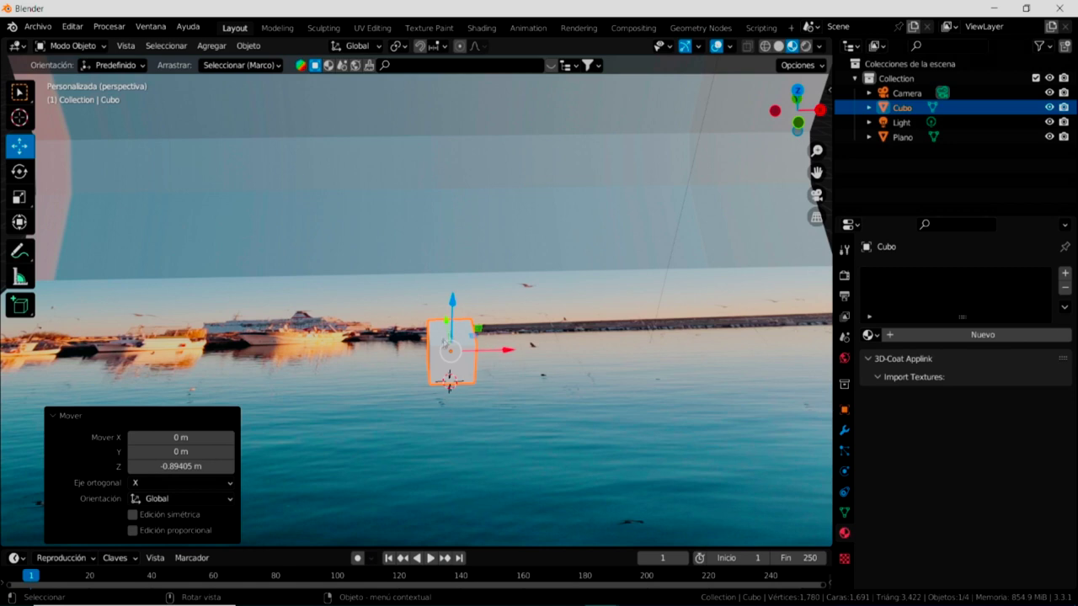
{"action": "left_click", "coordinate": [543, 449]}
{"action": "scroll", "coordinate": [516, 462], "scroll_direction": "down", "scroll_amount": 3}
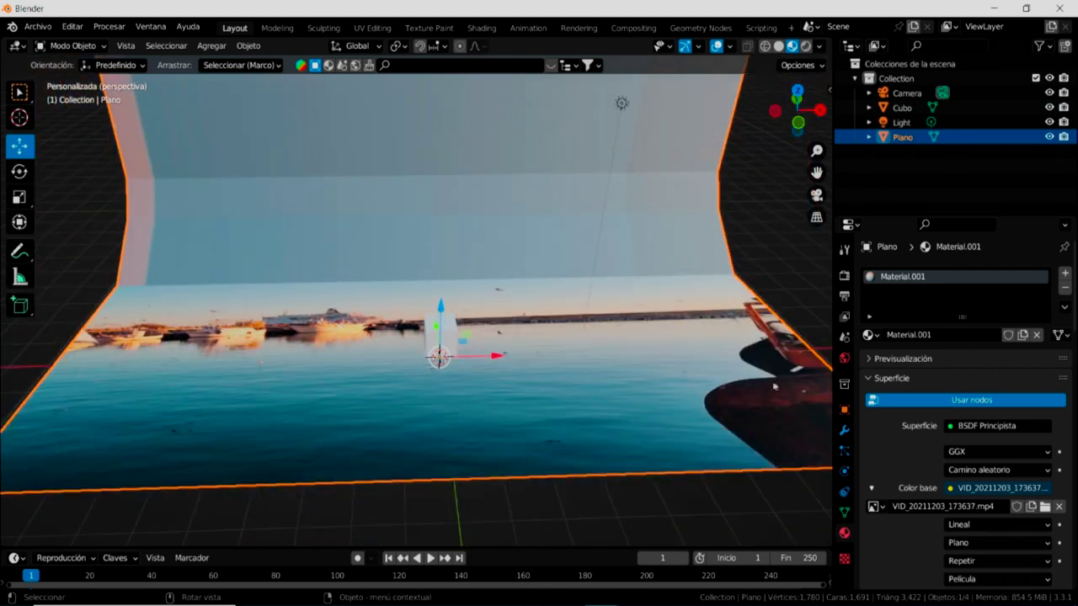
Add a Pintura dinámica modifier to Plano, then to Cubo, and reselect the plane.
{"action": "left_click", "coordinate": [843, 430]}
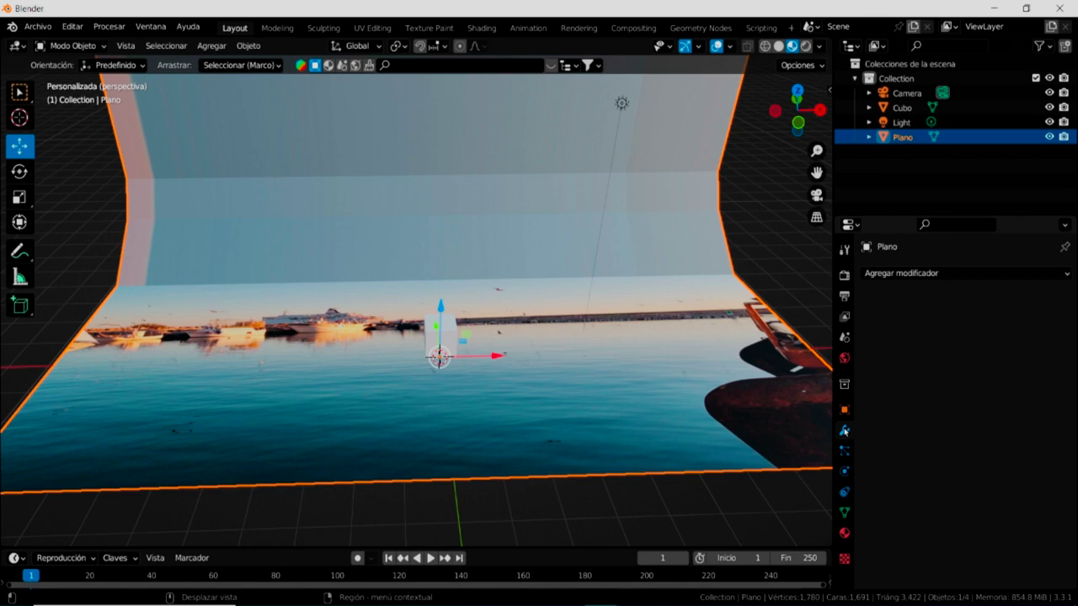
{"action": "left_click", "coordinate": [940, 276]}
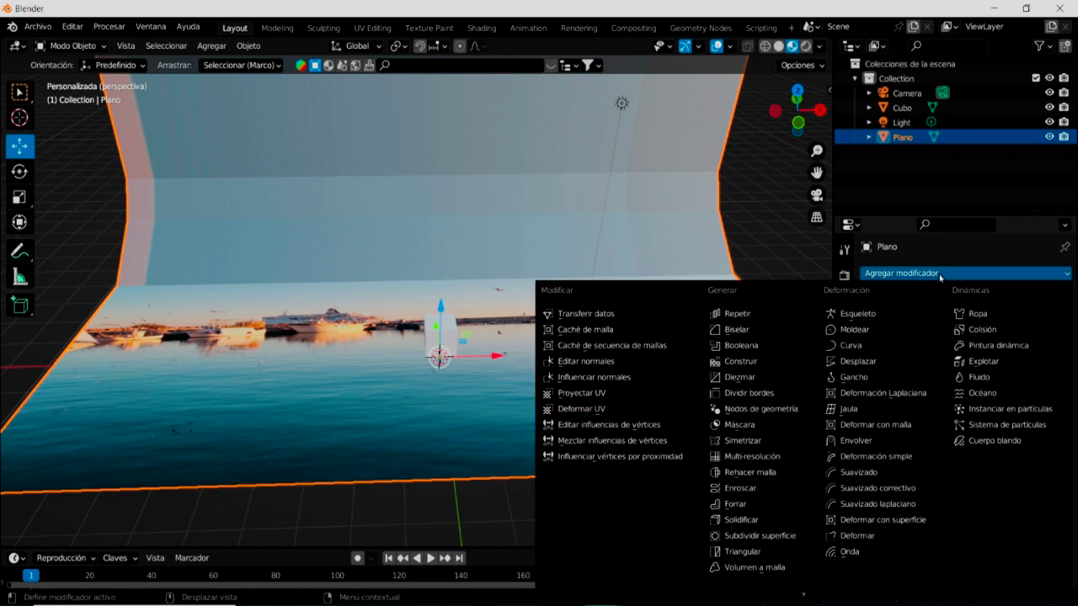
{"action": "left_click", "coordinate": [976, 347]}
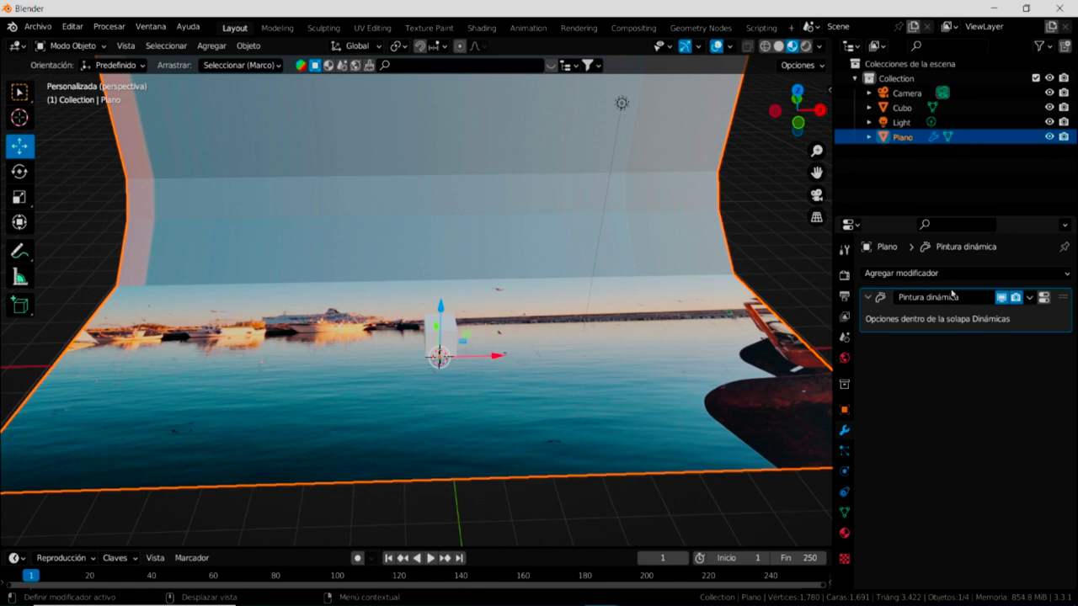
{"action": "left_click", "coordinate": [446, 333]}
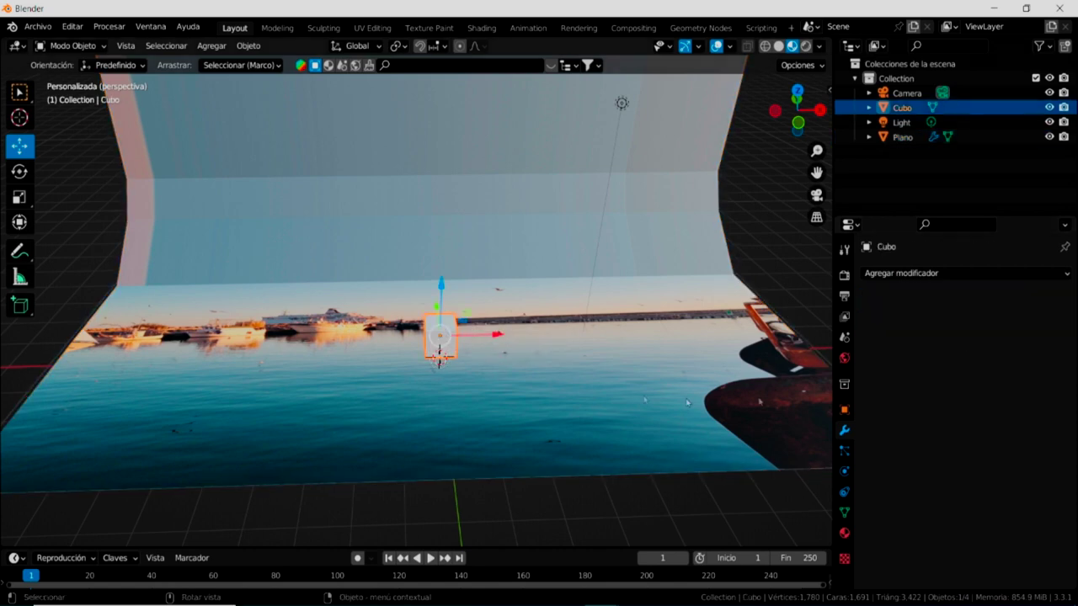
{"action": "left_click", "coordinate": [930, 274]}
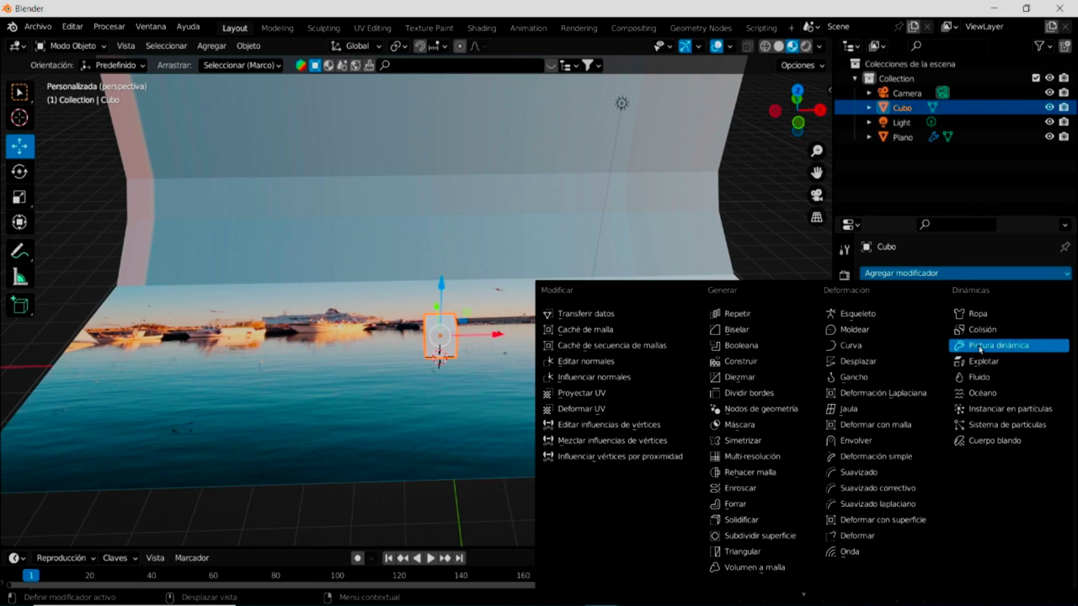
{"action": "left_click", "coordinate": [980, 349]}
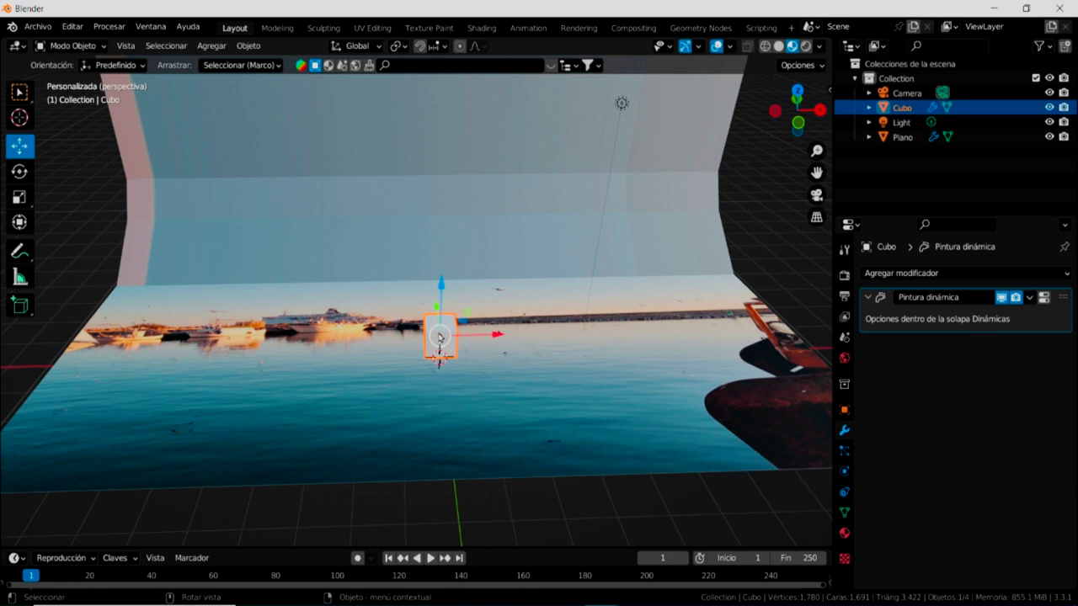
{"action": "left_click", "coordinate": [585, 419]}
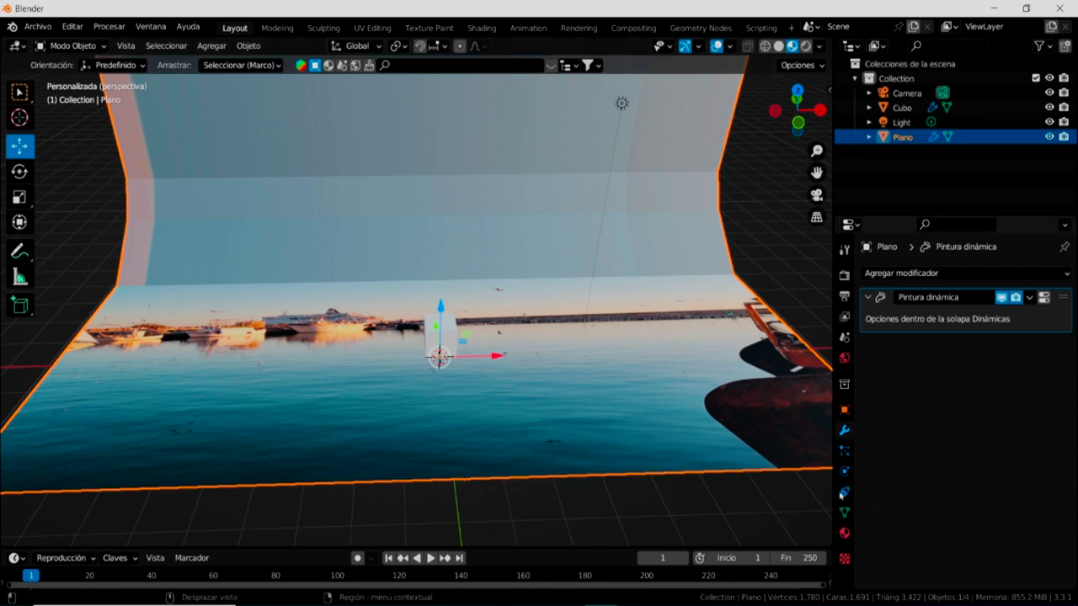
Add a Dynamic Paint canvas to the water plane Plano.
{"action": "left_click", "coordinate": [843, 496]}
{"action": "left_click", "coordinate": [843, 476]}
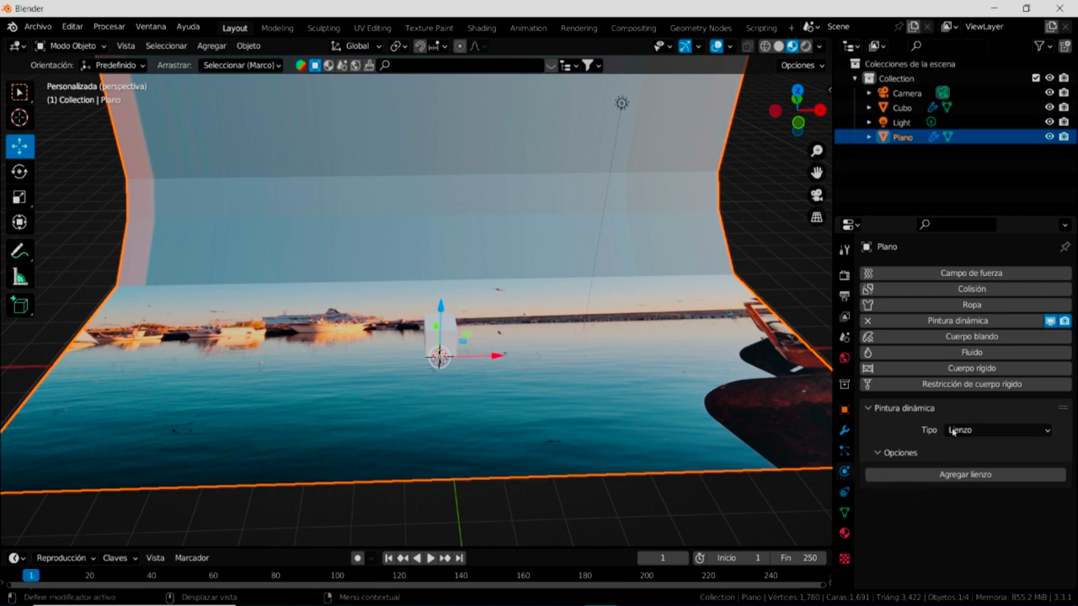
{"action": "left_click", "coordinate": [958, 477]}
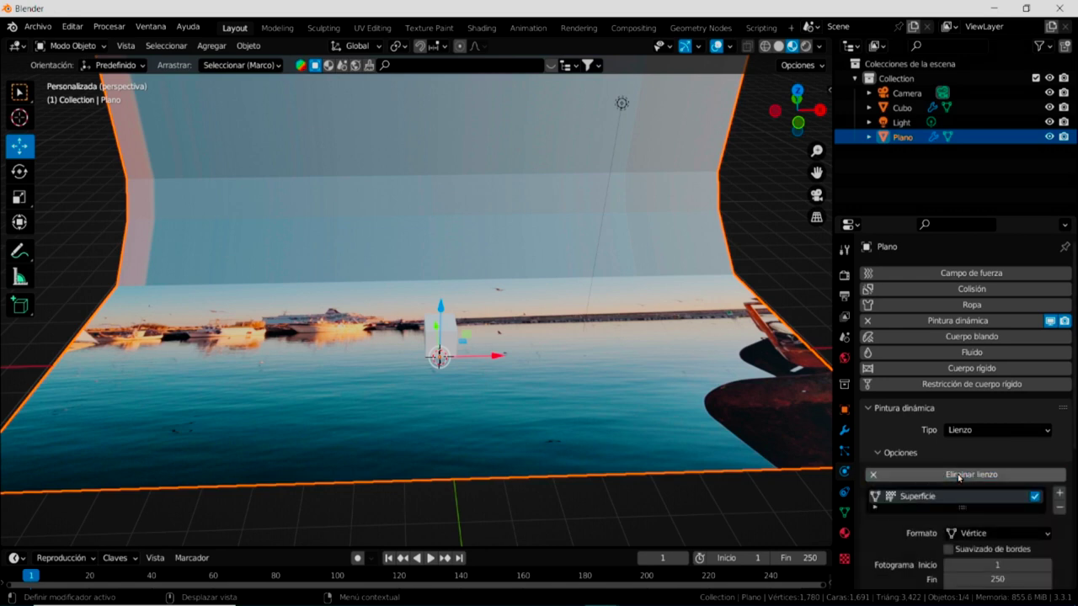
Set the canvas surface type to Ondas (waves), then select the cube.
{"action": "scroll", "coordinate": [958, 476], "scroll_direction": "down", "scroll_amount": 1}
{"action": "scroll", "coordinate": [958, 476], "scroll_direction": "down", "scroll_amount": 1}
{"action": "scroll", "coordinate": [958, 475], "scroll_direction": "down", "scroll_amount": 2}
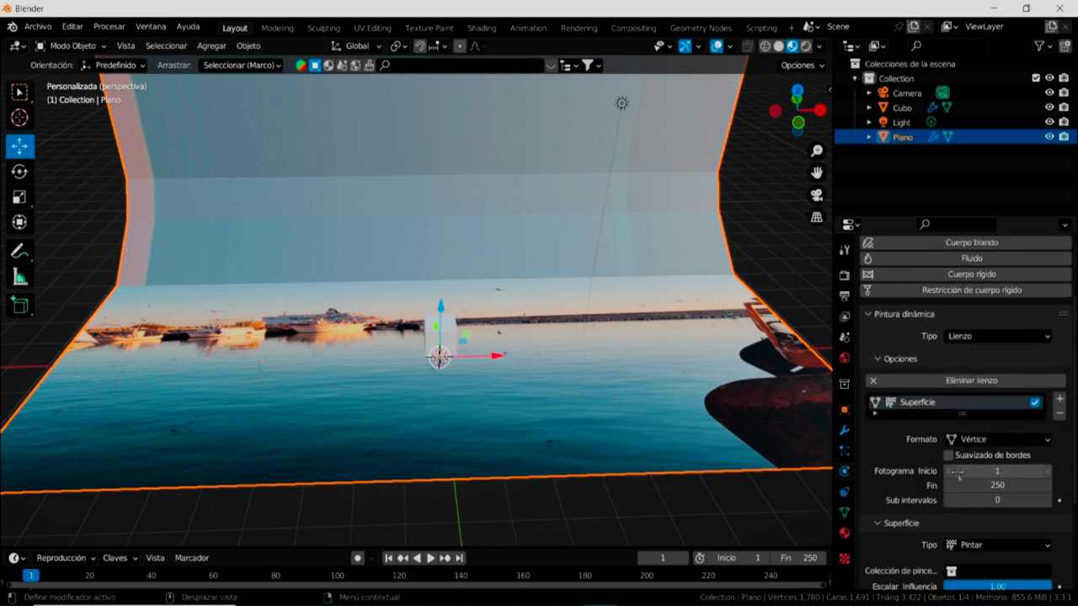
{"action": "scroll", "coordinate": [987, 515], "scroll_direction": "down", "scroll_amount": 1}
{"action": "scroll", "coordinate": [1000, 515], "scroll_direction": "down", "scroll_amount": 2}
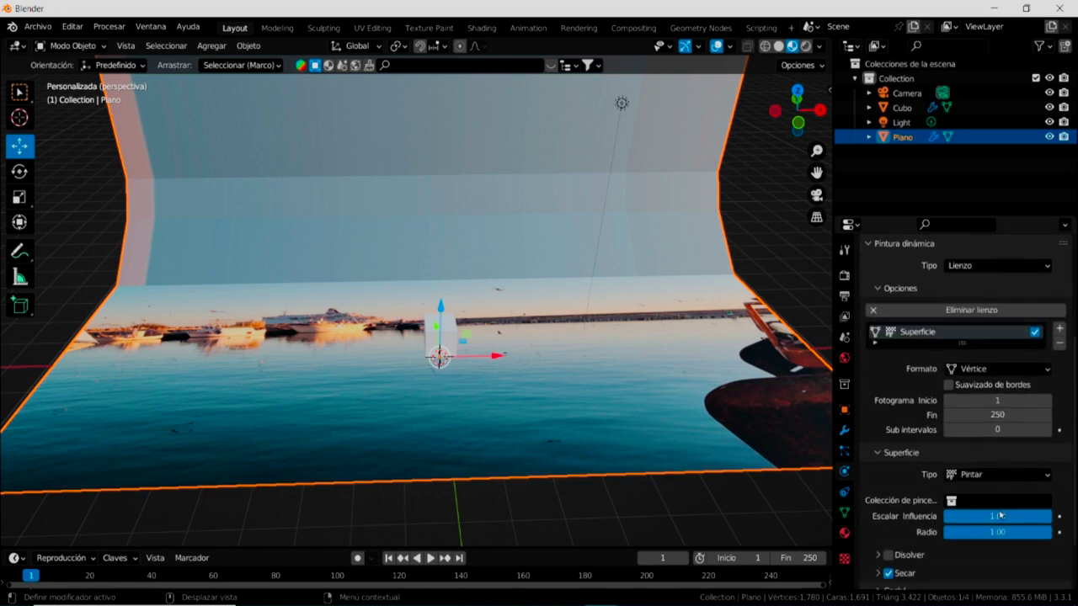
{"action": "left_click", "coordinate": [1019, 477]}
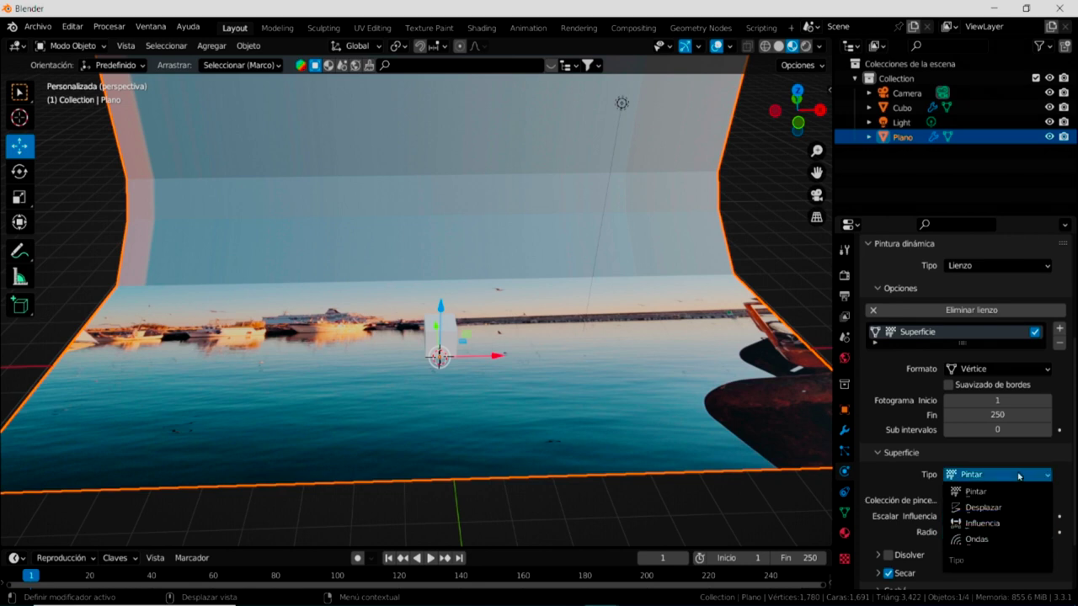
{"action": "left_click", "coordinate": [972, 540]}
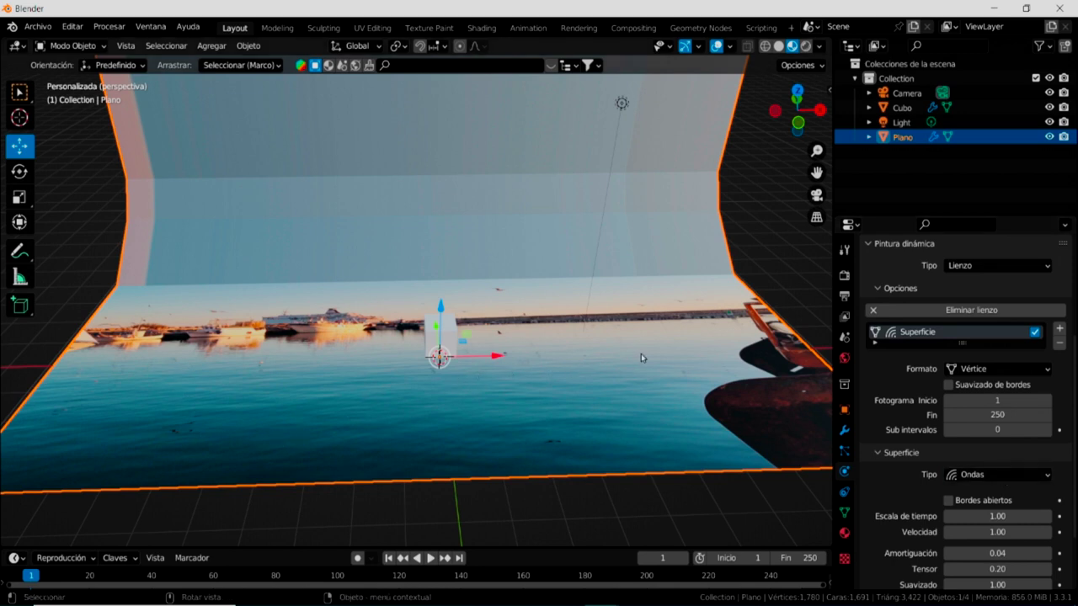
{"action": "left_click", "coordinate": [449, 334]}
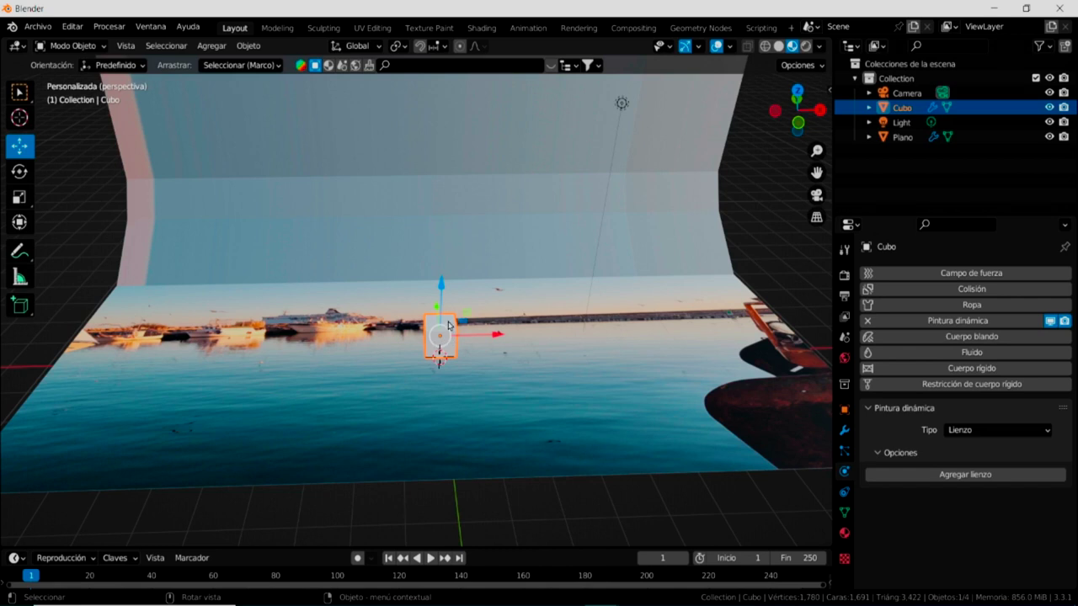
Make the cube a Dynamic Paint brush and set viewport dragging to the active tool.
{"action": "left_click", "coordinate": [994, 431]}
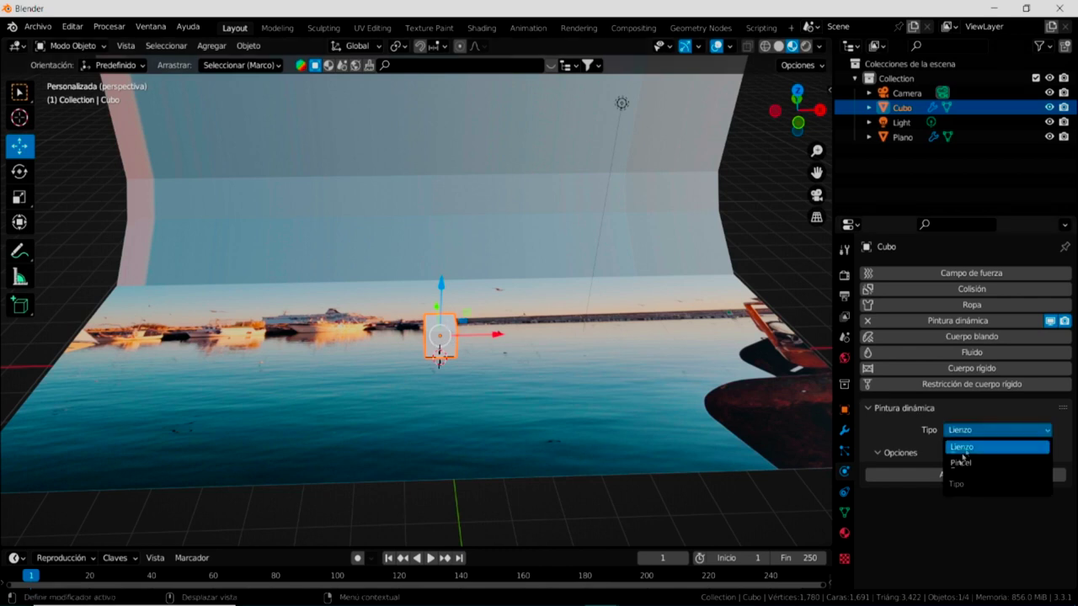
{"action": "left_click", "coordinate": [964, 466]}
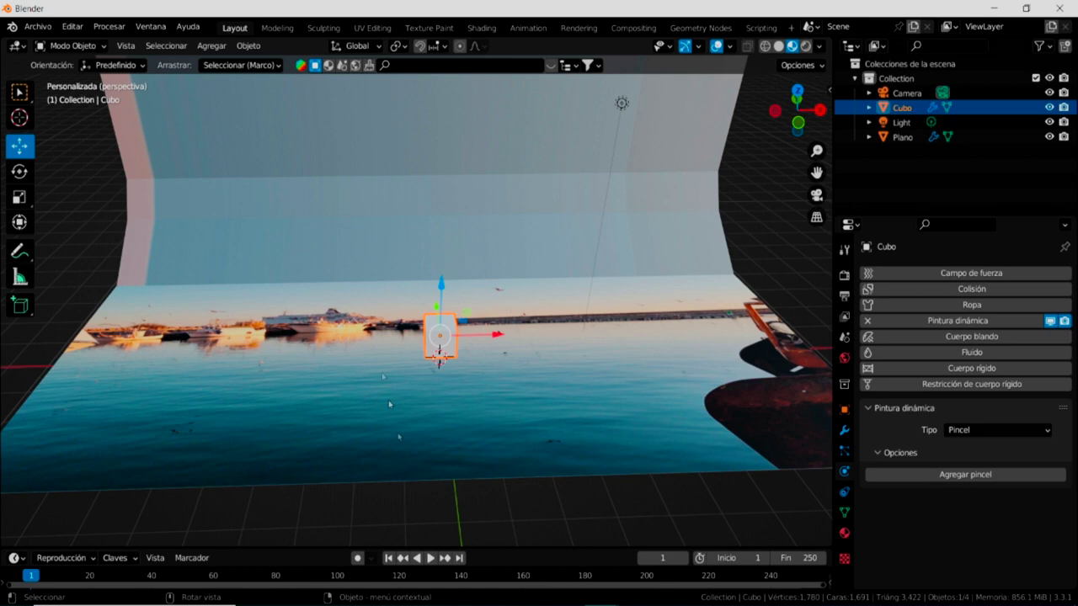
{"action": "left_click", "coordinate": [244, 65]}
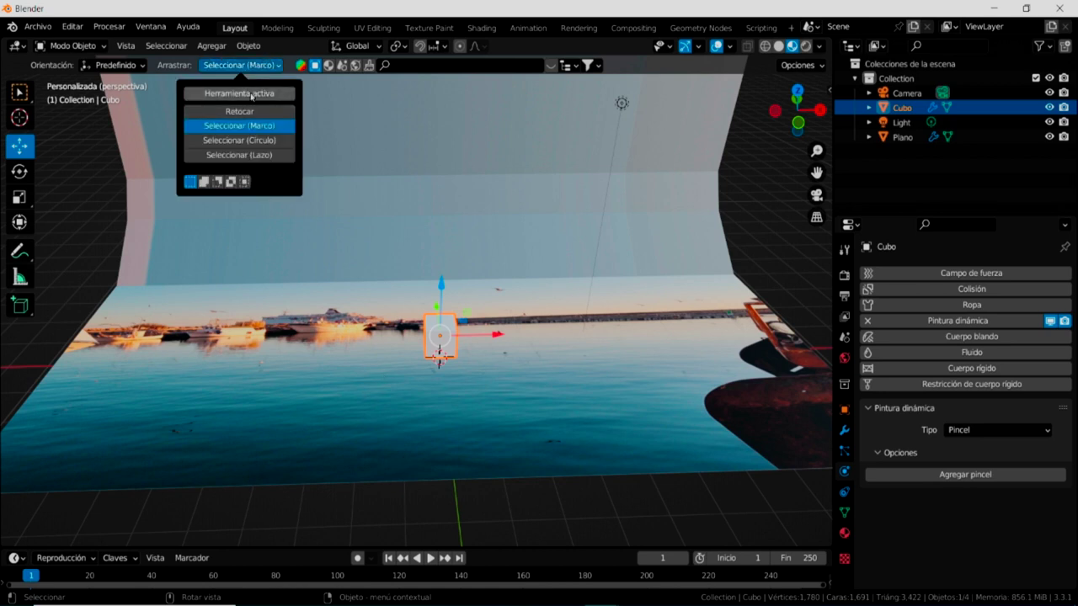
{"action": "left_click", "coordinate": [253, 93]}
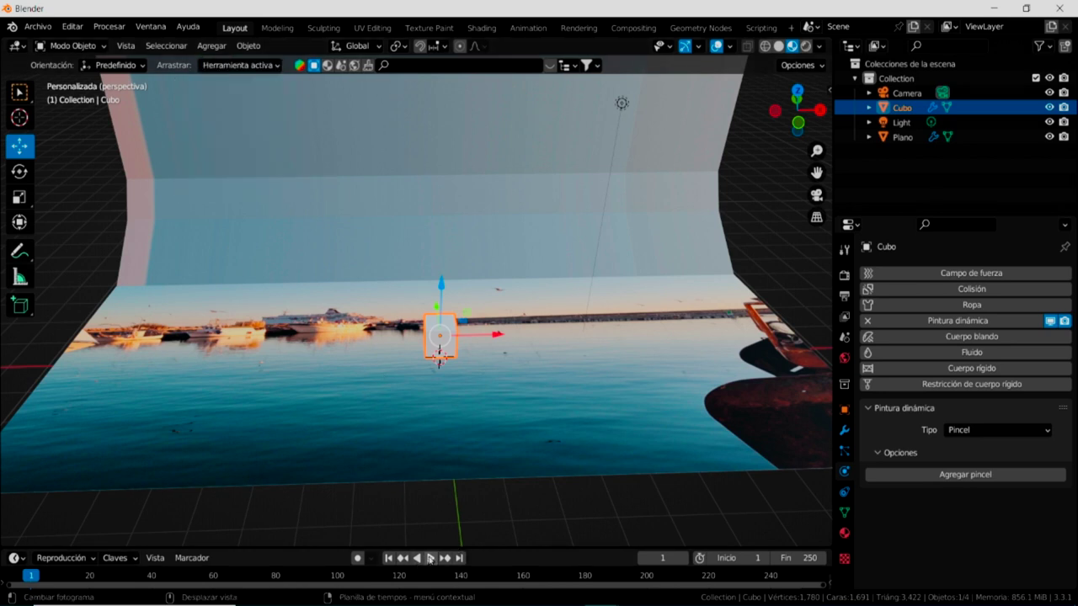
During playback, drag the cube onto the water near the boats, then add the brush.
{"action": "left_click", "coordinate": [430, 558]}
{"action": "mouse_move", "coordinate": [435, 354]}
{"action": "left_mouse_down"}
{"action": "mouse_move", "coordinate": [436, 399]}
{"action": "mouse_move", "coordinate": [415, 381]}
{"action": "left_mouse_up"}
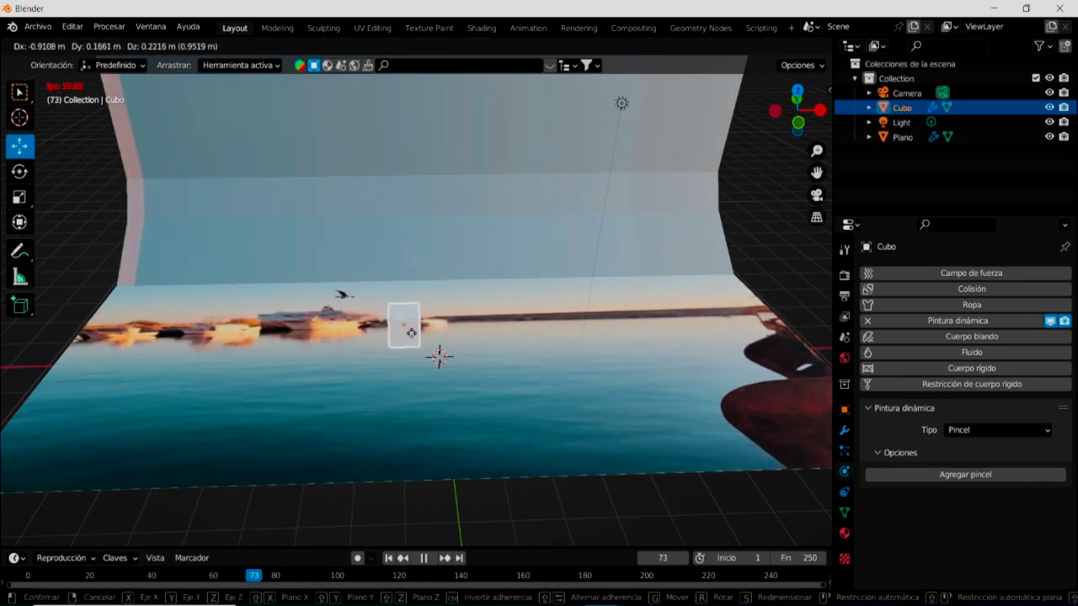
{"action": "left_click_drag", "start_coordinate": [415, 381], "coordinate": [417, 357]}
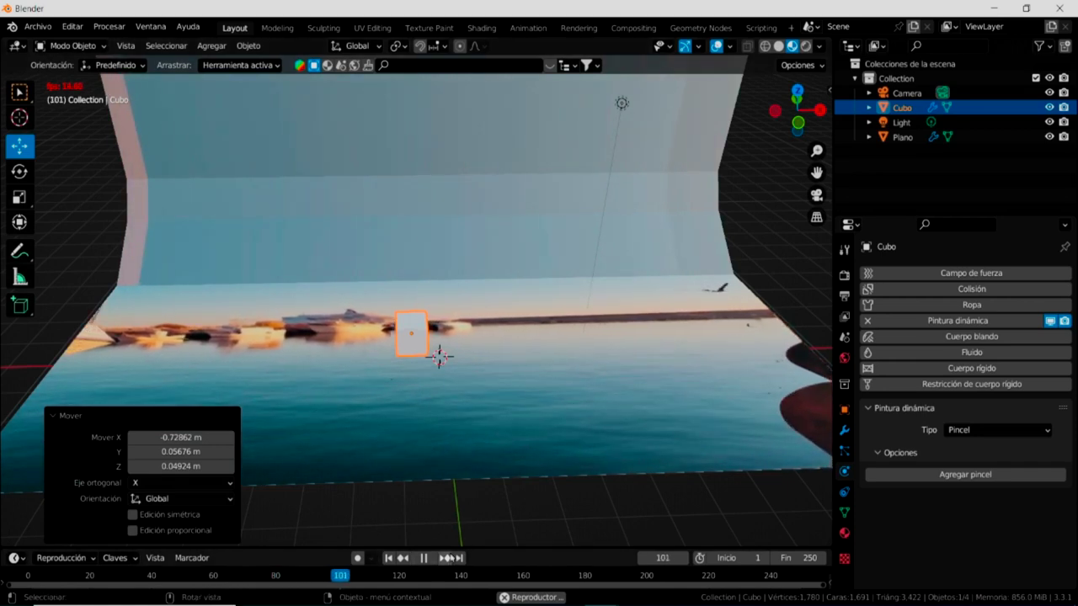
{"action": "left_click", "coordinate": [424, 557]}
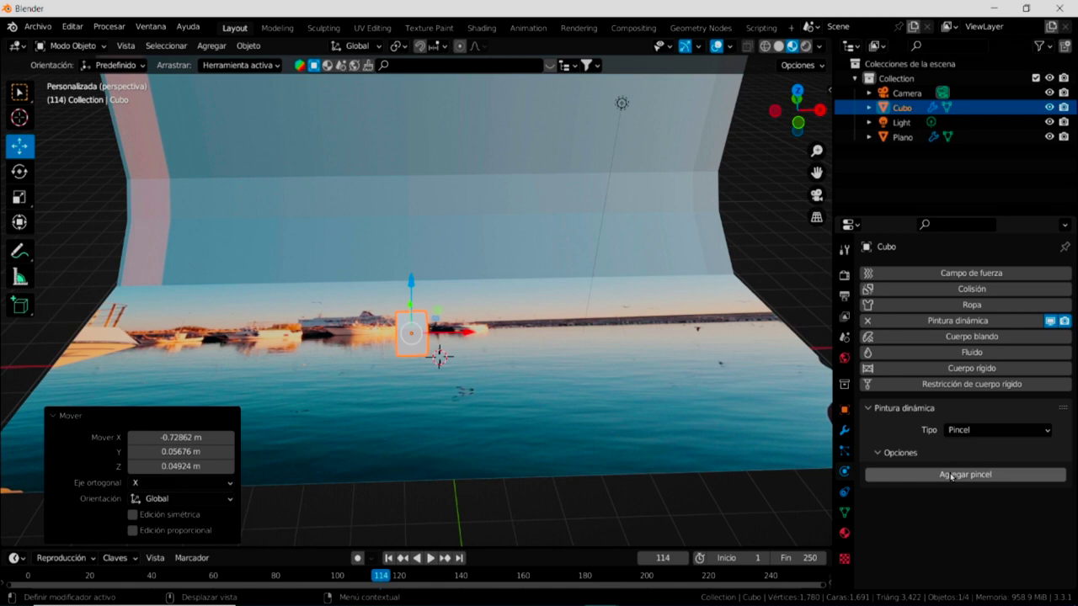
{"action": "left_click", "coordinate": [956, 476]}
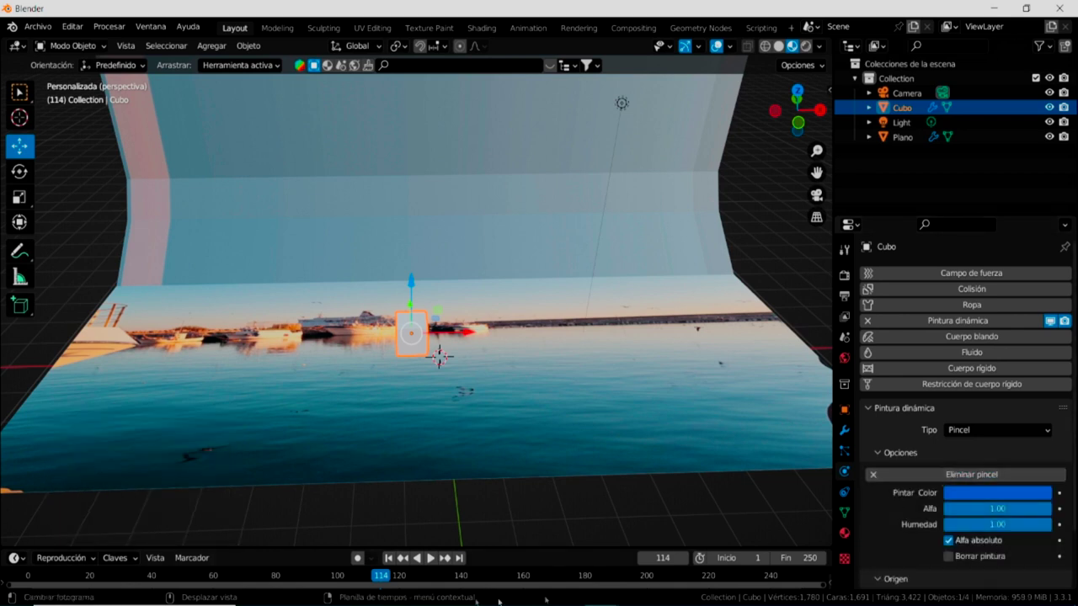
Replay from frame 1 and re-grab the cube, dropping it lower and nearer the camera.
{"action": "left_click", "coordinate": [388, 557]}
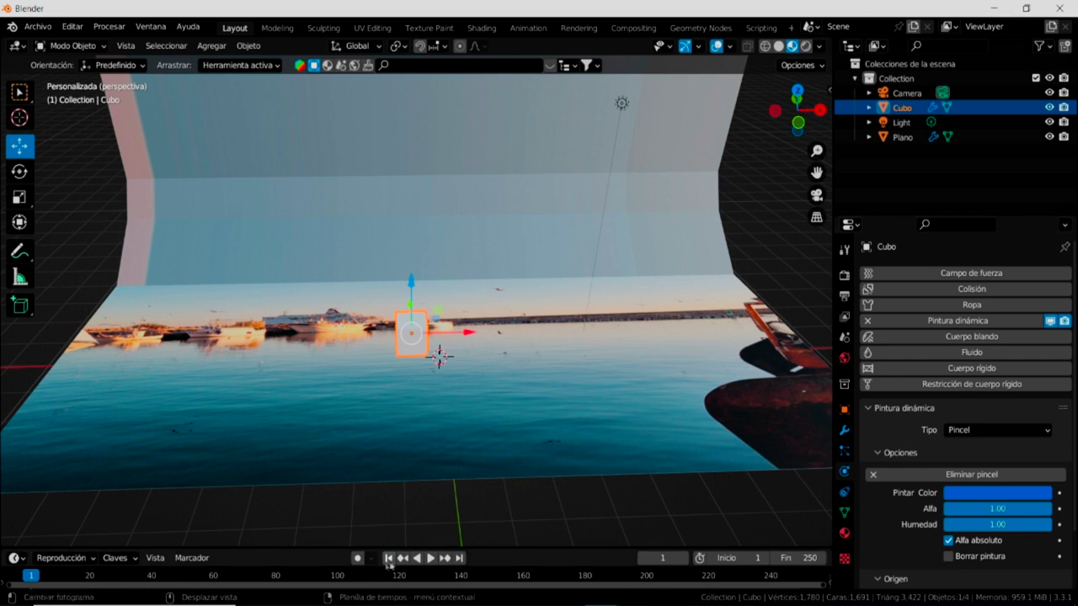
{"action": "left_click", "coordinate": [430, 558]}
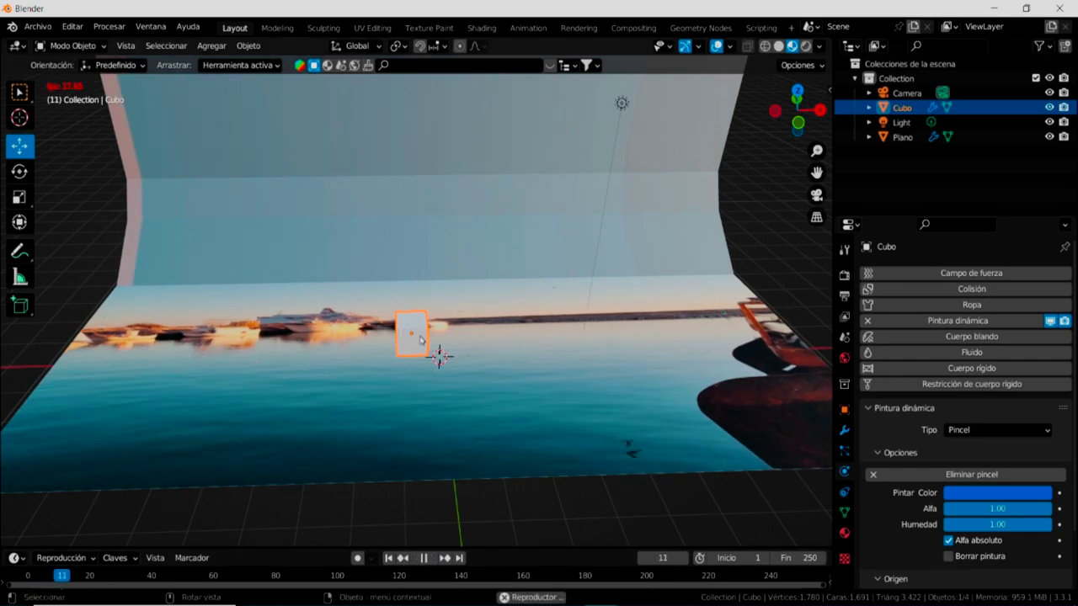
{"action": "key", "text": "g"}
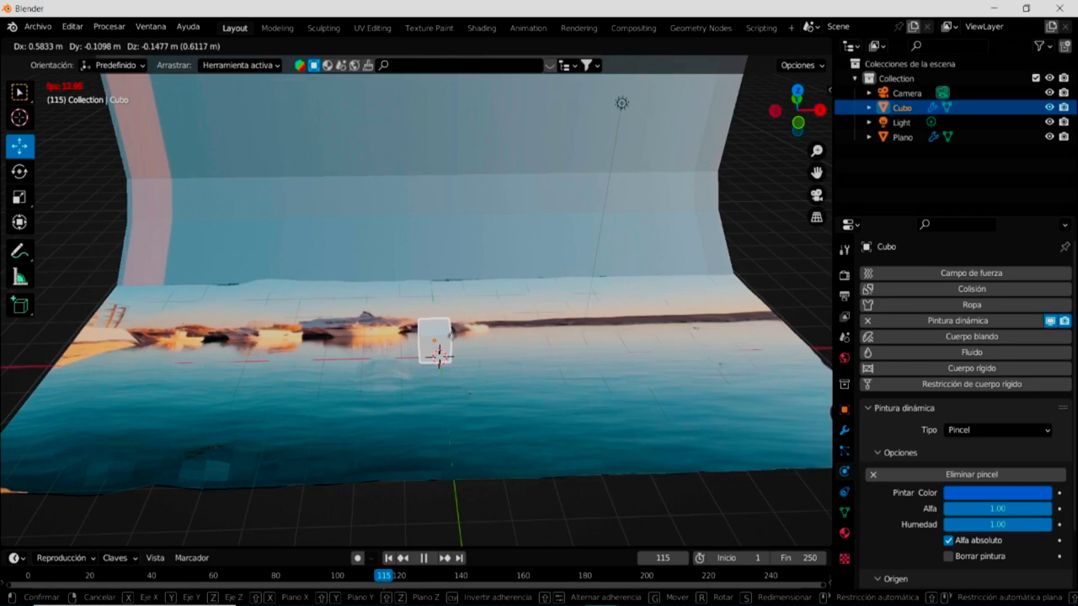
{"action": "left_click", "coordinate": [490, 337]}
{"action": "mouse_move", "coordinate": [490, 353]}
{"action": "middle_mouse_down"}
{"action": "mouse_move", "coordinate": [486, 471]}
{"action": "mouse_move", "coordinate": [495, 397]}
{"action": "middle_mouse_up"}
{"action": "key", "text": "g"}
{"action": "left_click", "coordinate": [495, 353]}
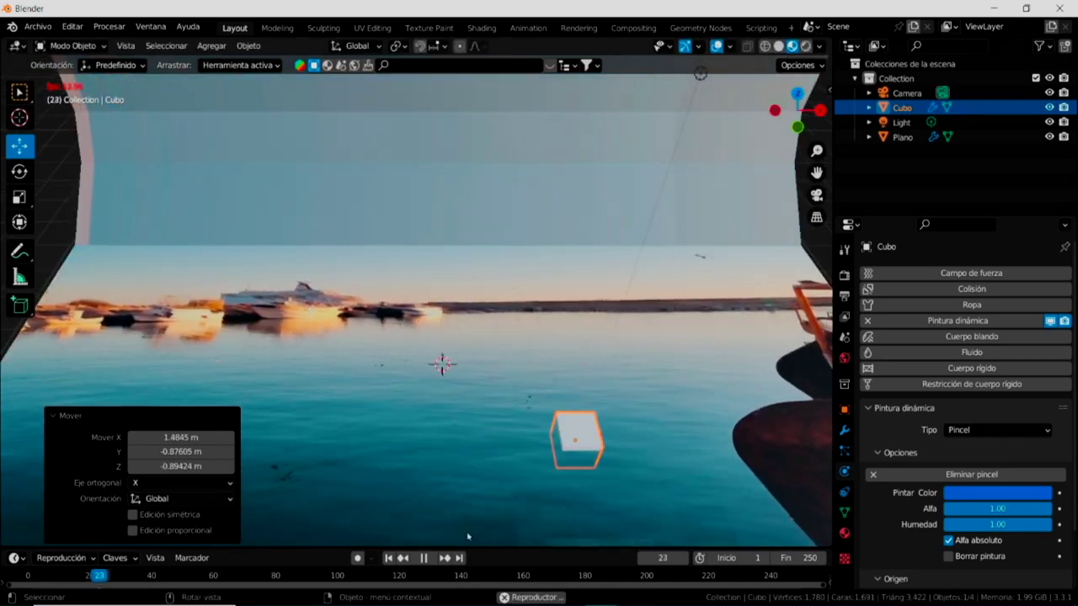
{"action": "key", "text": "space"}
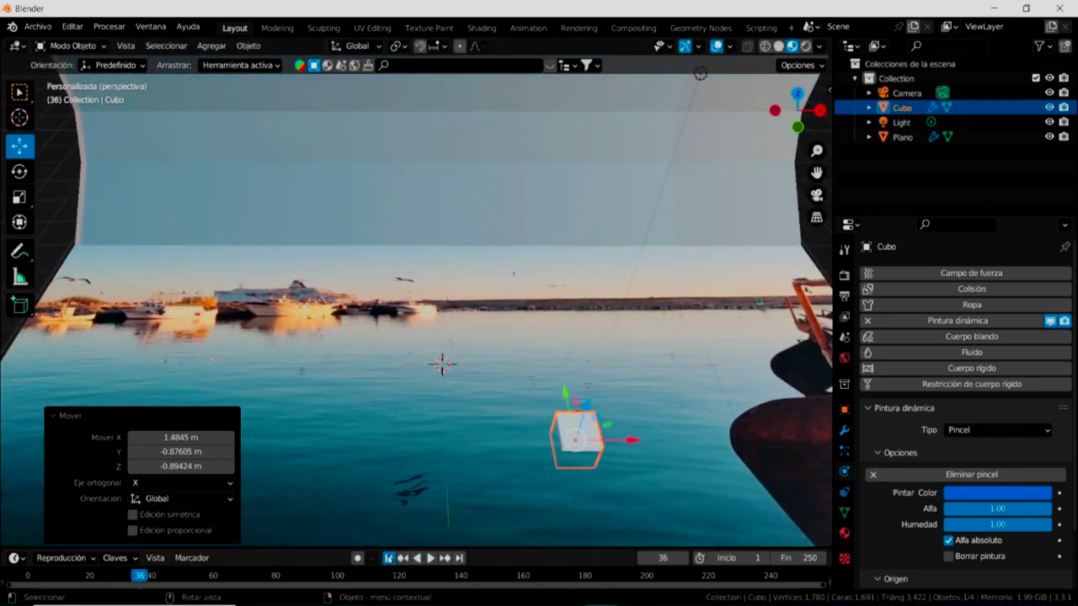
Replay again and settle the cube at X −2.6448, Y 0.19771, Z 0.2051 m, then select the plane.
{"action": "left_click", "coordinate": [388, 557]}
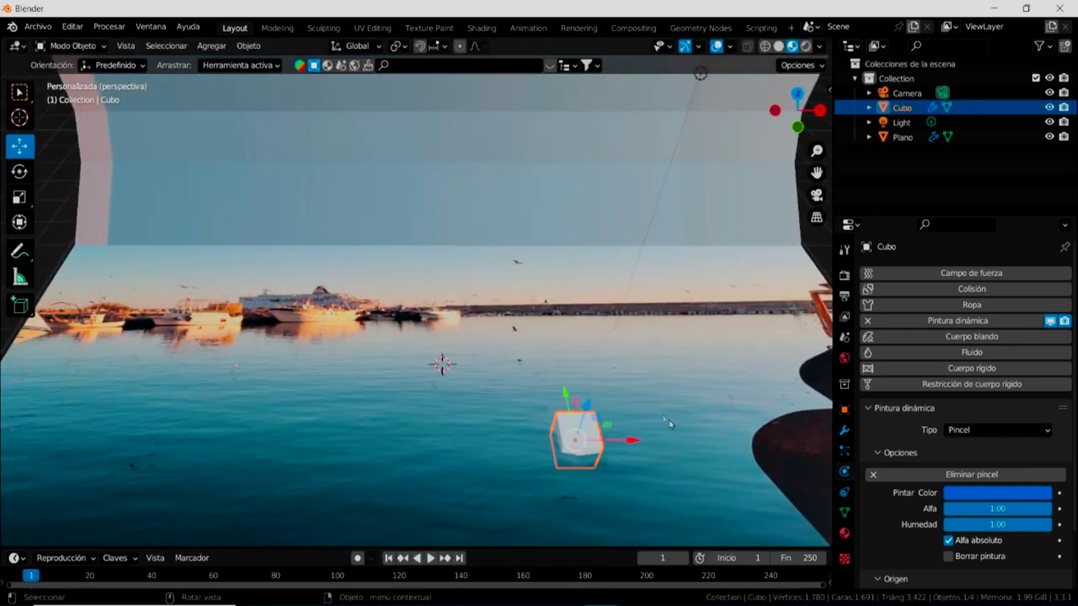
{"action": "left_click", "coordinate": [430, 558]}
{"action": "key", "text": "g"}
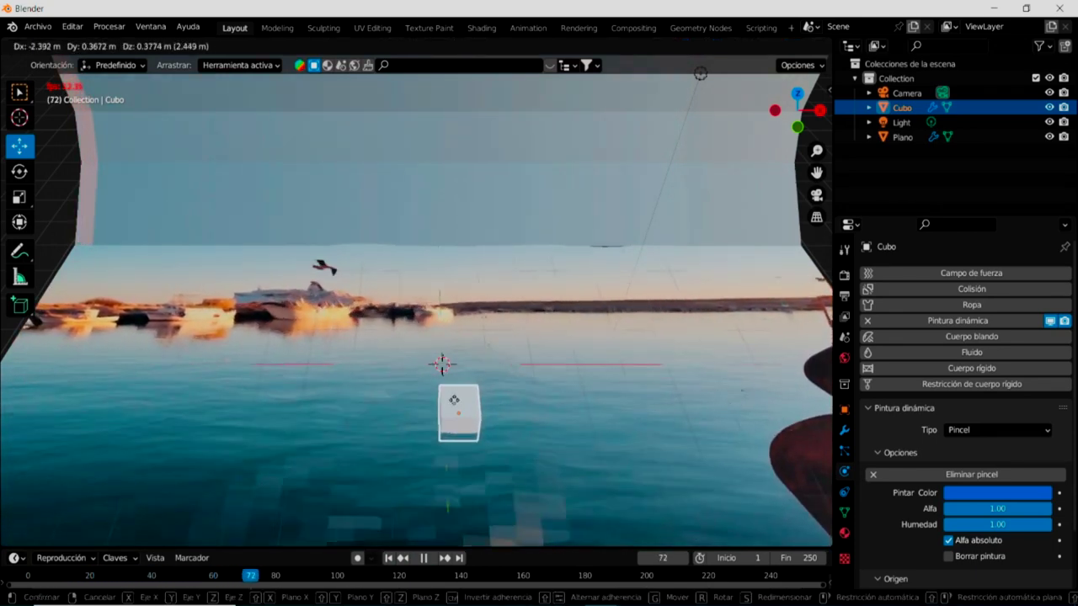
{"action": "left_click", "coordinate": [454, 402]}
{"action": "left_click", "coordinate": [424, 557]}
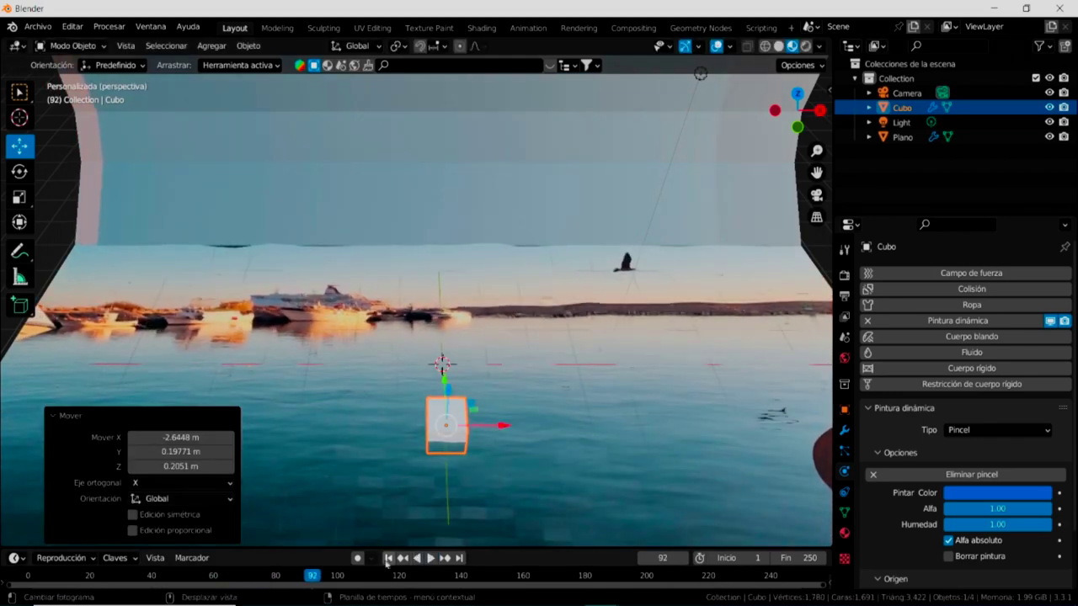
{"action": "left_click", "coordinate": [388, 557]}
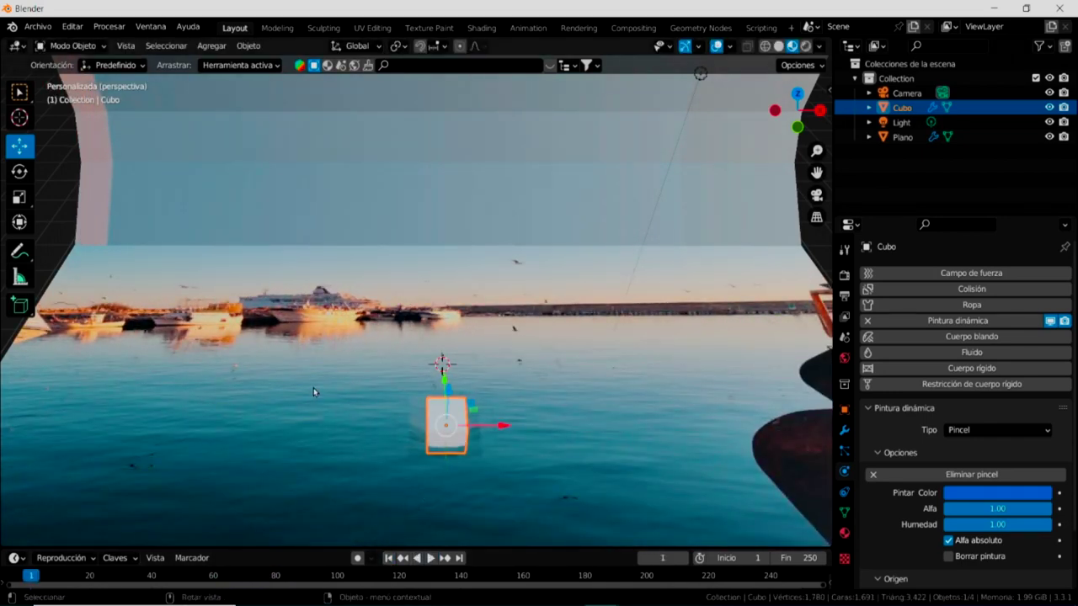
{"action": "left_click", "coordinate": [311, 391]}
Shade the water plane smooth and reposition it during playback.
{"action": "right_click", "coordinate": [214, 343]}
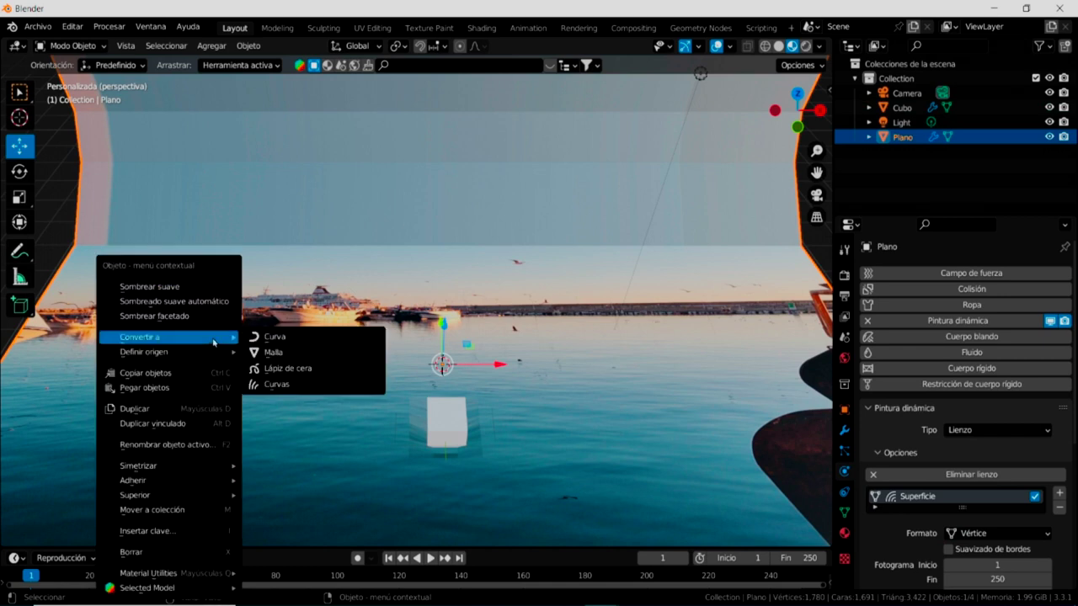
{"action": "left_click", "coordinate": [149, 288]}
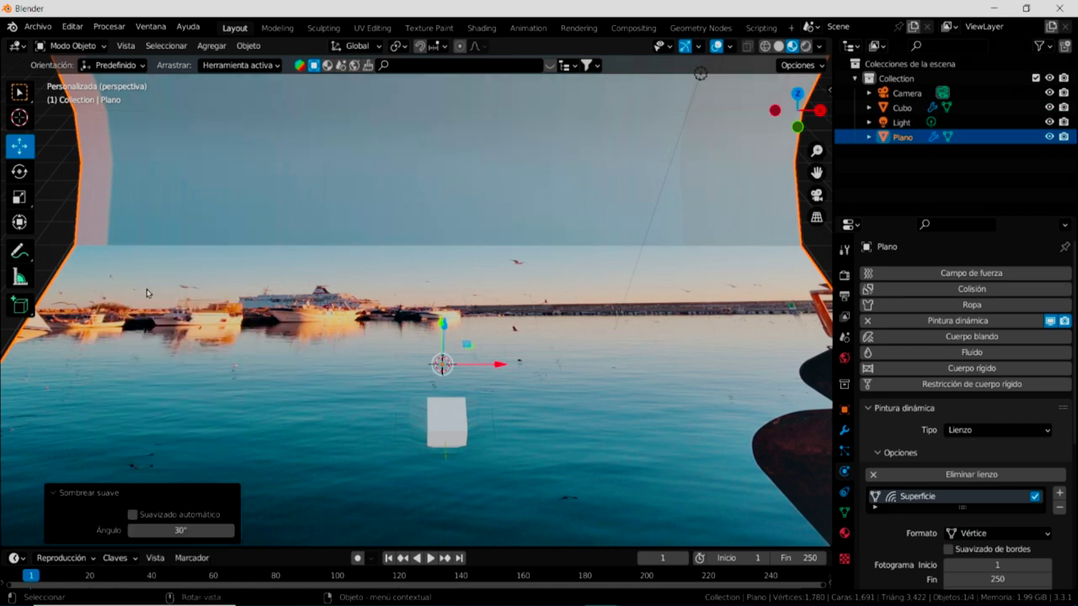
{"action": "left_click", "coordinate": [430, 558]}
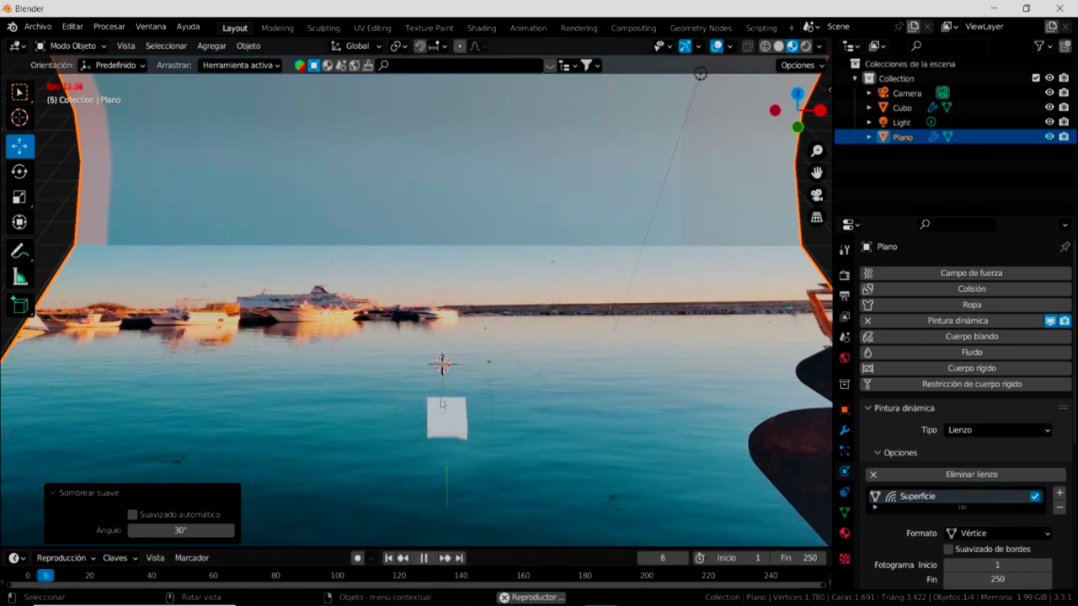
{"action": "key", "text": "g"}
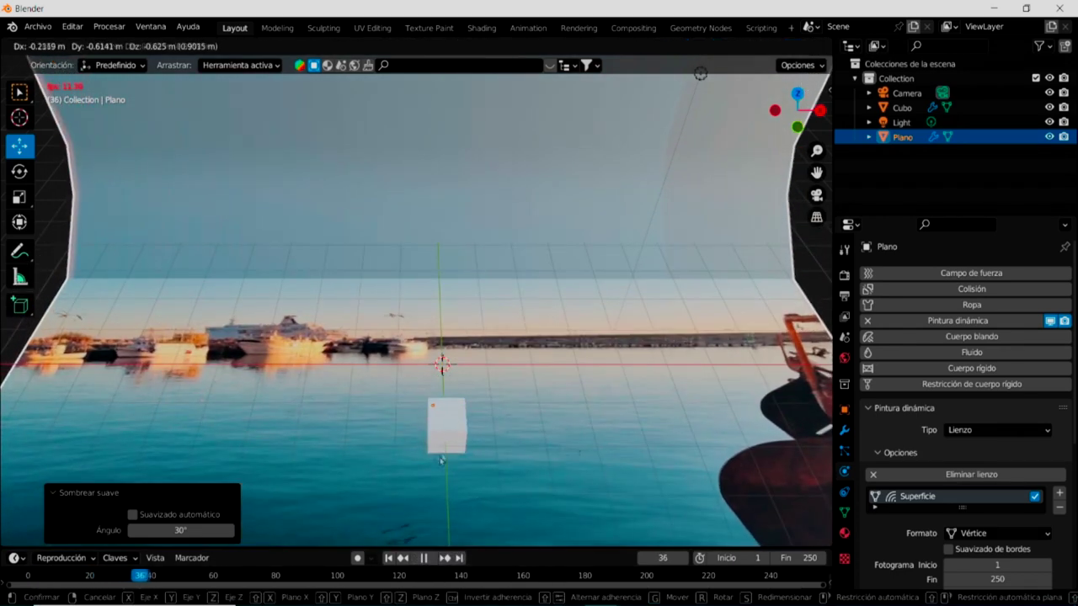
{"action": "left_click", "coordinate": [450, 414]}
Move the cube by −0.48, −0.23, −0.24 m, rewind to frame 1, and view from above.
{"action": "left_click", "coordinate": [450, 414]}
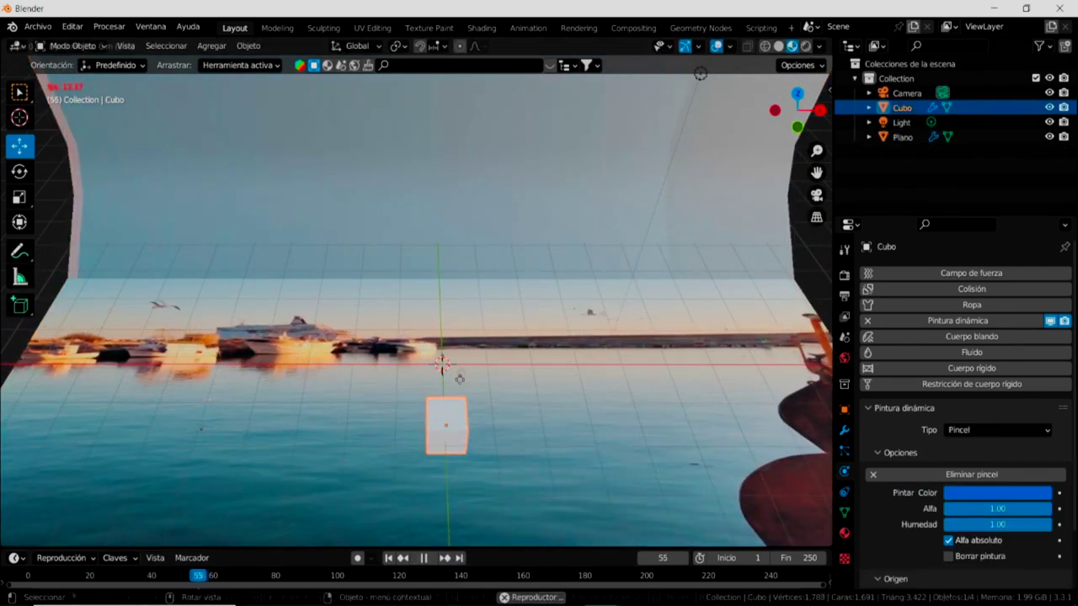
{"action": "key", "text": "g"}
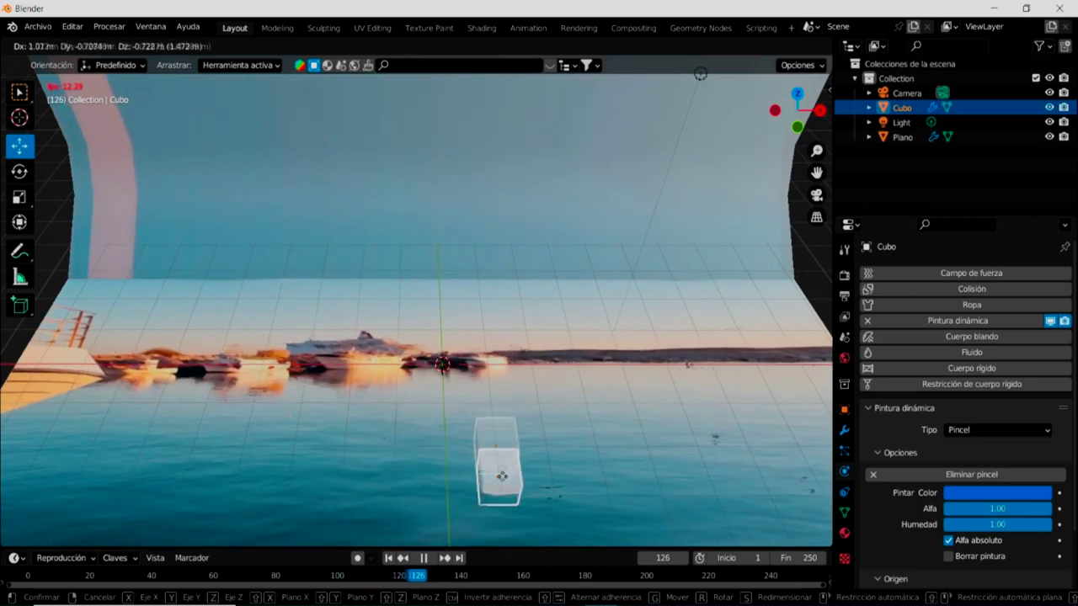
{"action": "left_click", "coordinate": [426, 431]}
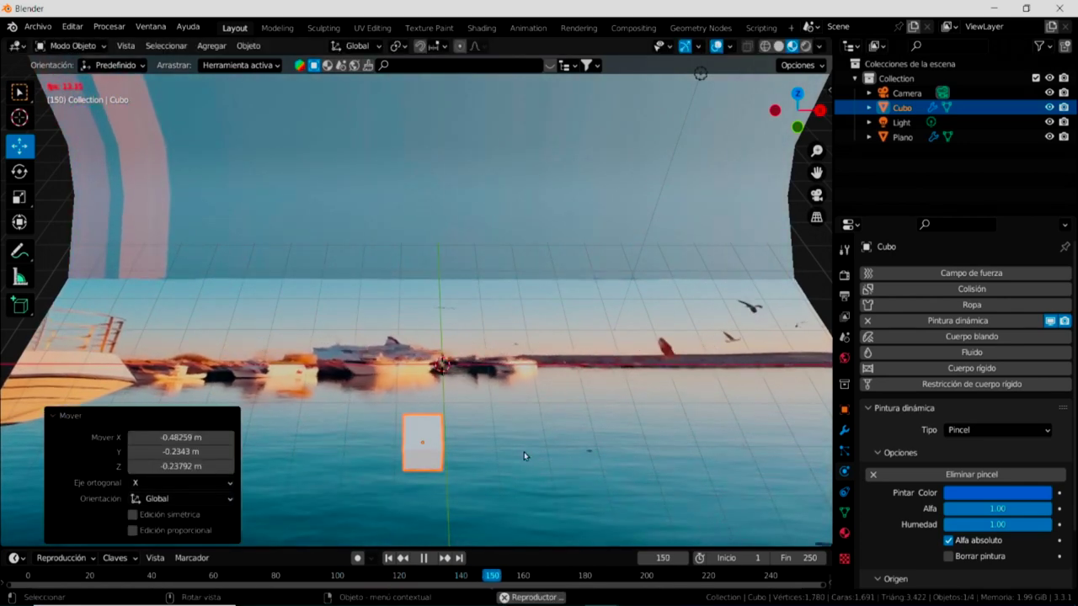
{"action": "scroll", "coordinate": [545, 462], "scroll_direction": "up", "scroll_amount": 1}
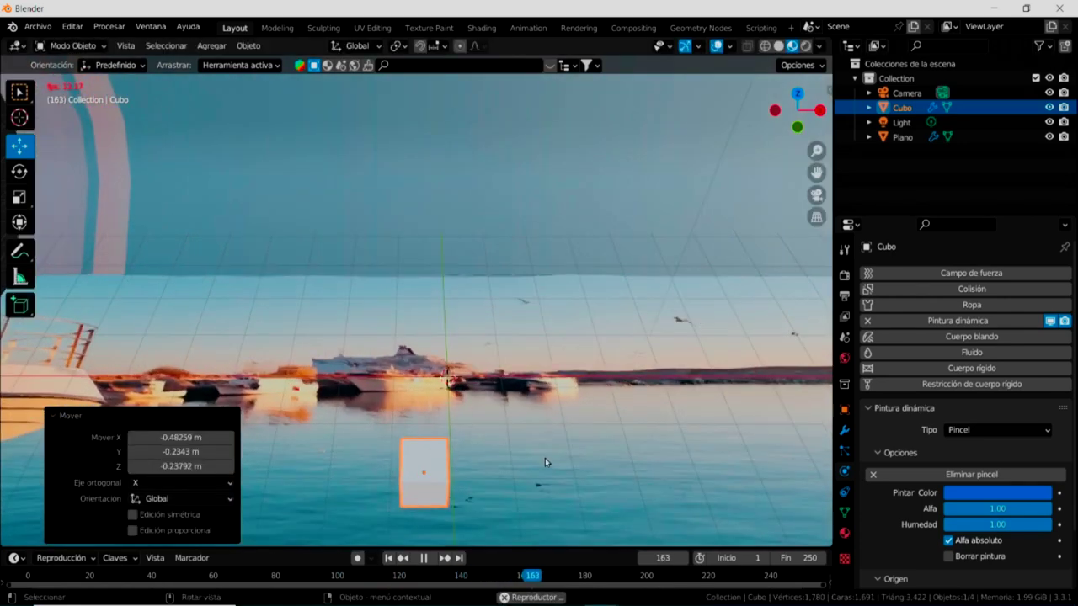
{"action": "left_click", "coordinate": [423, 558]}
{"action": "left_click", "coordinate": [388, 558]}
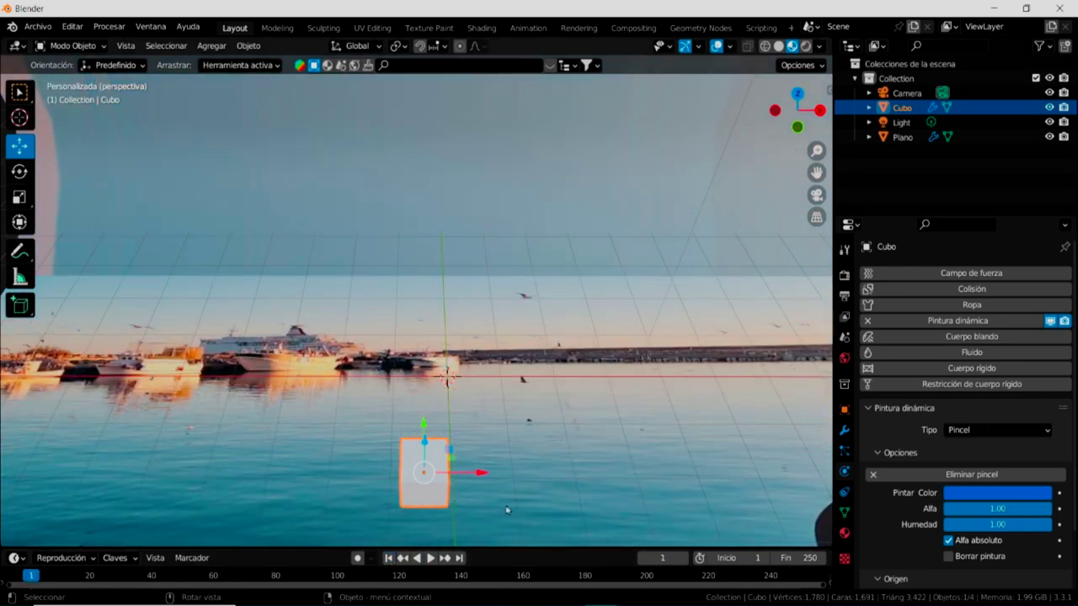
{"action": "middle_click_drag", "start_coordinate": [540, 489], "coordinate": [570, 409]}
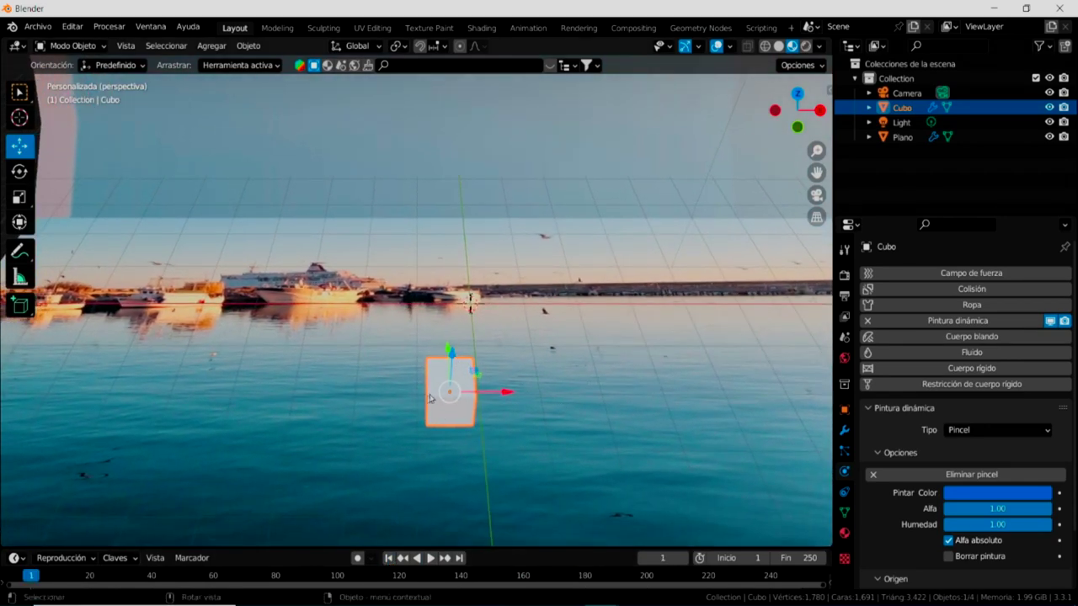
Create Material.002 on the cube with an Image Texture feeding Base Color, and browse for its file.
{"action": "left_click", "coordinate": [844, 533]}
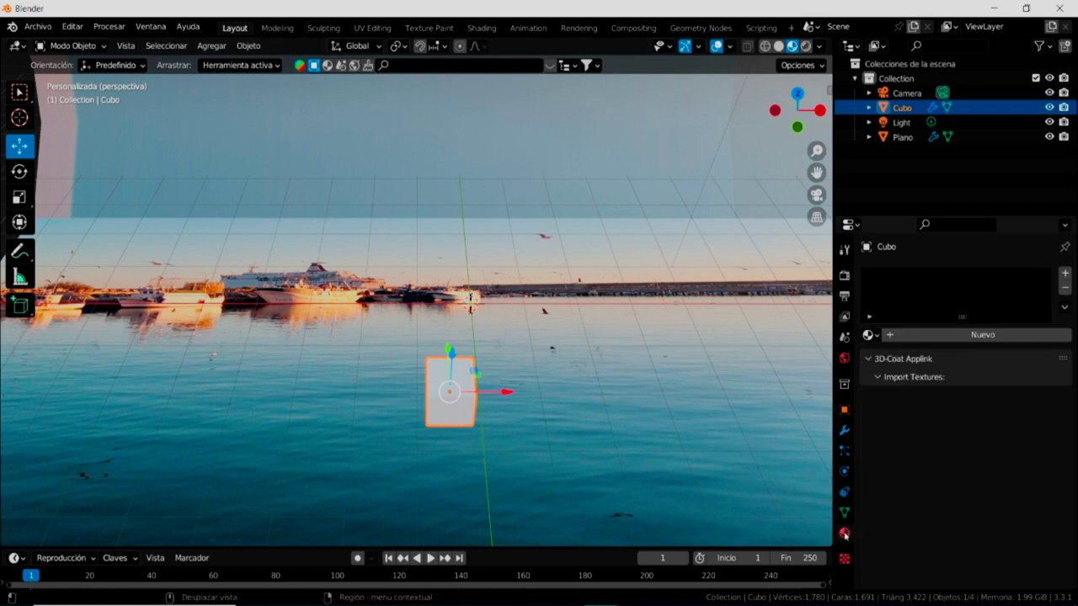
{"action": "left_click", "coordinate": [970, 335]}
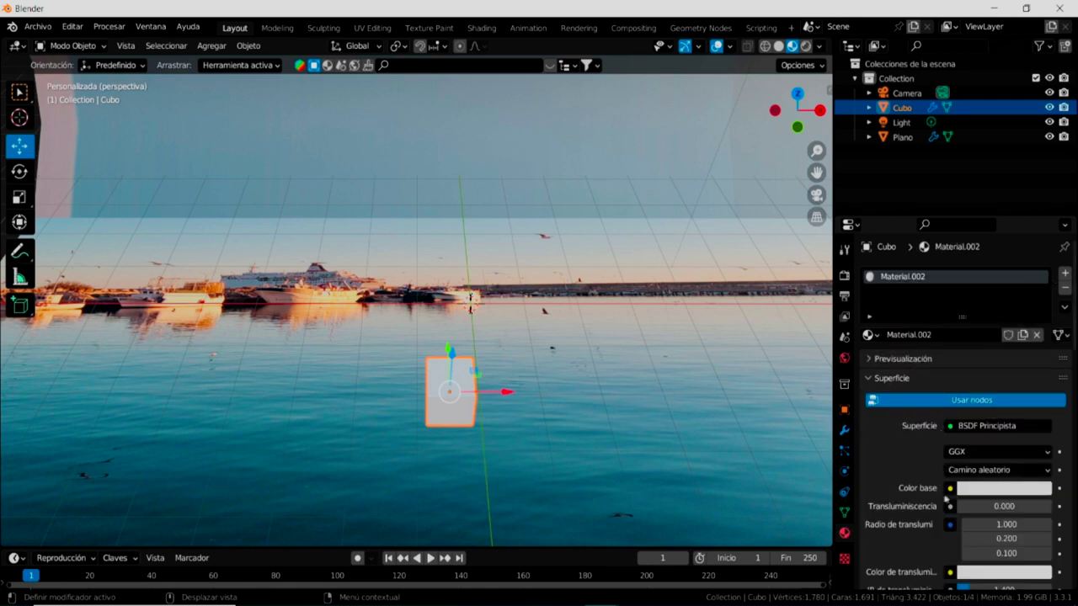
{"action": "left_click", "coordinate": [950, 488]}
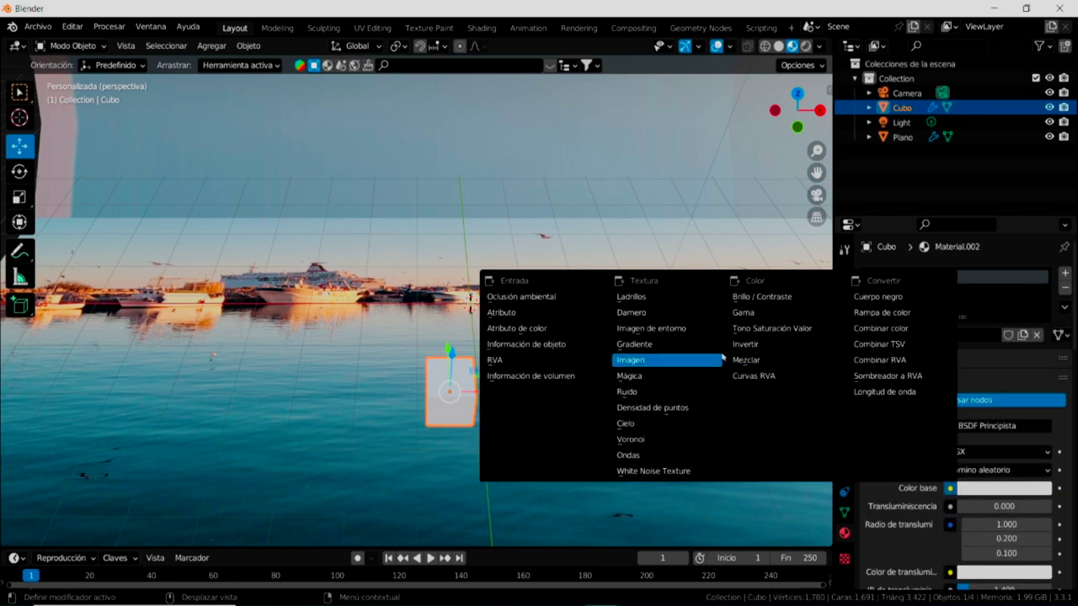
{"action": "left_click", "coordinate": [638, 361]}
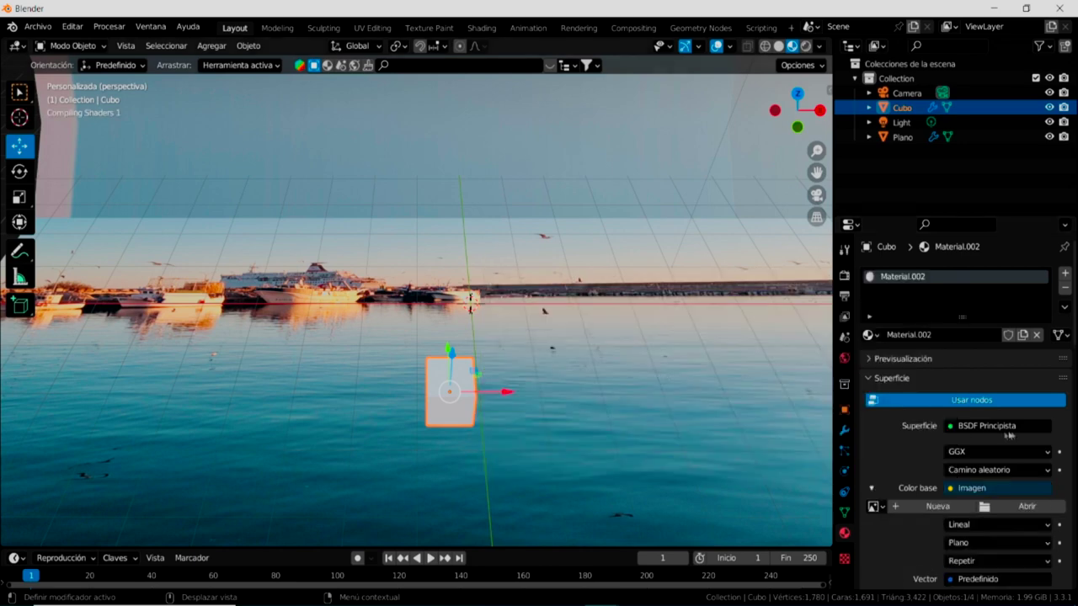
{"action": "left_click", "coordinate": [1015, 506]}
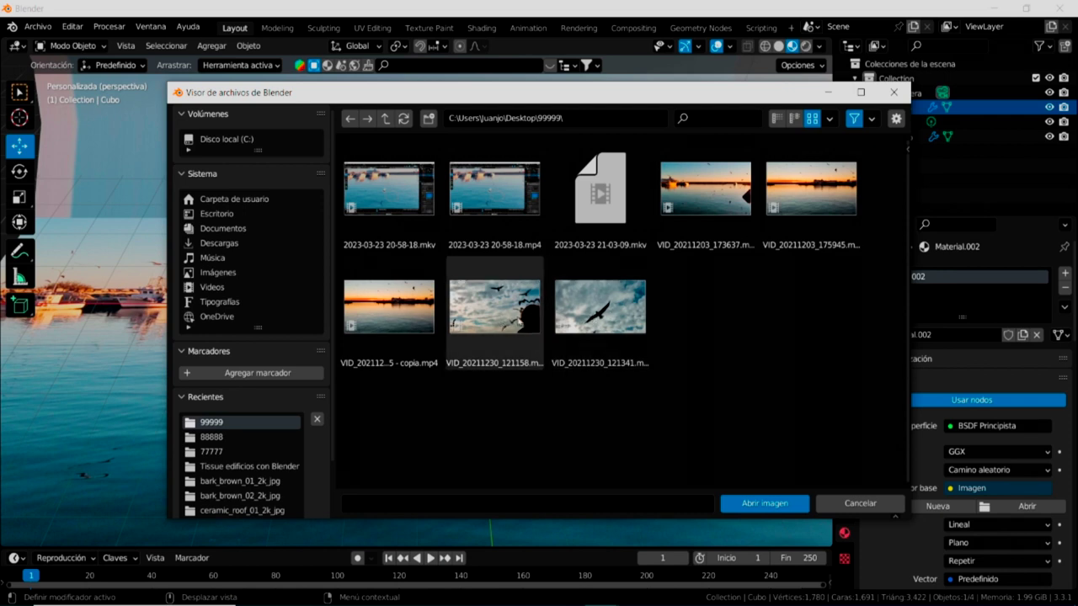
Open VID_20211230_121341.mp4 from the file browser as the cube's image texture.
{"action": "left_click", "coordinate": [599, 313]}
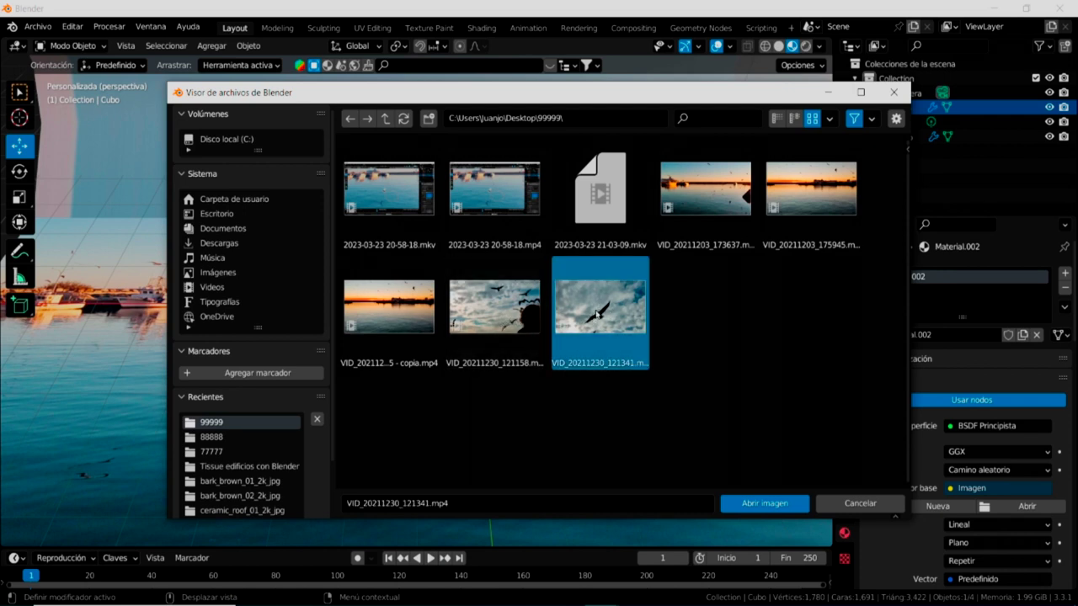
{"action": "left_click", "coordinate": [775, 502]}
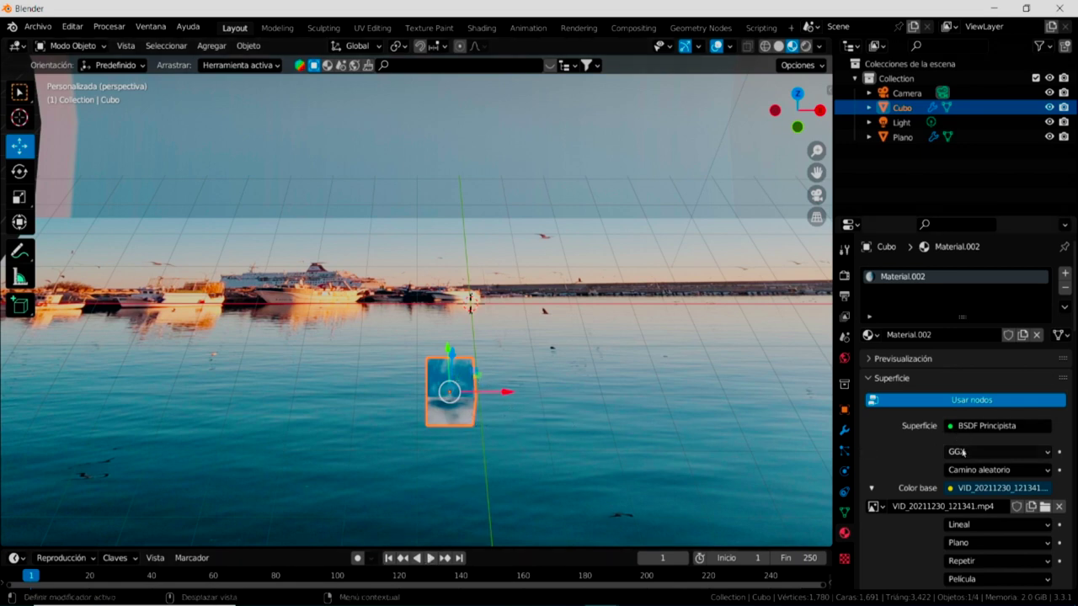
Set the video texture to 500 frames, start frame 25, offset 1, with auto refresh on.
{"action": "scroll", "coordinate": [962, 446], "scroll_direction": "down", "scroll_amount": 2}
{"action": "scroll", "coordinate": [961, 453], "scroll_direction": "down", "scroll_amount": 1}
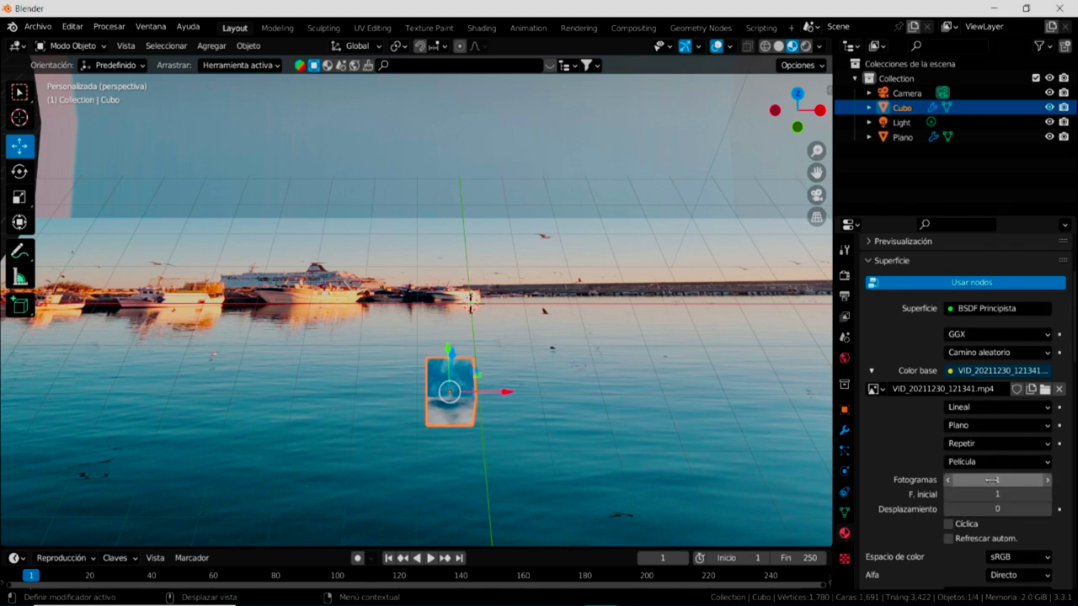
{"action": "left_click", "coordinate": [994, 479]}
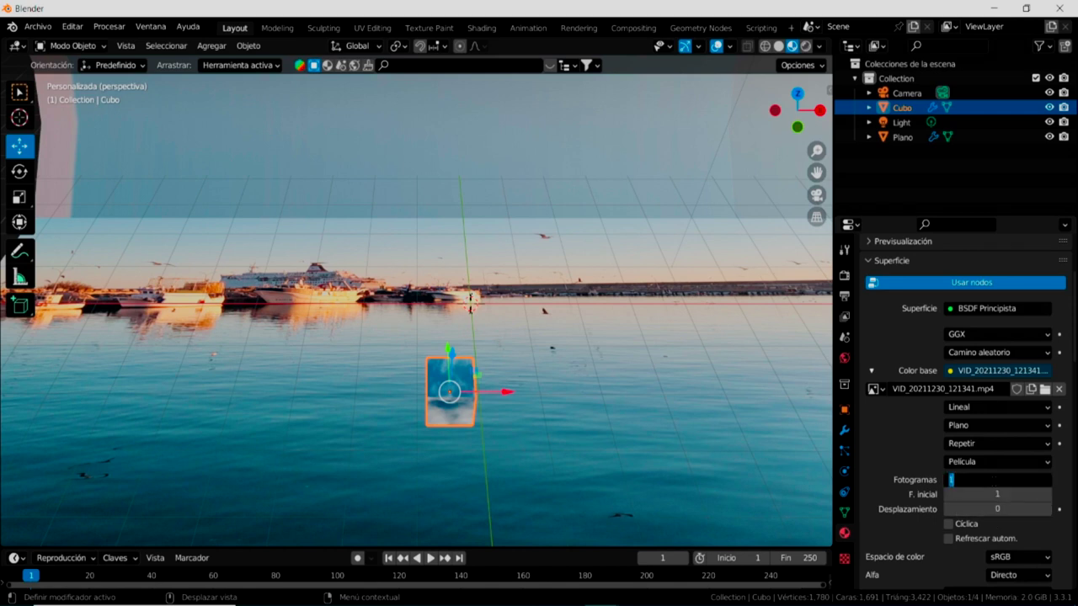
{"action": "type", "text": "500"}
{"action": "key", "text": "Return"}
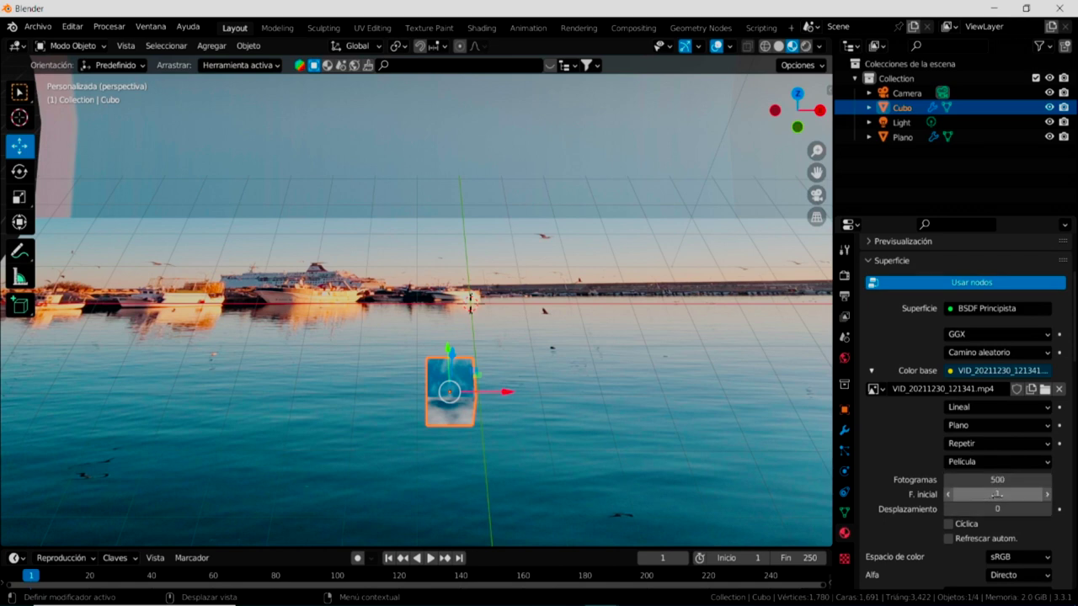
{"action": "left_click", "coordinate": [995, 494]}
{"action": "type", "text": "25"}
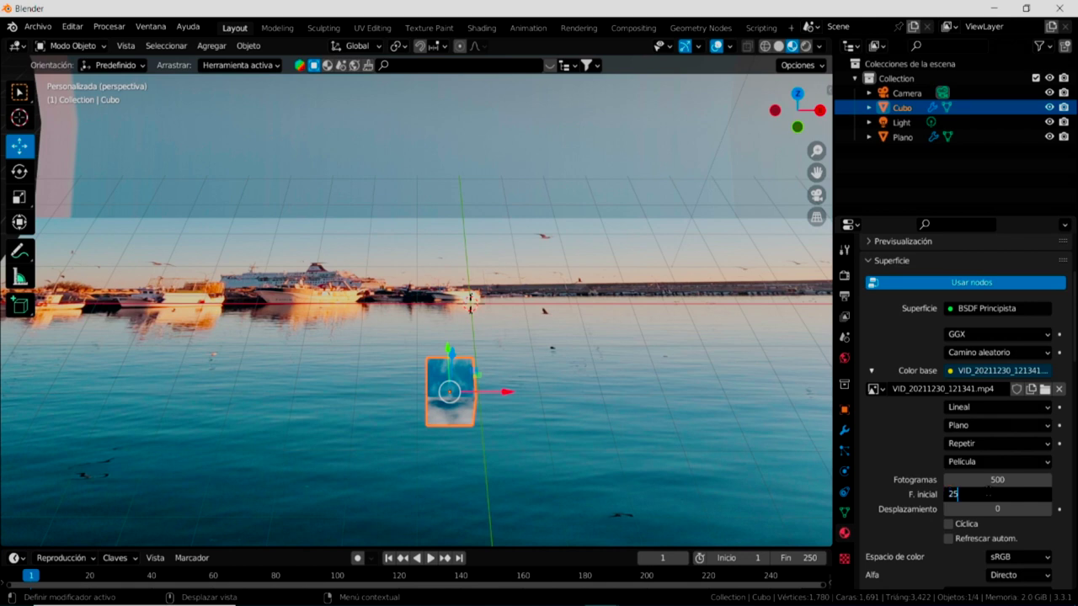
{"action": "key", "text": "Return"}
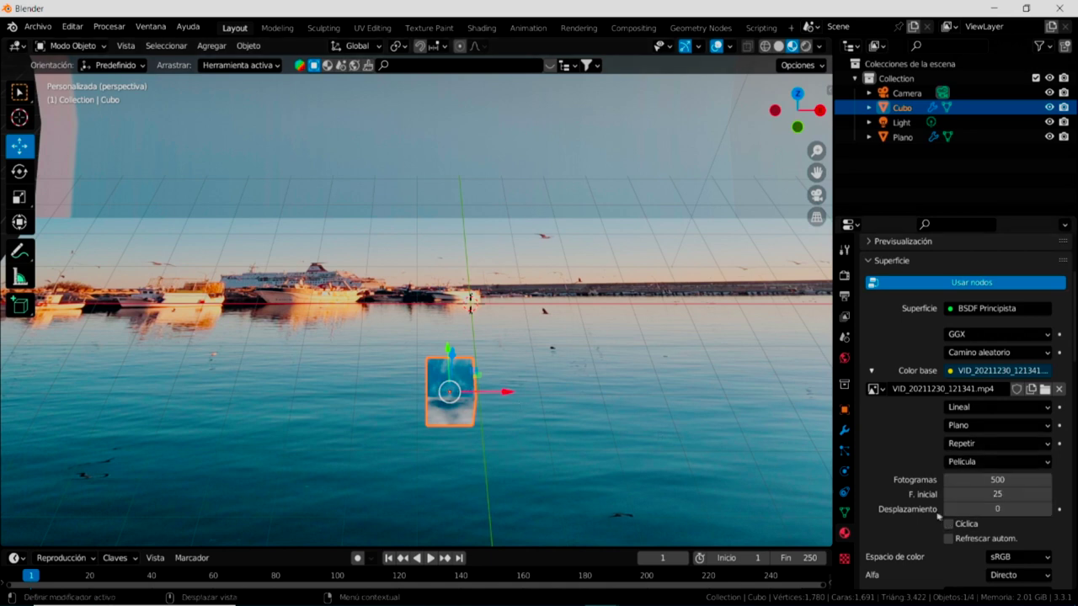
{"action": "left_click", "coordinate": [1047, 510]}
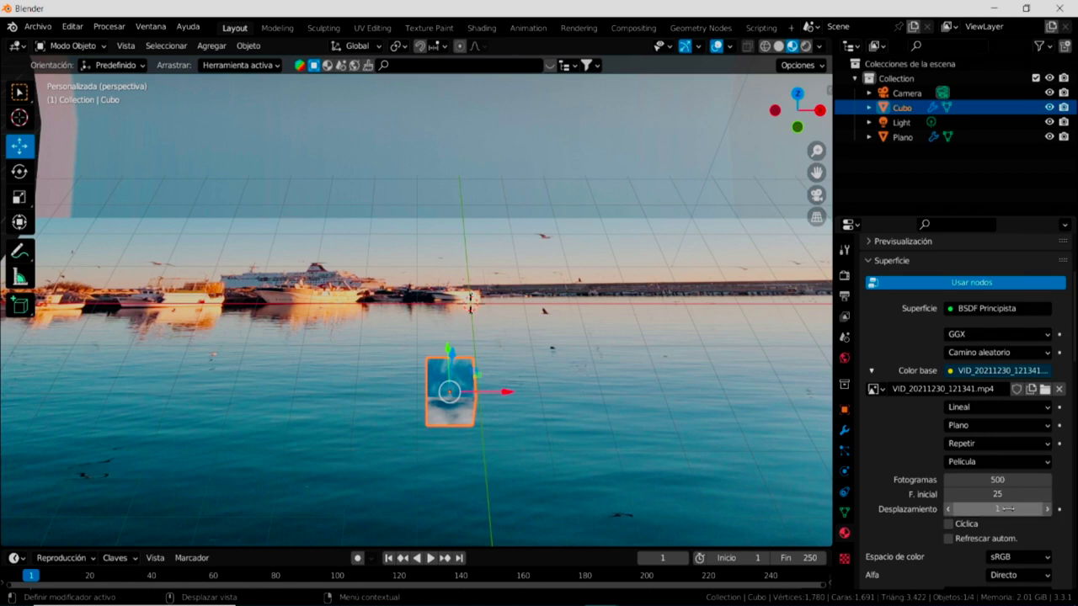
{"action": "scroll", "coordinate": [1002, 508], "scroll_direction": "down", "scroll_amount": 1}
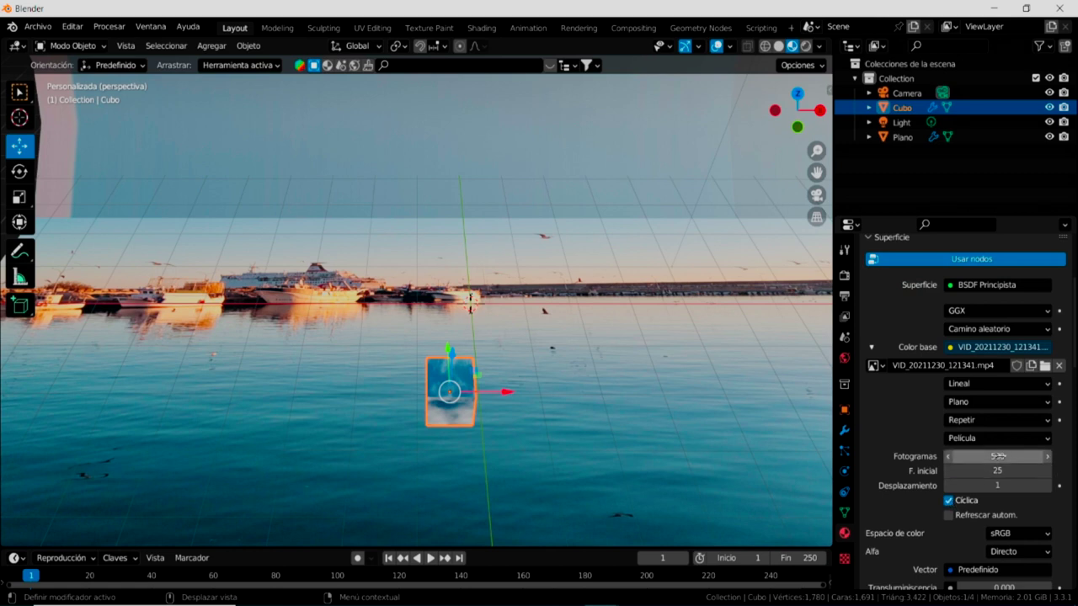
{"action": "left_click_drag", "start_coordinate": [997, 455], "coordinate": [976, 456]}
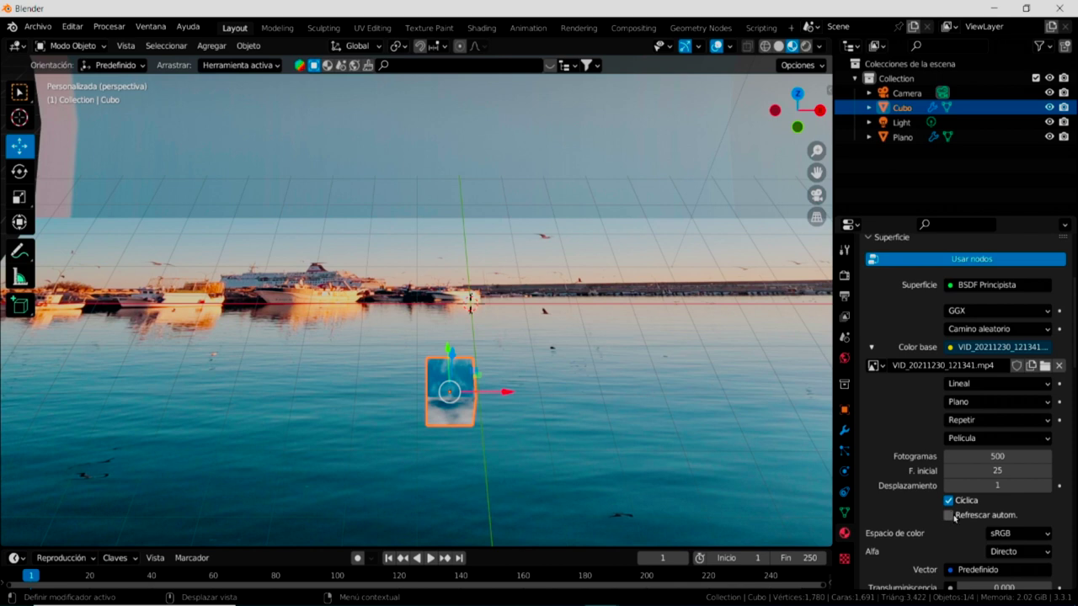
{"action": "left_click", "coordinate": [949, 515]}
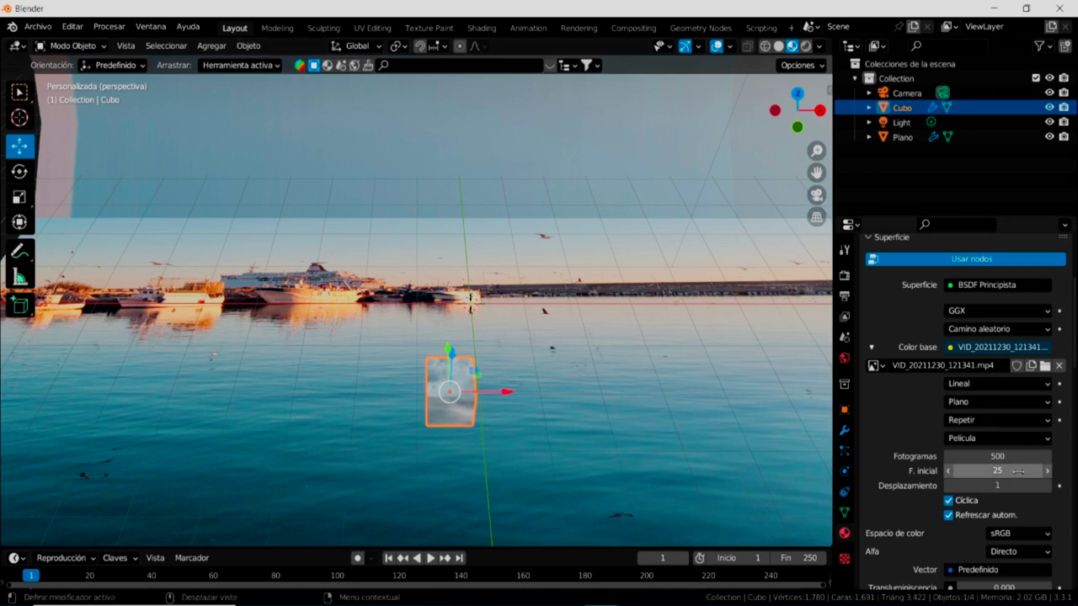
Play the animation and orbit around the cube to preview its video texture, then rewind to frame 1.
{"action": "left_click", "coordinate": [429, 558]}
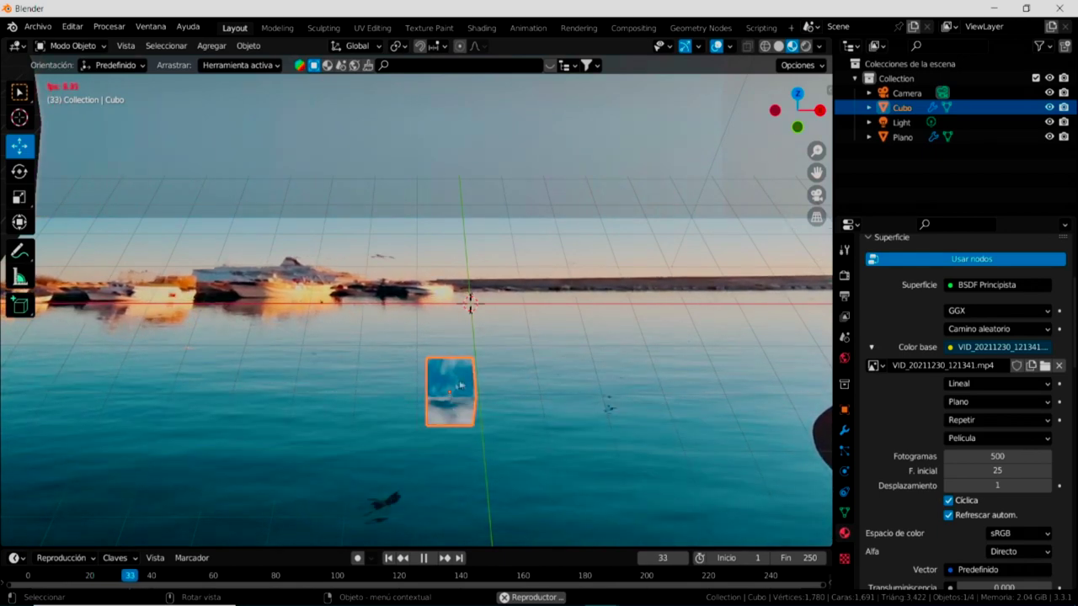
{"action": "scroll", "coordinate": [459, 389], "scroll_direction": "up", "scroll_amount": 1}
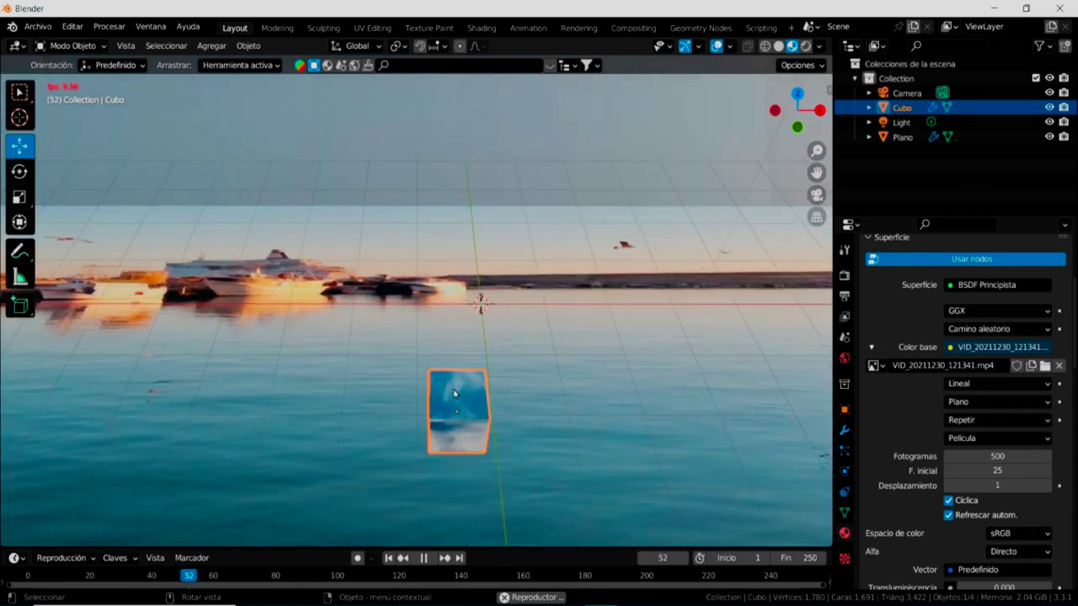
{"action": "middle_click_drag", "start_coordinate": [556, 451], "coordinate": [542, 400]}
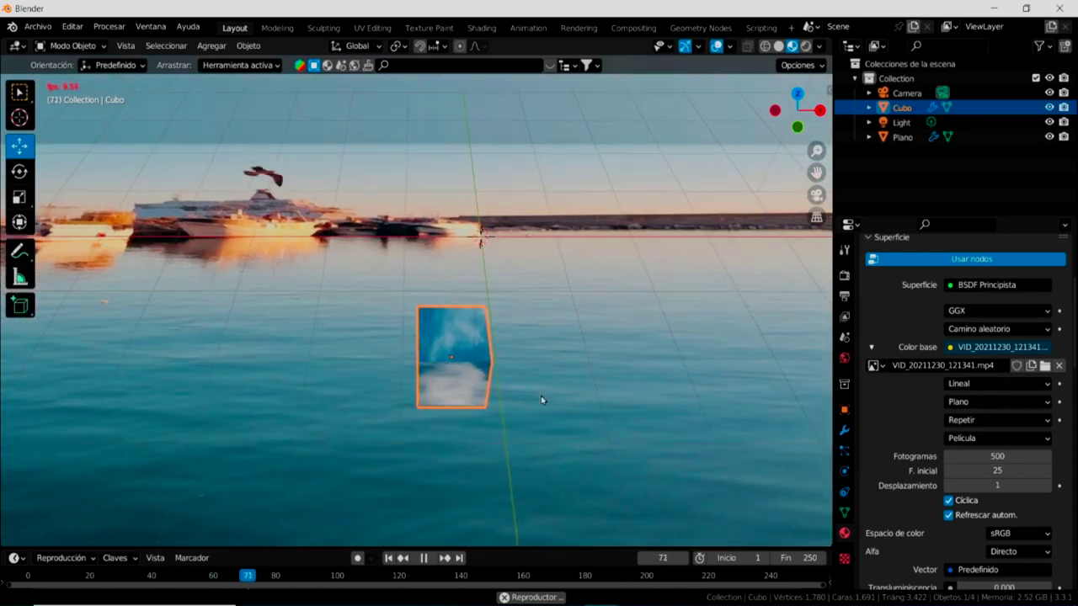
{"action": "scroll", "coordinate": [511, 393], "scroll_direction": "up", "scroll_amount": 2}
{"action": "mouse_move", "coordinate": [534, 424]}
{"action": "middle_mouse_down"}
{"action": "mouse_move", "coordinate": [435, 371]}
{"action": "mouse_move", "coordinate": [522, 417]}
{"action": "mouse_move", "coordinate": [656, 415]}
{"action": "mouse_move", "coordinate": [550, 373]}
{"action": "mouse_move", "coordinate": [545, 381]}
{"action": "mouse_move", "coordinate": [539, 363]}
{"action": "mouse_move", "coordinate": [548, 396]}
{"action": "mouse_move", "coordinate": [528, 403]}
{"action": "mouse_move", "coordinate": [545, 459]}
{"action": "middle_mouse_up"}
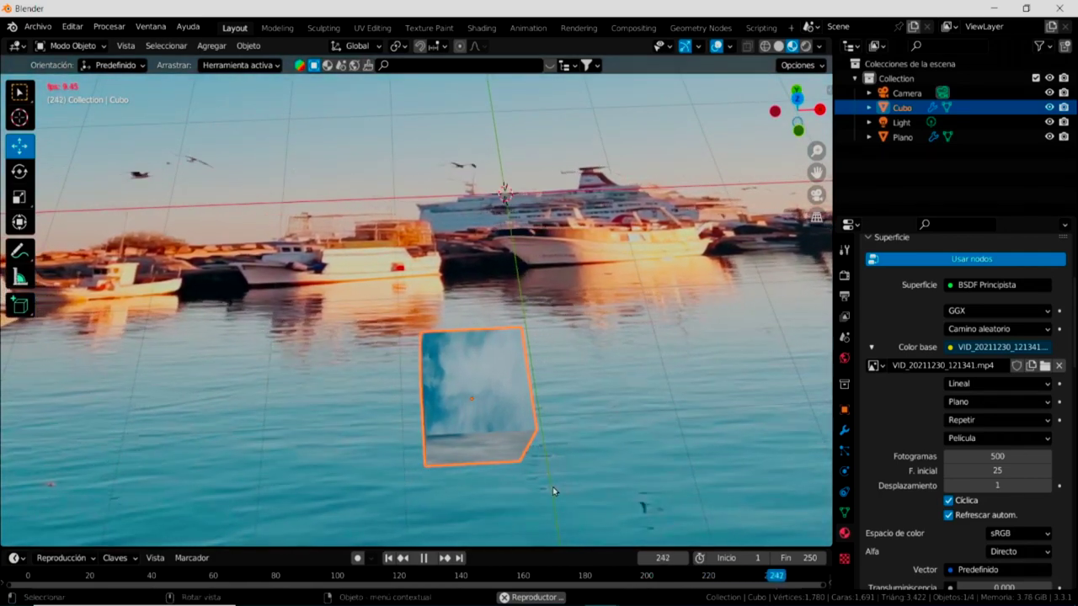
{"action": "middle_click_drag", "start_coordinate": [546, 477], "coordinate": [532, 474]}
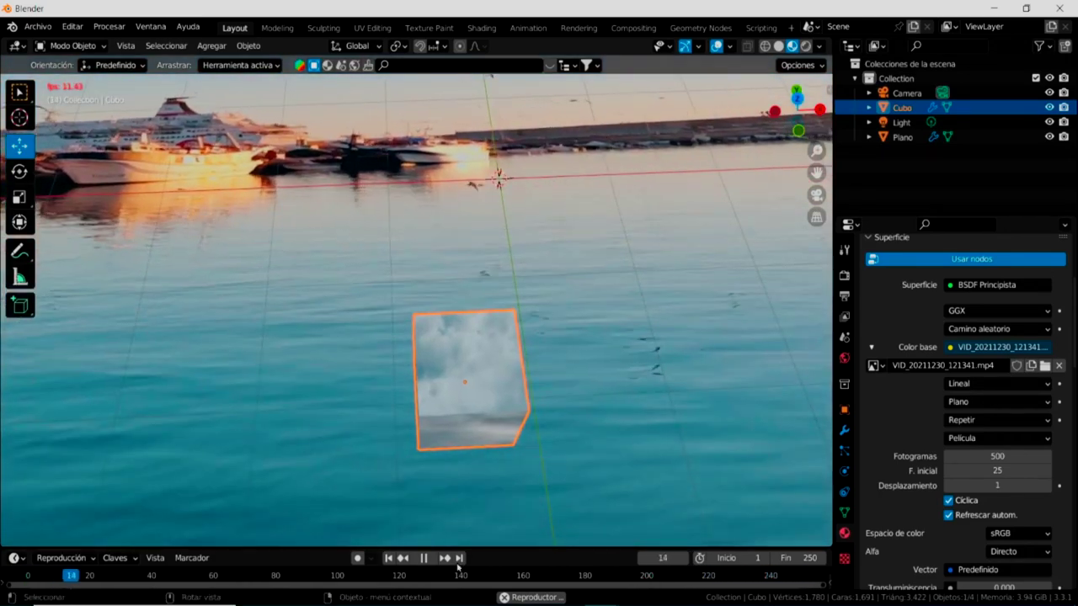
{"action": "left_click", "coordinate": [424, 558]}
{"action": "left_click", "coordinate": [388, 557]}
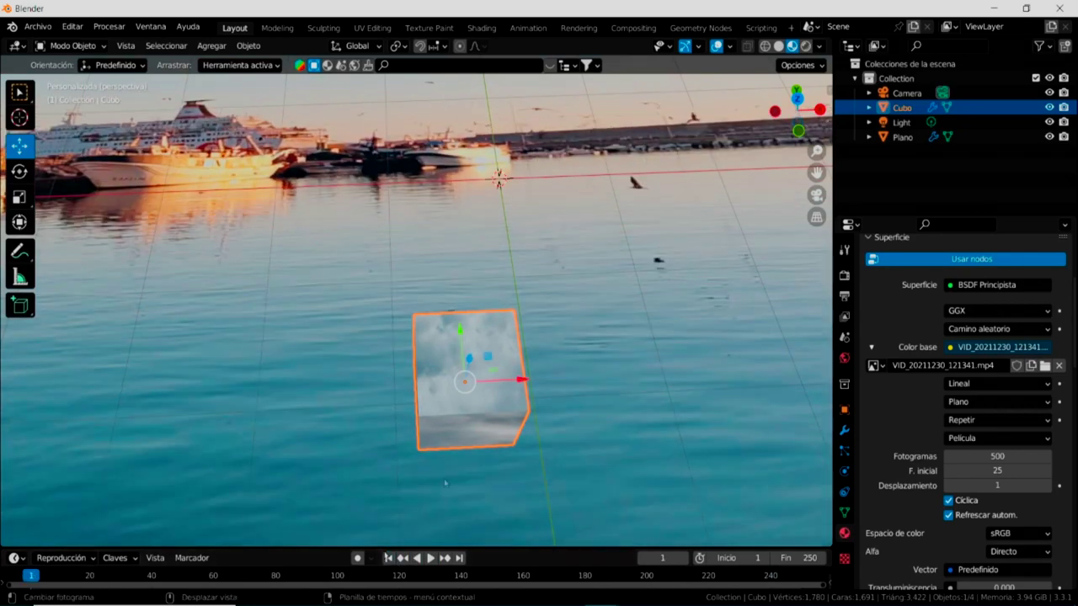
Deselect the cube and zoom out to view the whole harbor scene.
{"action": "scroll", "coordinate": [450, 439], "scroll_direction": "down", "scroll_amount": 2}
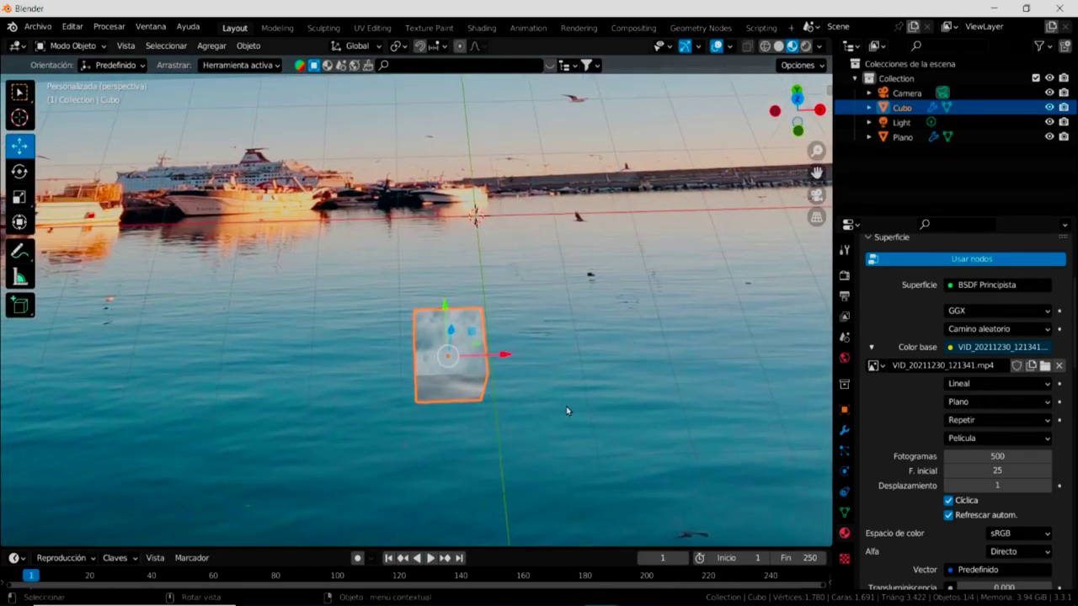
{"action": "scroll", "coordinate": [606, 312], "scroll_direction": "down", "scroll_amount": 2}
{"action": "scroll", "coordinate": [606, 311], "scroll_direction": "down", "scroll_amount": 2}
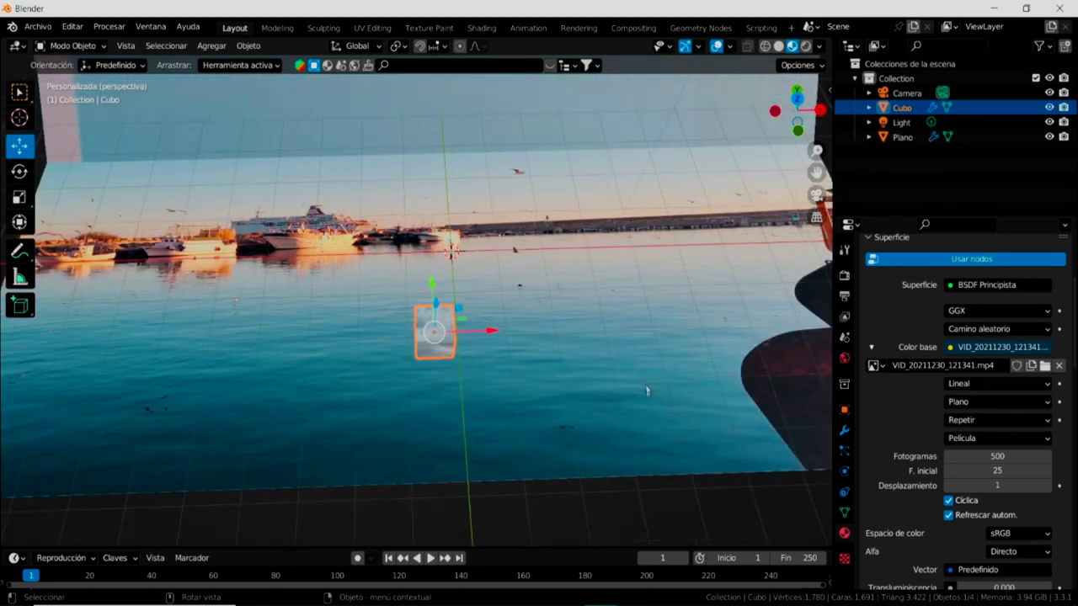
{"action": "left_click", "coordinate": [449, 387]}
{"action": "scroll", "coordinate": [437, 362], "scroll_direction": "up", "scroll_amount": 1}
{"action": "scroll", "coordinate": [425, 335], "scroll_direction": "up", "scroll_amount": 2}
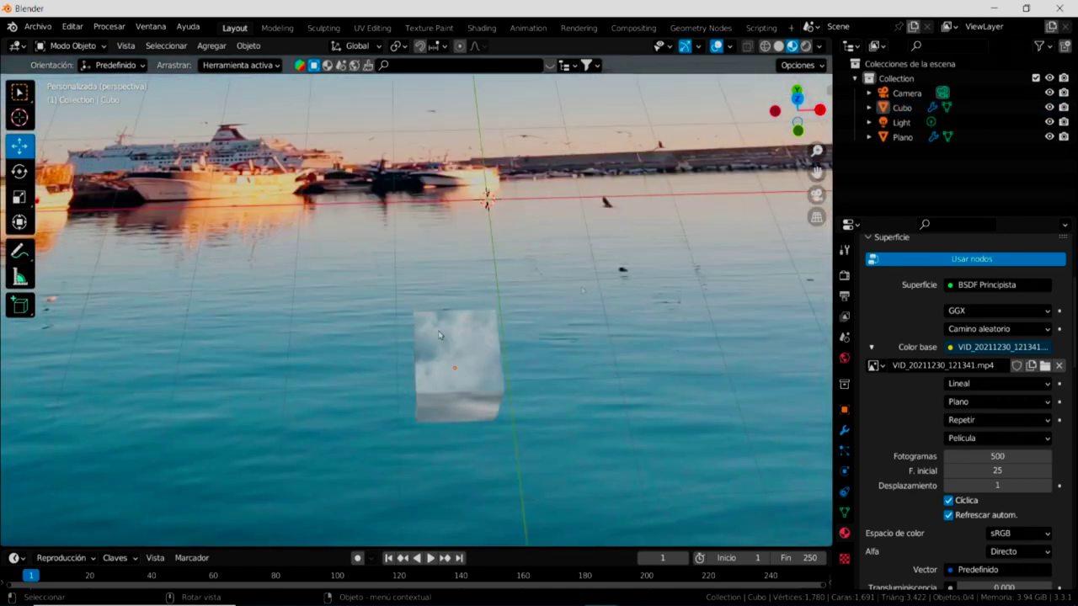
{"action": "scroll", "coordinate": [594, 464], "scroll_direction": "down", "scroll_amount": 3}
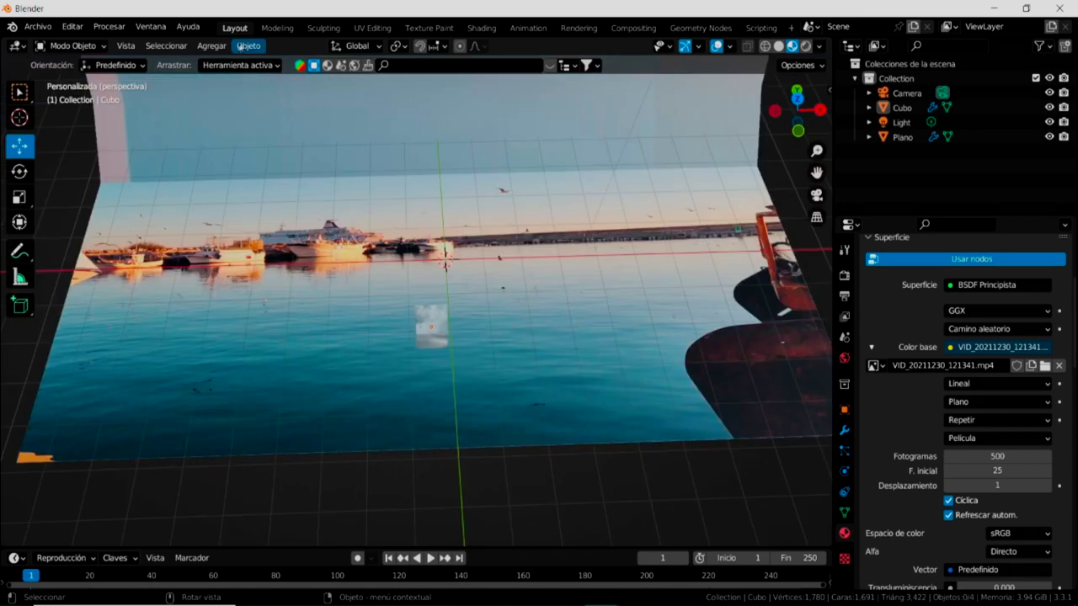
{"action": "scroll", "coordinate": [502, 413], "scroll_direction": "up", "scroll_amount": 3}
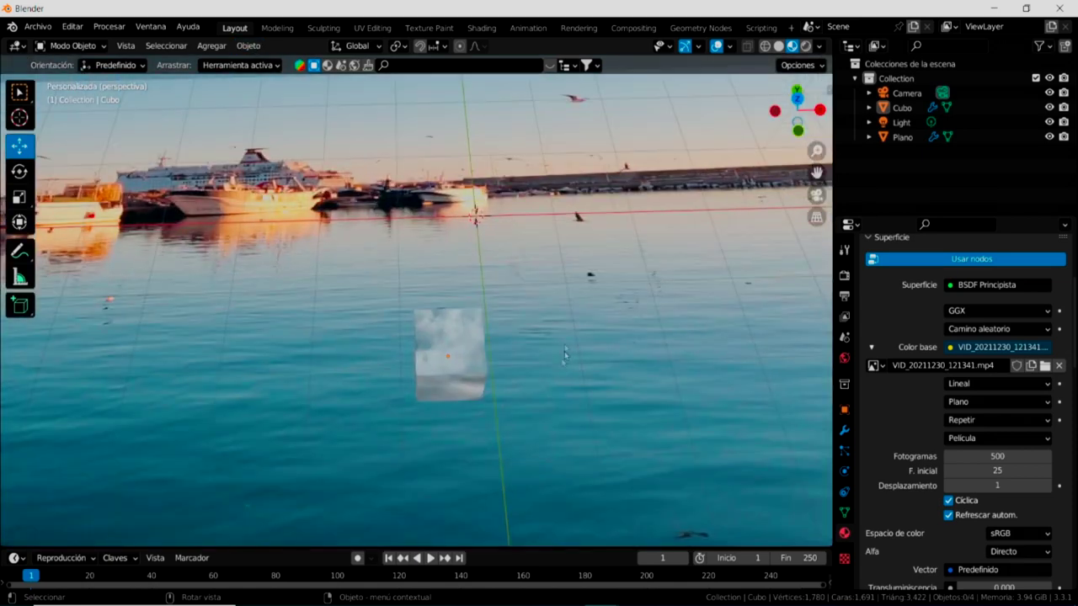
{"action": "left_click", "coordinate": [211, 45]}
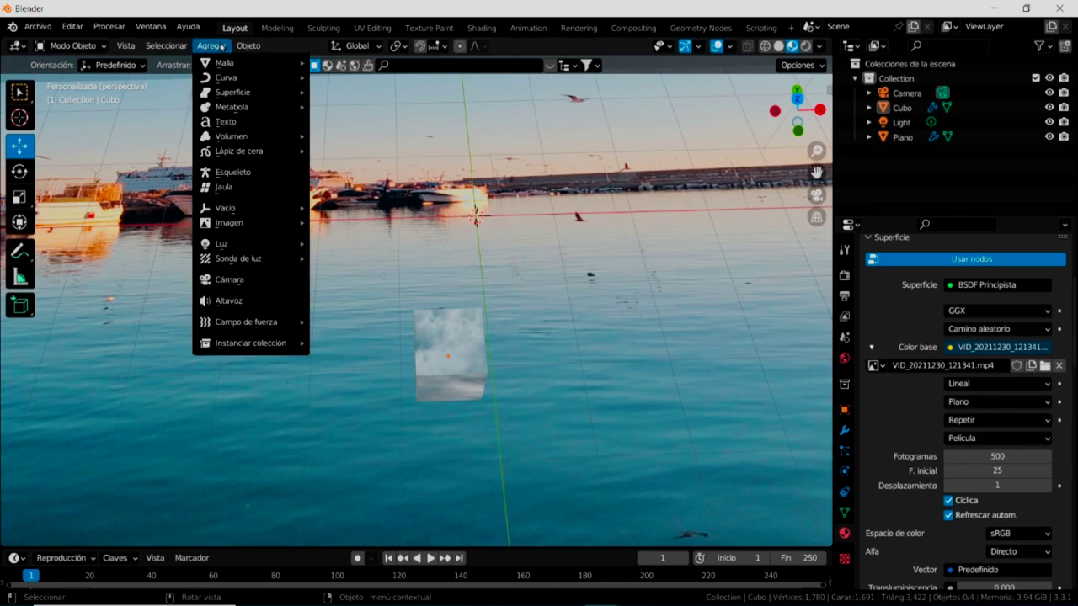
{"action": "mouse_move", "coordinate": [223, 63]}
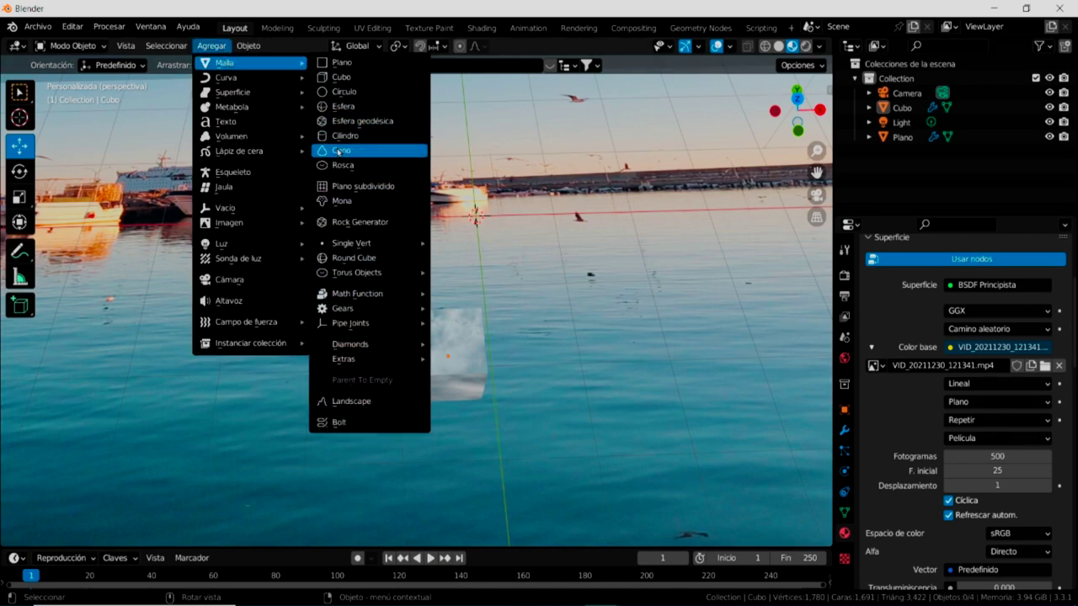
Add a torus (Rosca) and a cone (Cono), raising the cone 0.64 m on Z.
{"action": "left_click", "coordinate": [342, 165]}
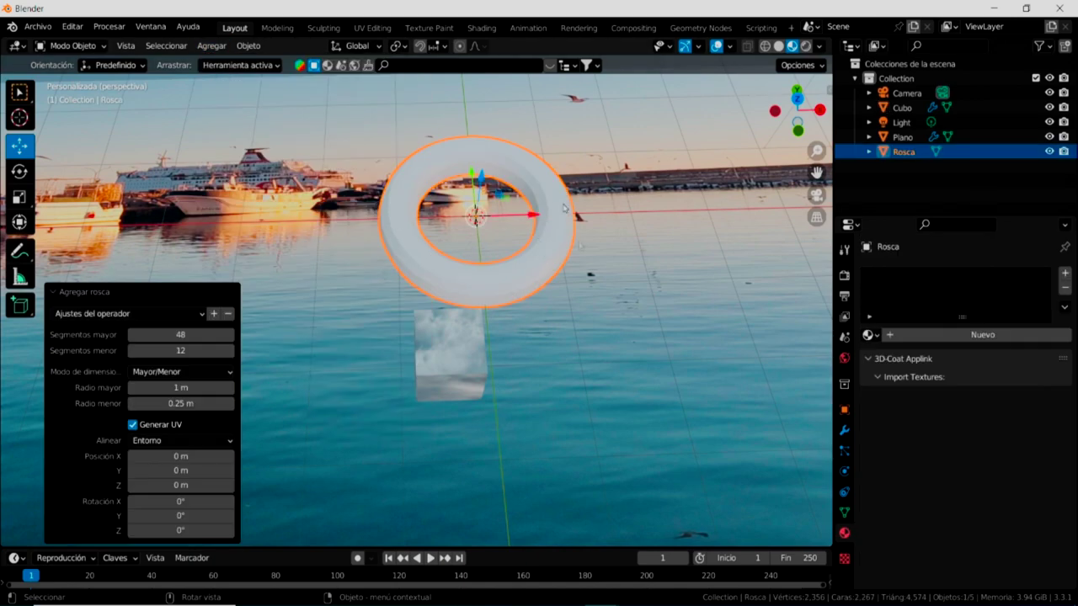
{"action": "left_click", "coordinate": [218, 47]}
{"action": "mouse_move", "coordinate": [224, 62]}
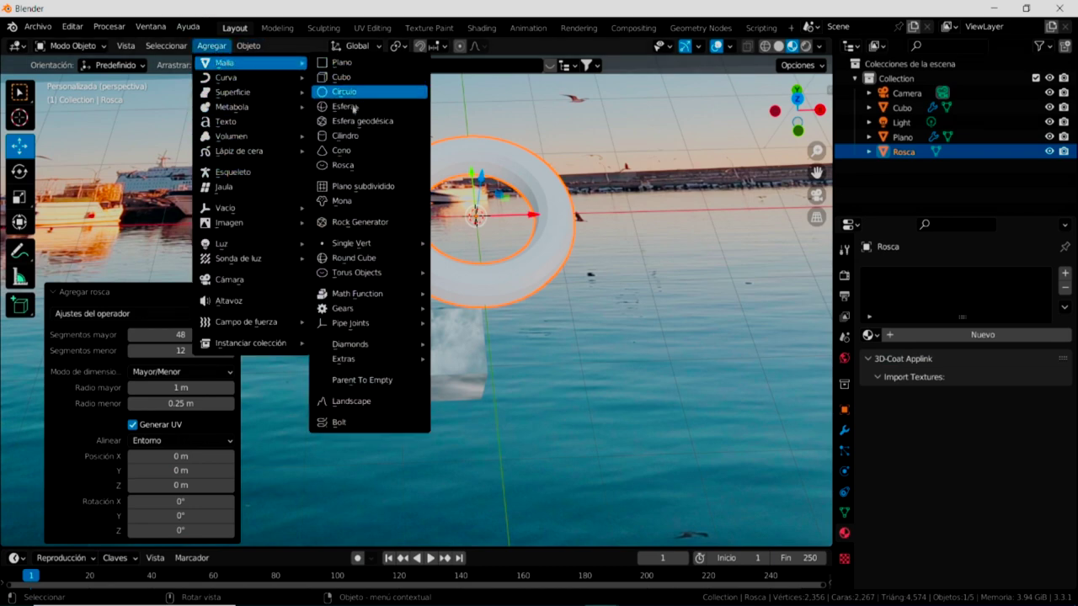
{"action": "left_click", "coordinate": [341, 152]}
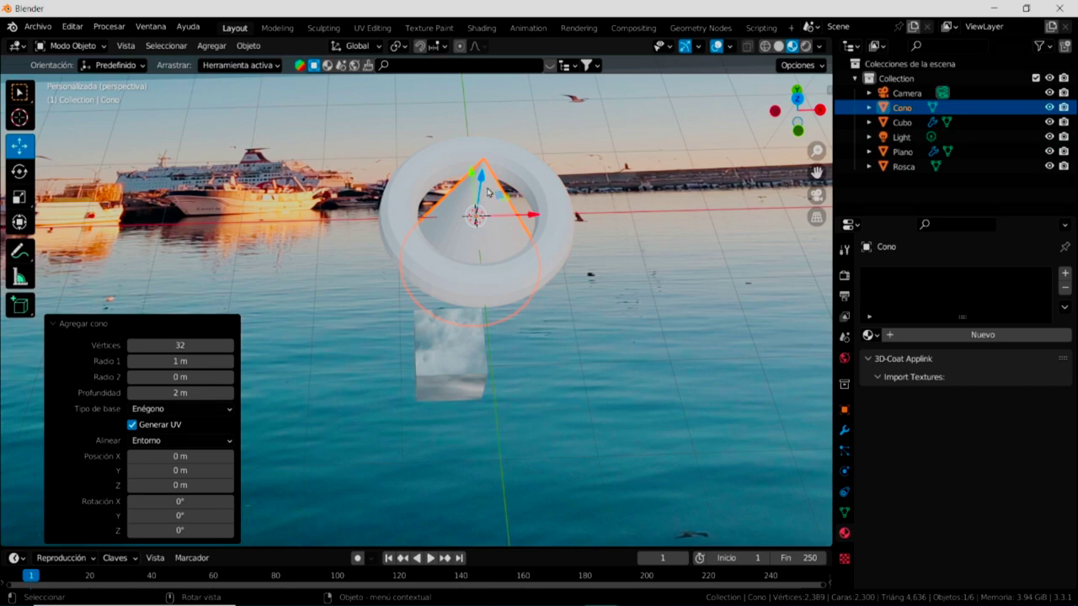
{"action": "left_click_drag", "start_coordinate": [481, 184], "coordinate": [486, 136]}
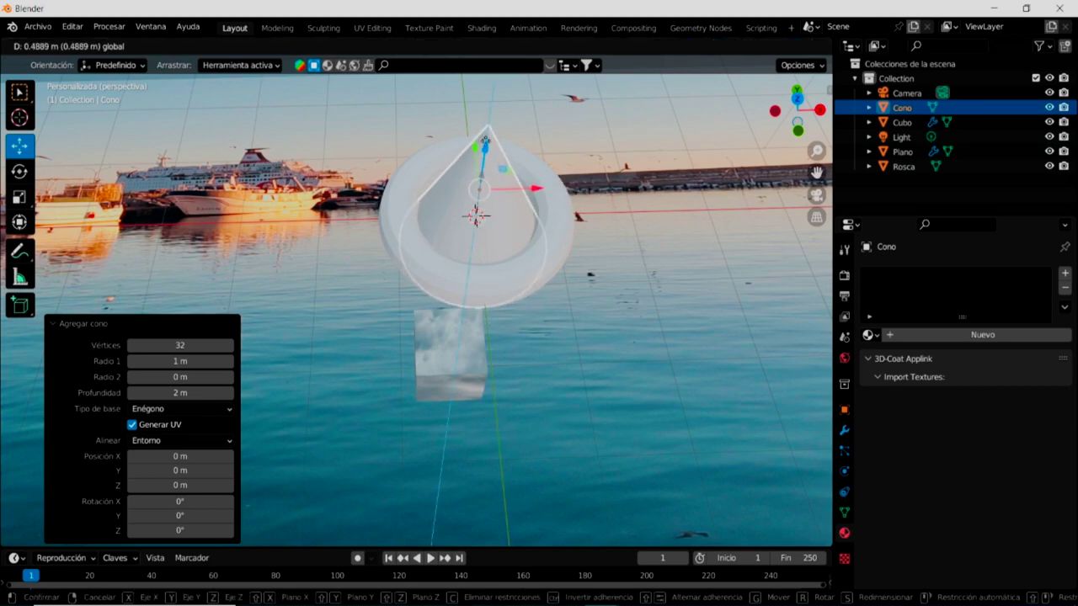
{"action": "middle_click_drag", "start_coordinate": [486, 136], "coordinate": [538, 173]}
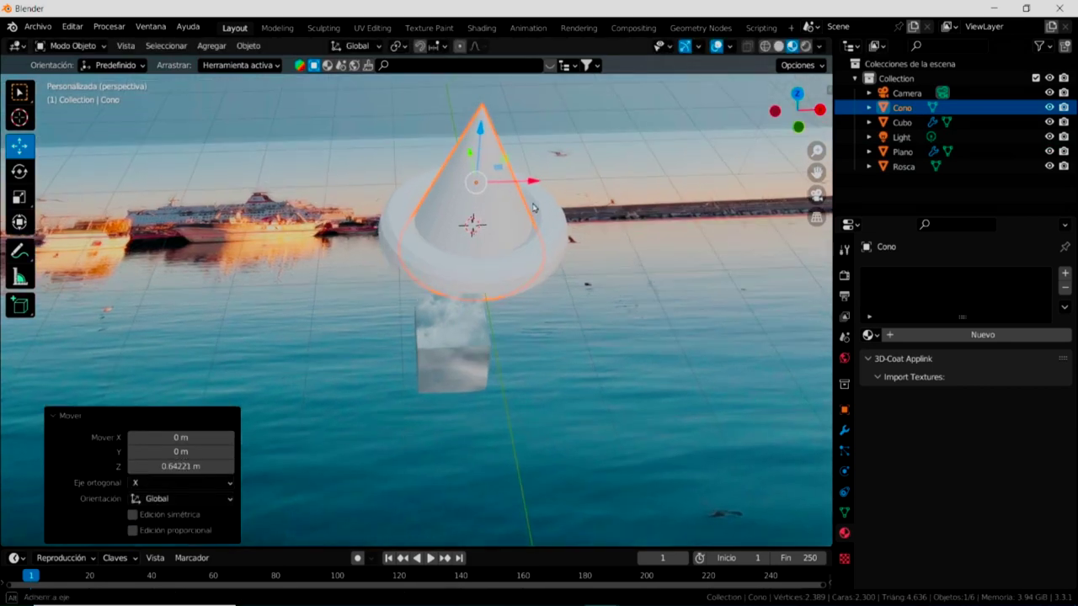
{"action": "left_click", "coordinate": [19, 196]}
Flatten the cone to Z scale 0.709 and lower it onto the torus.
{"action": "mouse_move", "coordinate": [469, 139]}
{"action": "left_mouse_down"}
{"action": "mouse_move", "coordinate": [471, 168]}
{"action": "mouse_move", "coordinate": [543, 145]}
{"action": "left_mouse_up"}
{"action": "left_click_drag", "start_coordinate": [469, 137], "coordinate": [469, 153]}
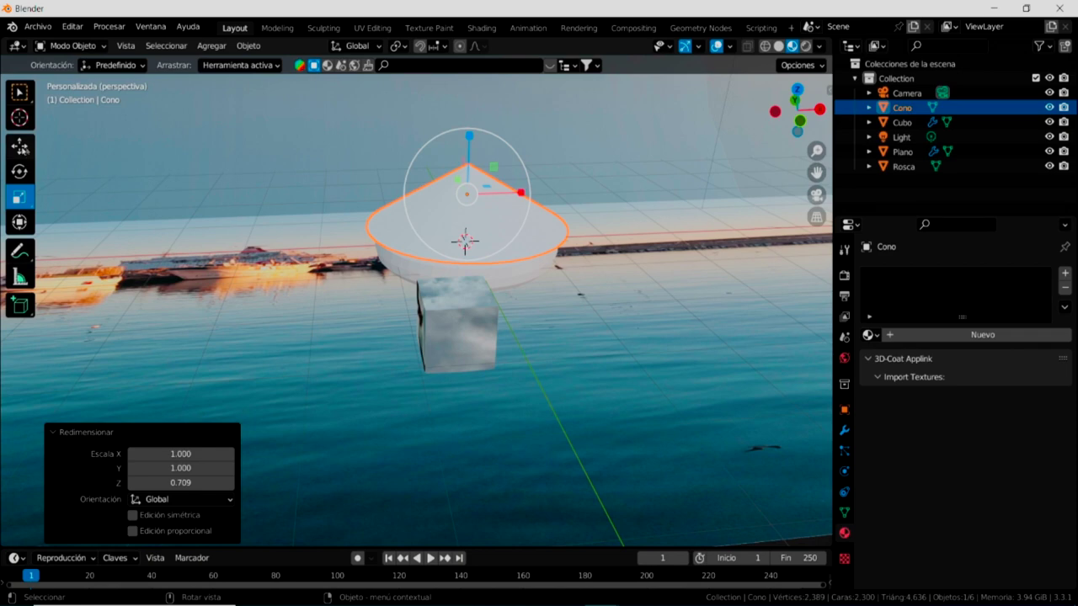
{"action": "left_click", "coordinate": [20, 147]}
{"action": "left_click_drag", "start_coordinate": [469, 136], "coordinate": [463, 150]}
{"action": "mouse_move", "coordinate": [463, 151]}
{"action": "middle_mouse_down"}
{"action": "mouse_move", "coordinate": [309, 218]}
{"action": "mouse_move", "coordinate": [495, 242]}
{"action": "middle_mouse_up"}
{"action": "scroll", "coordinate": [498, 251], "scroll_direction": "down", "scroll_amount": 1}
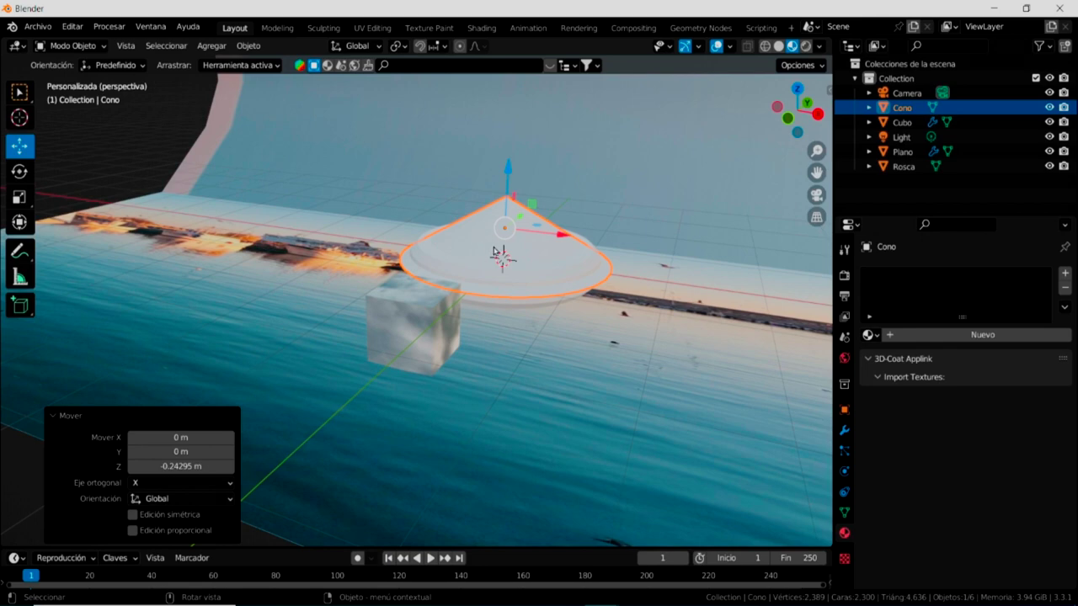
{"action": "middle_click_drag", "start_coordinate": [495, 253], "coordinate": [491, 262]}
{"action": "scroll", "coordinate": [490, 264], "scroll_direction": "up", "scroll_amount": 1}
Select Rosca then Cono and join them into a single Cono object.
{"action": "left_click", "coordinate": [19, 91]}
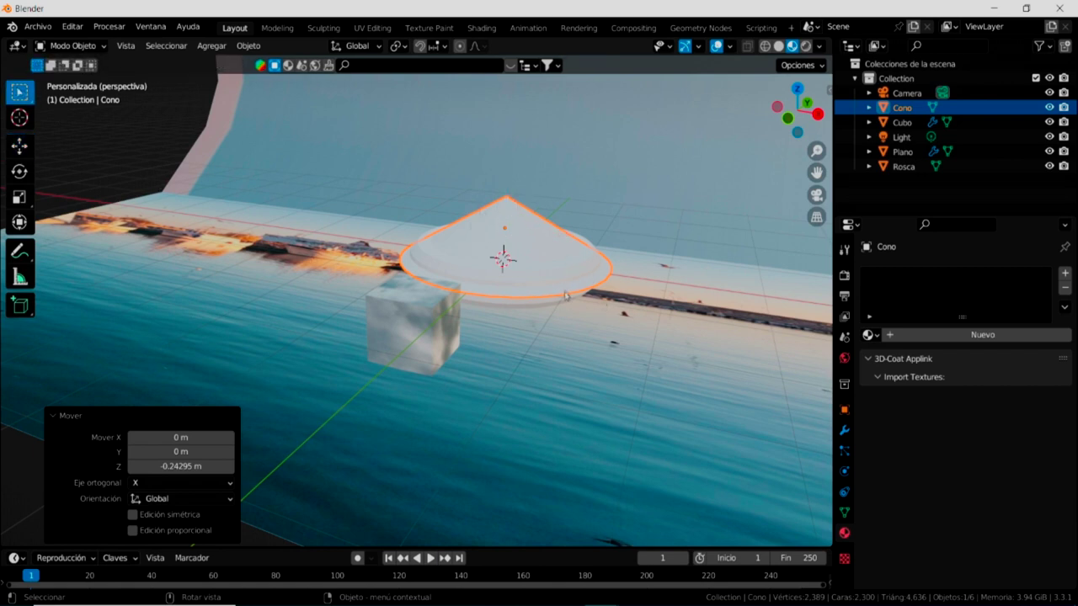
{"action": "left_click", "coordinate": [524, 299], "text": "shift"}
{"action": "left_click", "coordinate": [523, 302], "text": "shift"}
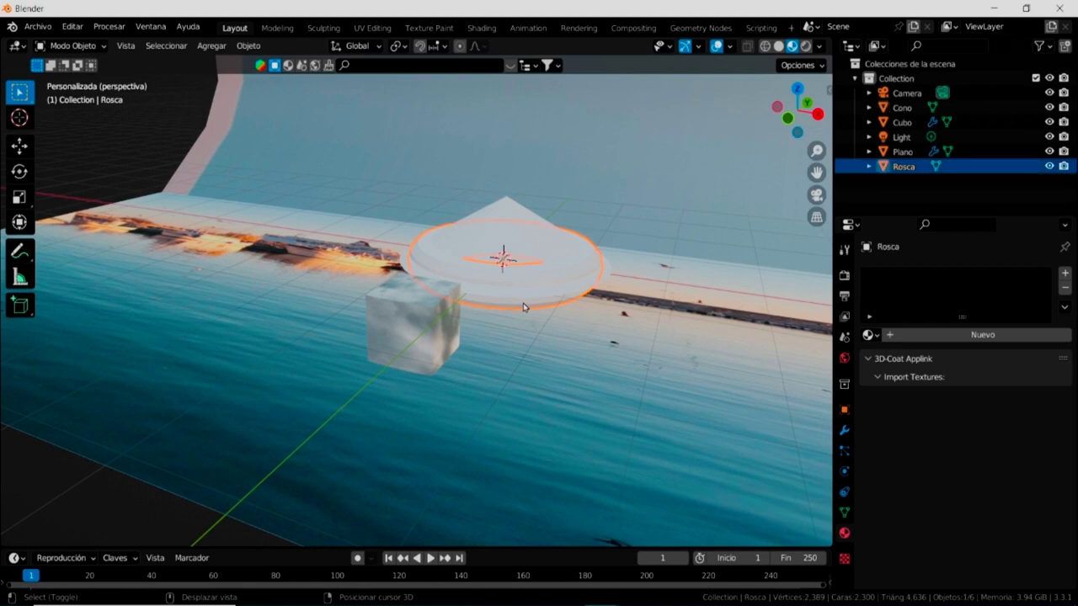
{"action": "left_click", "coordinate": [509, 210], "text": "shift"}
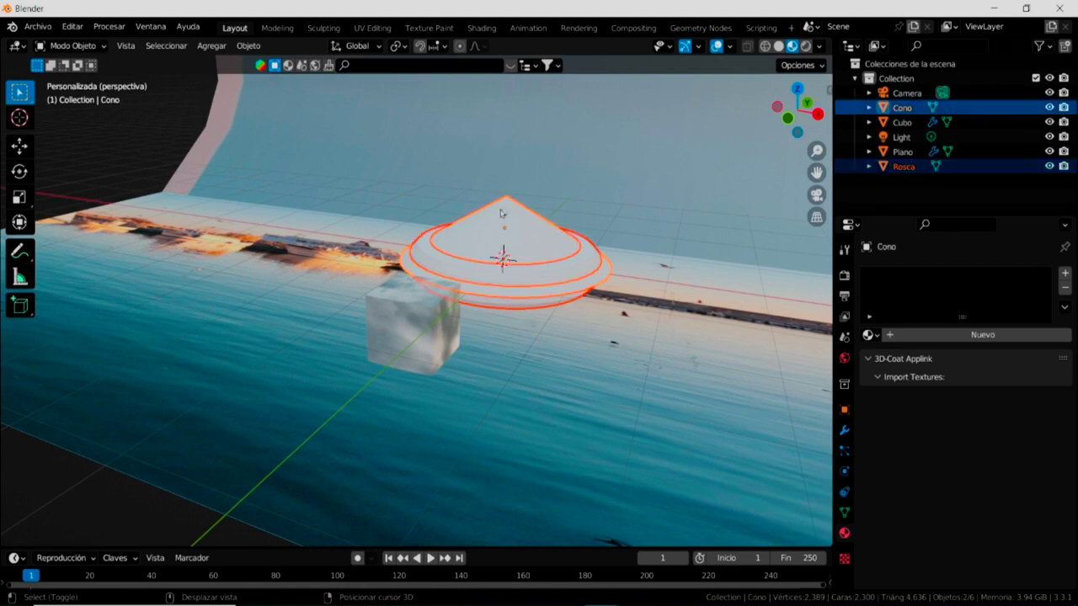
{"action": "right_click", "coordinate": [496, 238]}
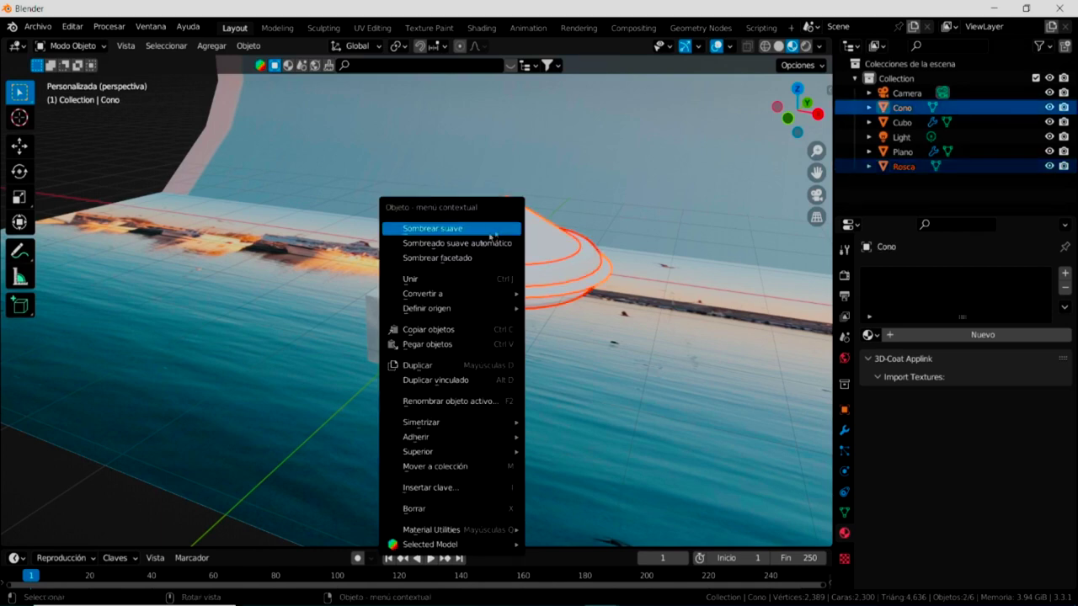
{"action": "left_click", "coordinate": [431, 286]}
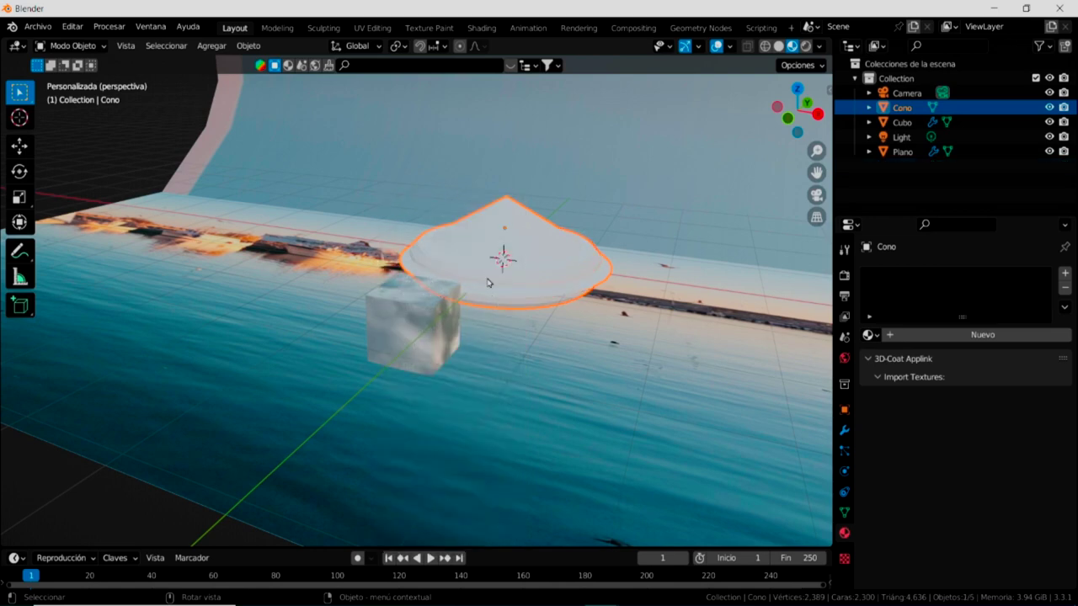
{"action": "mouse_move", "coordinate": [481, 340]}
{"action": "middle_mouse_down"}
{"action": "mouse_move", "coordinate": [514, 354]}
{"action": "mouse_move", "coordinate": [507, 345]}
{"action": "middle_mouse_up"}
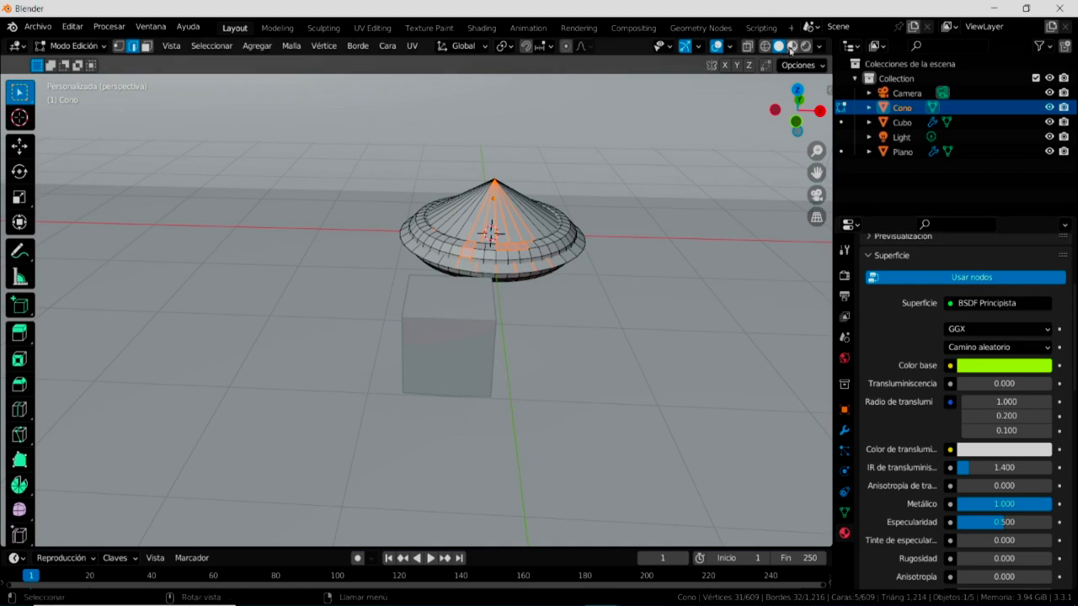
Switch to material preview, return to Object Mode, and smooth-shade the green cone.
{"action": "left_click", "coordinate": [791, 47]}
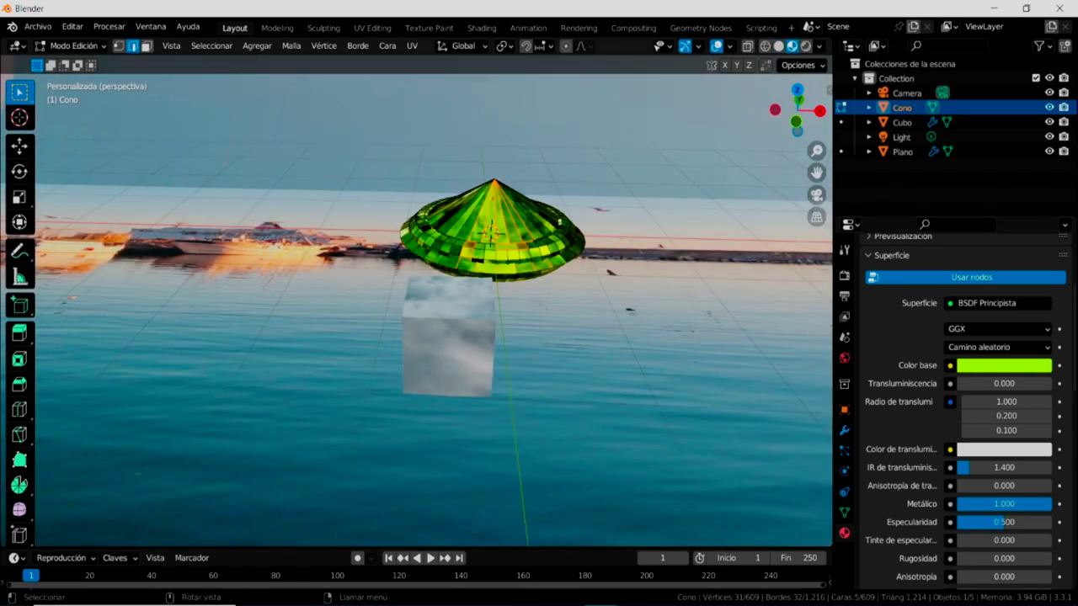
{"action": "left_click", "coordinate": [62, 47]}
{"action": "left_click", "coordinate": [69, 64]}
{"action": "right_click", "coordinate": [497, 206]}
{"action": "left_click", "coordinate": [495, 202]}
Make the timeline area taller and dismiss the smooth shading panel.
{"action": "mouse_move", "coordinate": [491, 237]}
{"action": "middle_mouse_down"}
{"action": "mouse_move", "coordinate": [480, 246]}
{"action": "mouse_move", "coordinate": [481, 232]}
{"action": "mouse_move", "coordinate": [515, 250]}
{"action": "middle_mouse_up"}
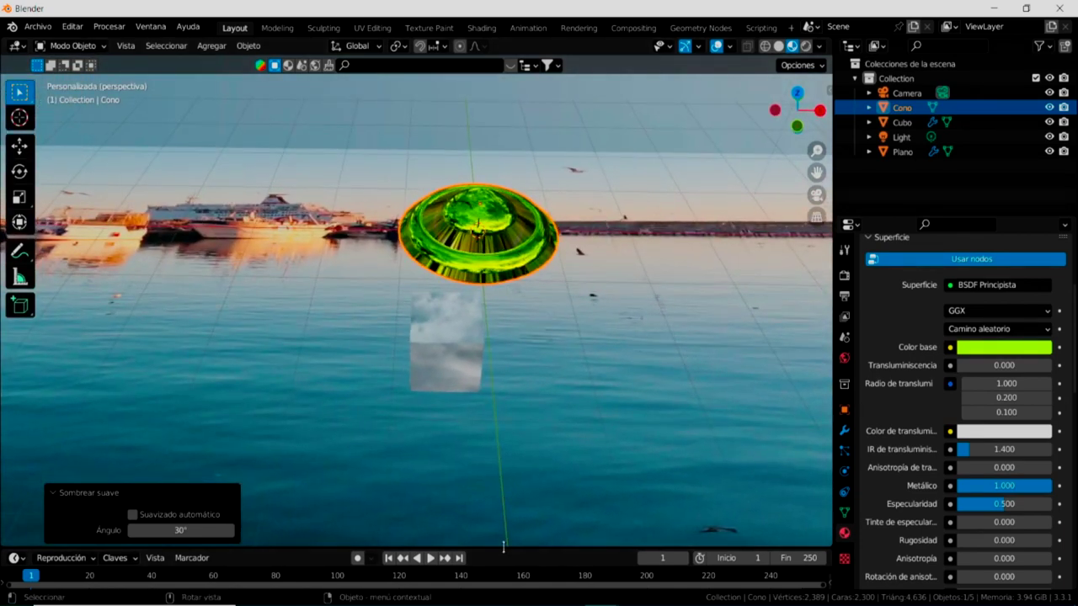
{"action": "left_click_drag", "start_coordinate": [503, 547], "coordinate": [504, 480]}
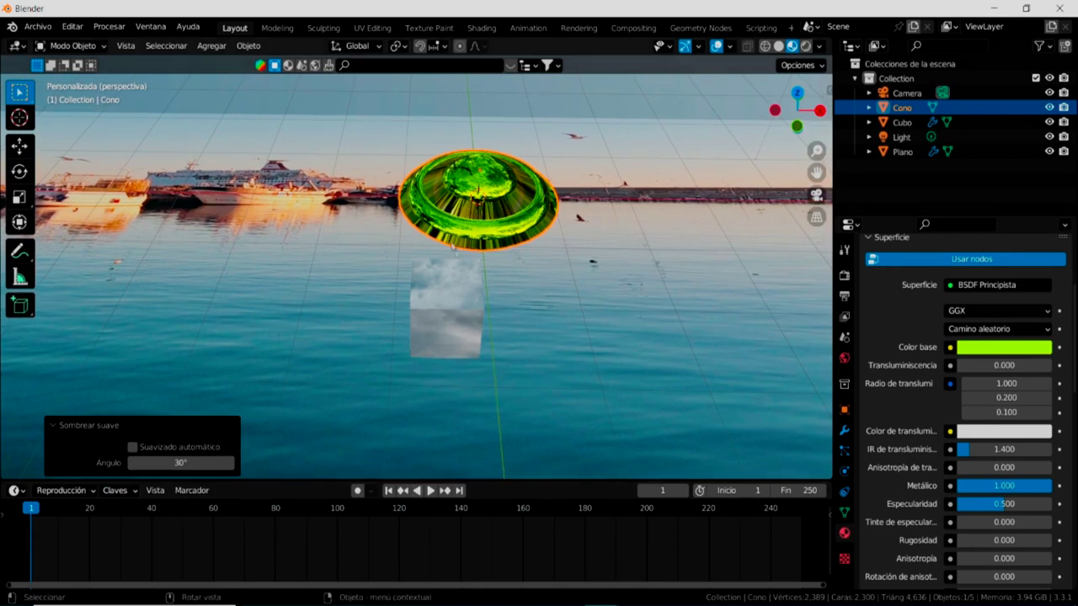
{"action": "left_click", "coordinate": [486, 176]}
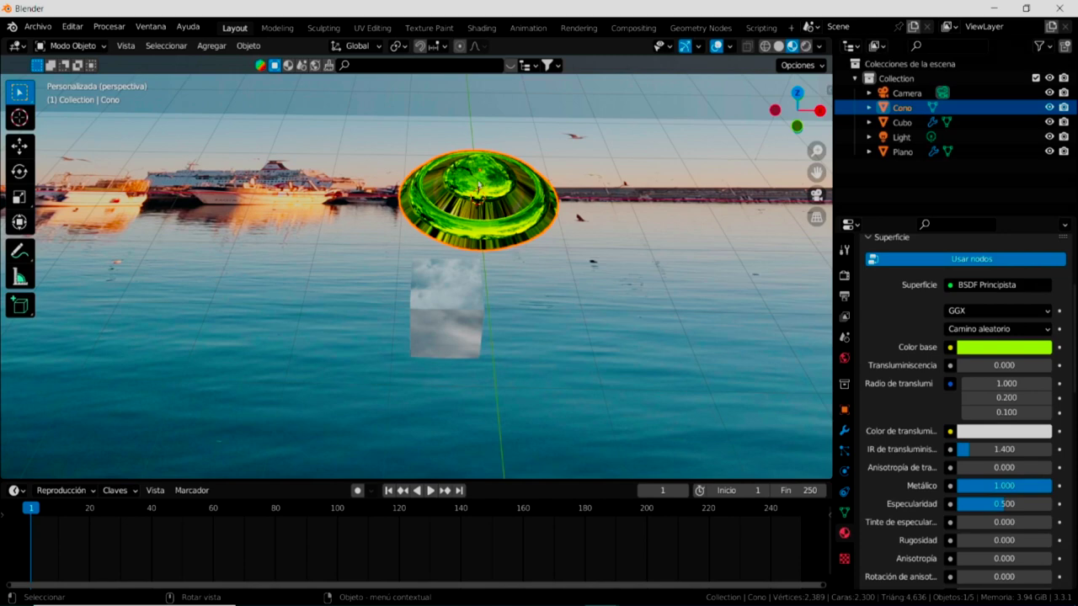
Lower the green cone about 12.8 m along Z with the Move tool.
{"action": "left_click", "coordinate": [19, 145]}
{"action": "middle_click_drag", "start_coordinate": [411, 238], "coordinate": [455, 166]}
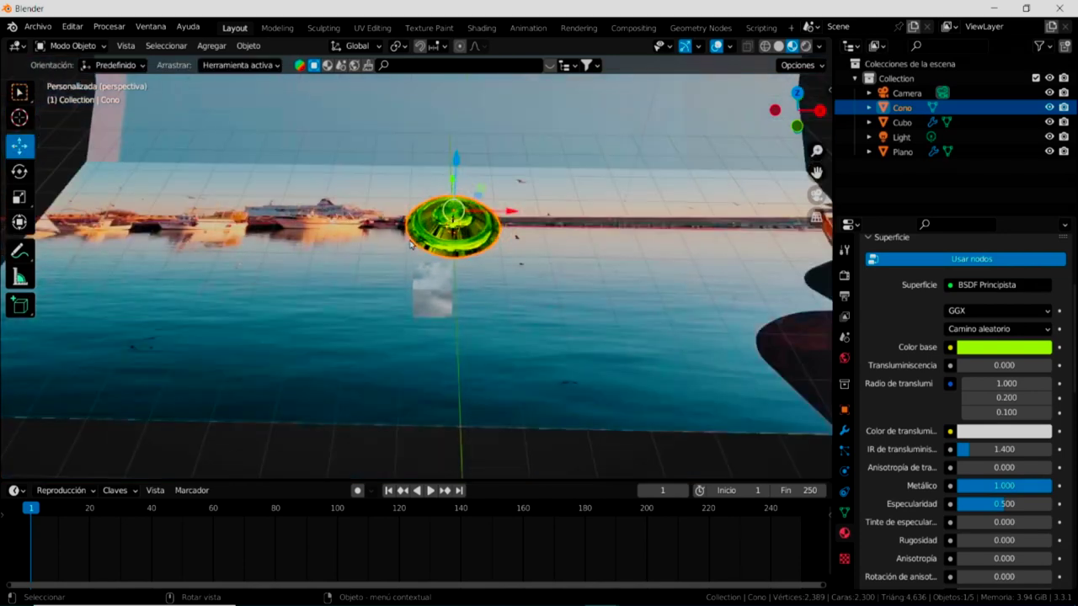
{"action": "left_click_drag", "start_coordinate": [455, 166], "coordinate": [465, 460]}
{"action": "scroll", "coordinate": [474, 357], "scroll_direction": "up", "scroll_amount": 3}
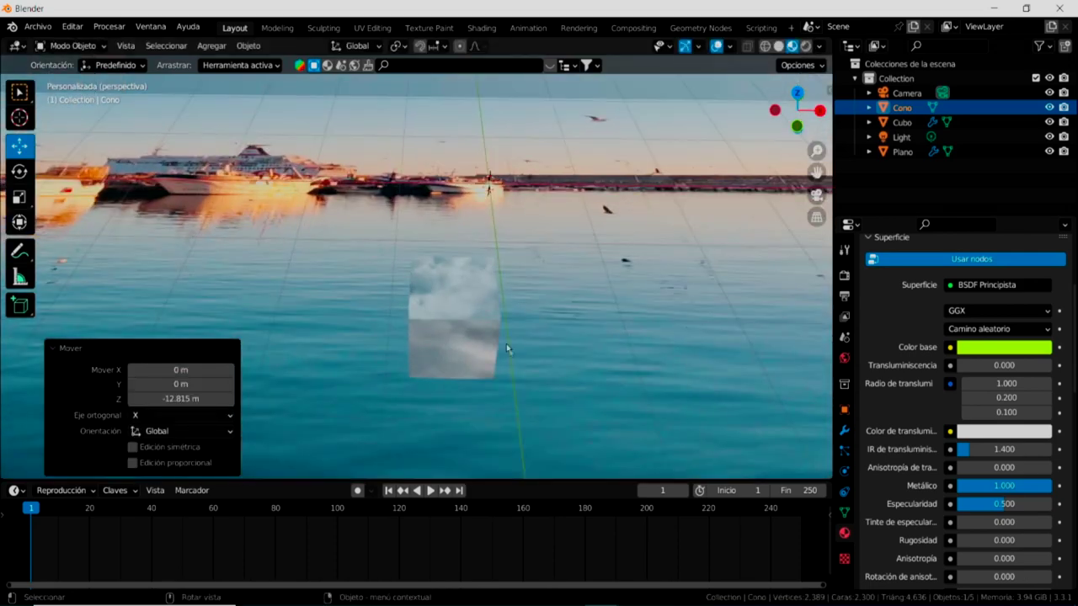
{"action": "middle_click_drag", "start_coordinate": [497, 352], "coordinate": [515, 346]}
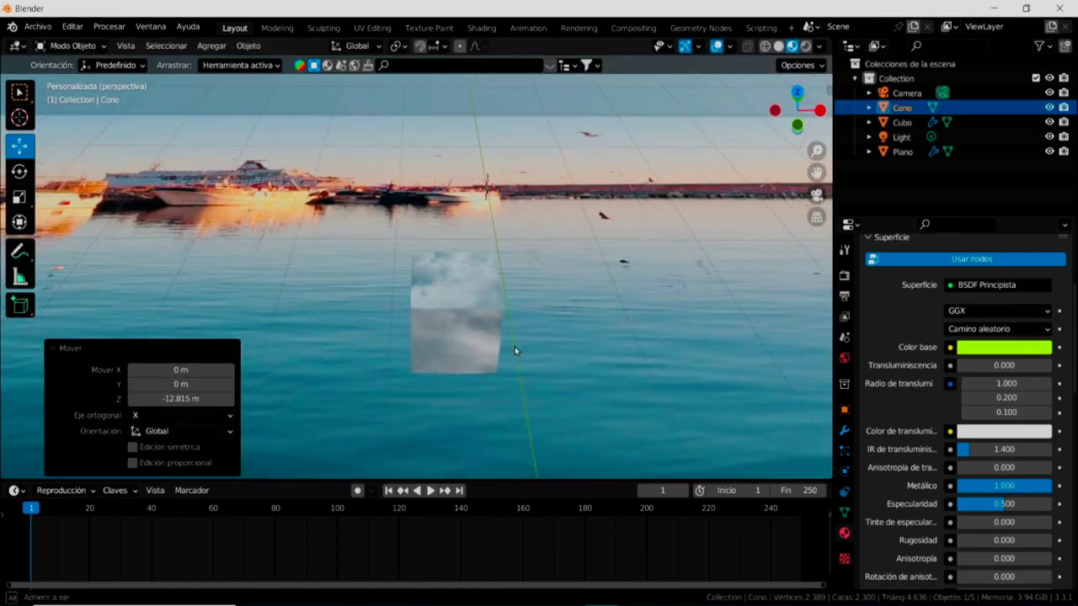
Key the cube at frame 1 using the Location, Rotation & Scale keying set.
{"action": "left_click", "coordinate": [461, 299]}
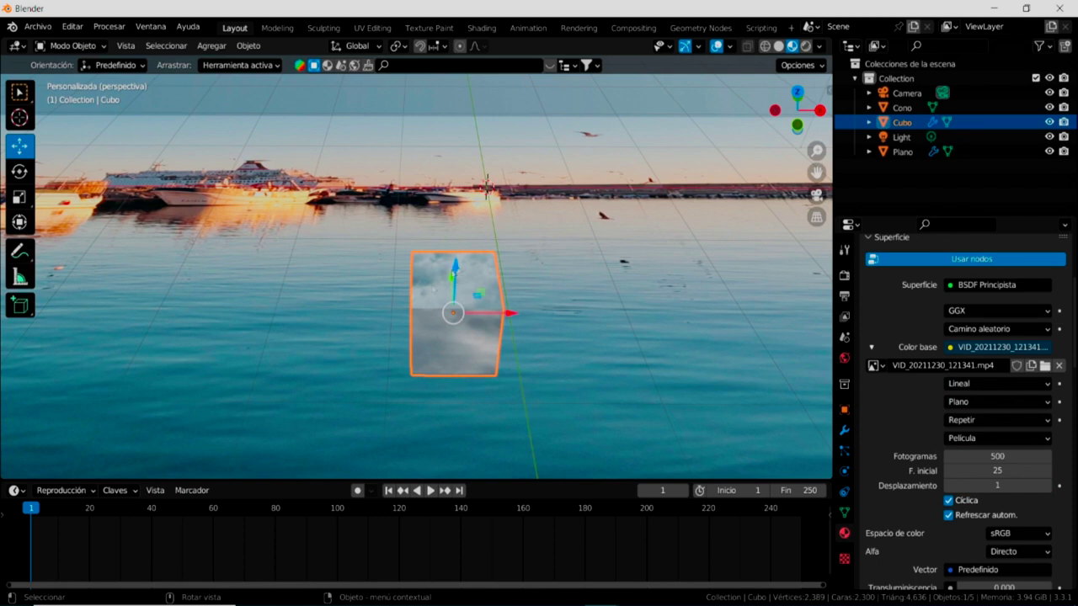
{"action": "left_click", "coordinate": [113, 490]}
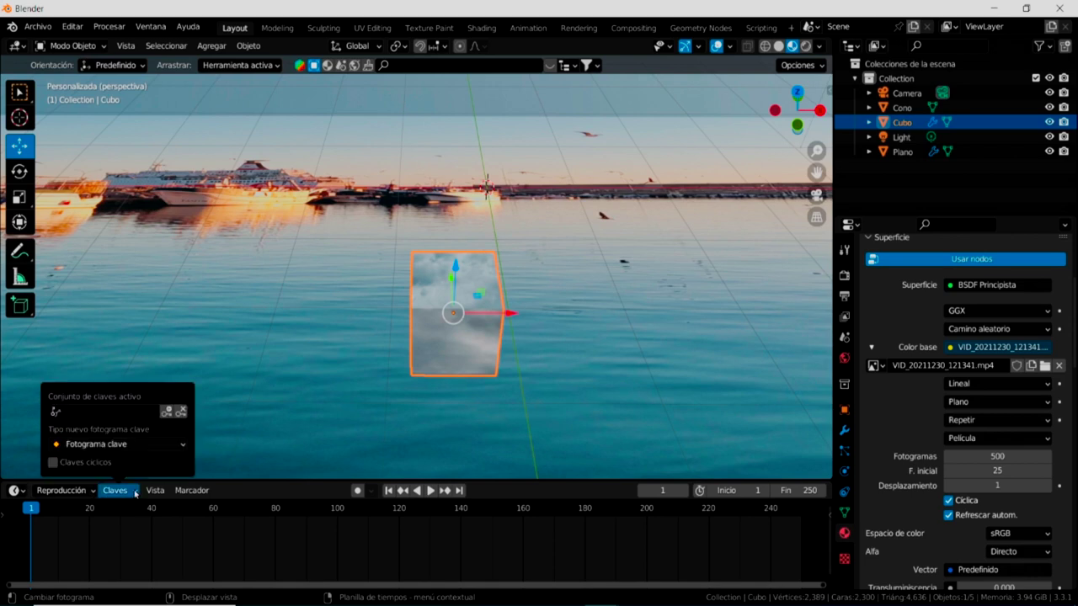
{"action": "left_click", "coordinate": [55, 411]}
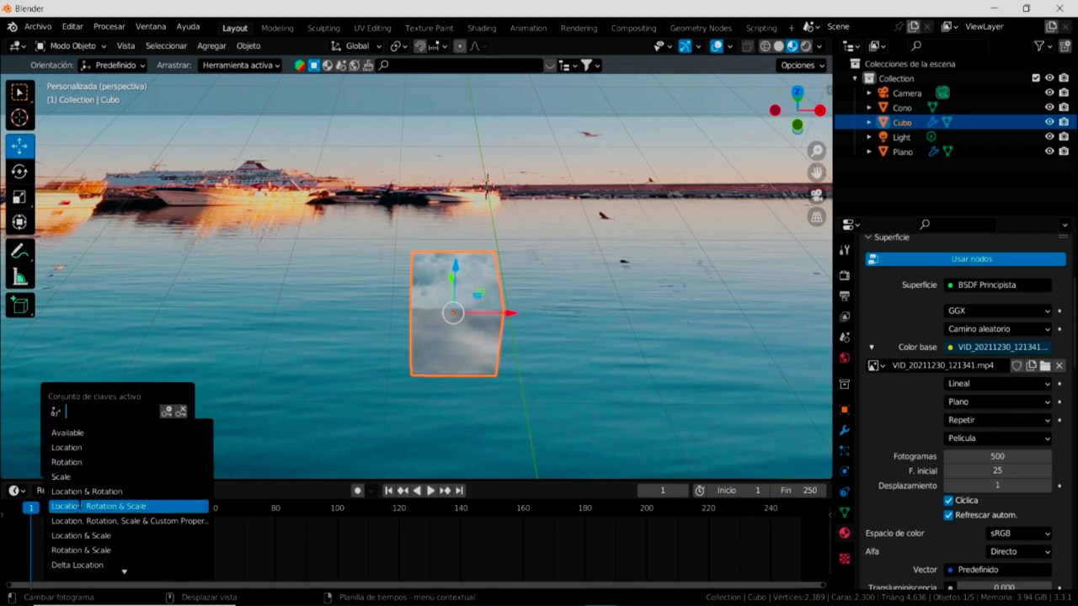
{"action": "left_click", "coordinate": [88, 505]}
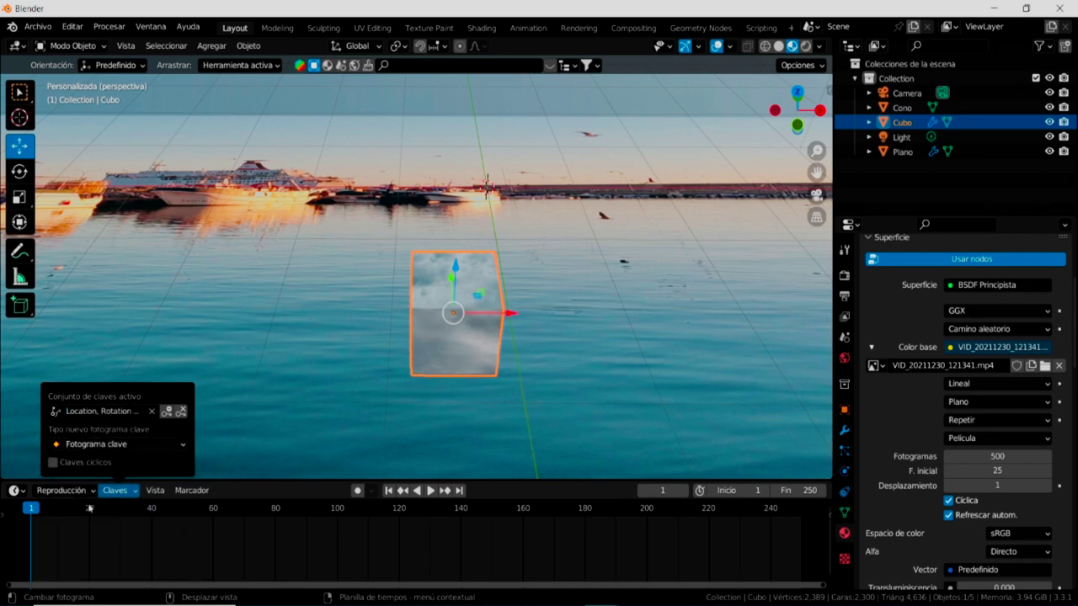
{"action": "left_click", "coordinate": [135, 491]}
{"action": "left_click", "coordinate": [166, 412]}
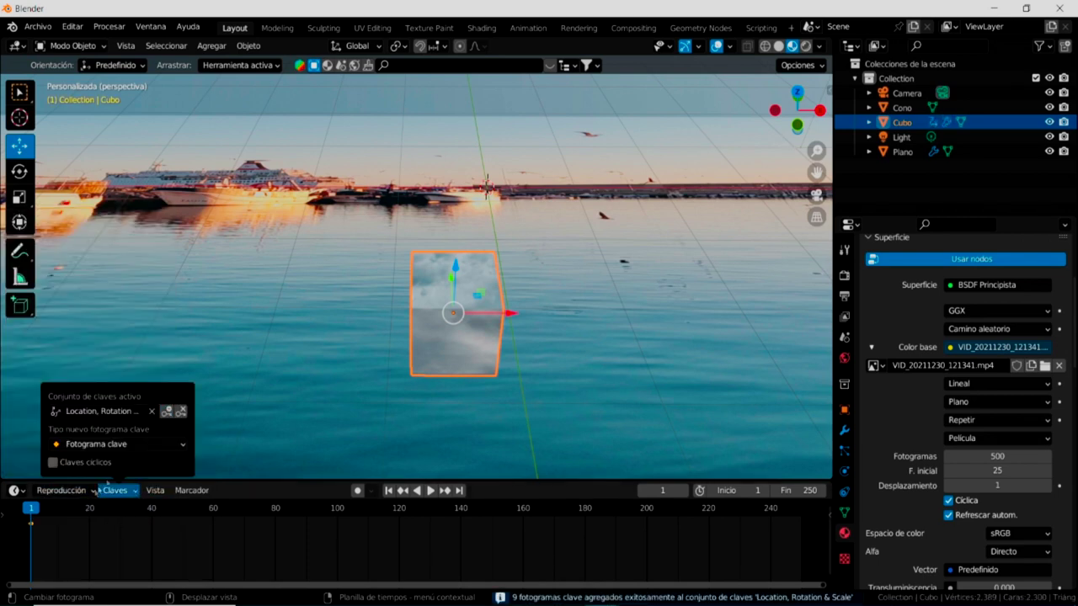
Raise the cube slightly and keyframe it at frame 54.
{"action": "key", "text": "space"}
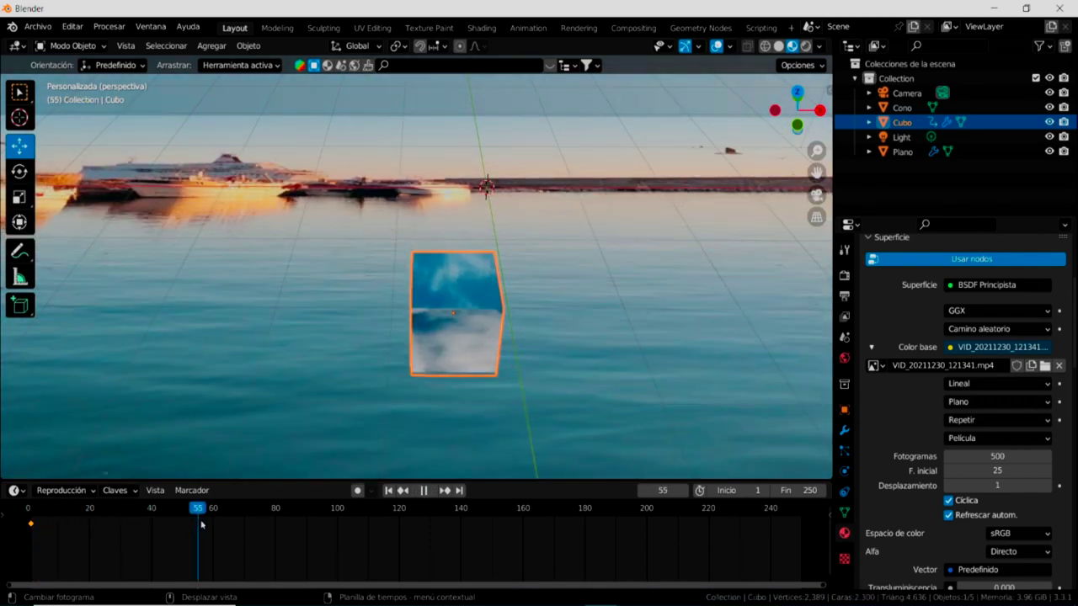
{"action": "key", "text": "space"}
{"action": "left_click_drag", "start_coordinate": [455, 269], "coordinate": [466, 259]}
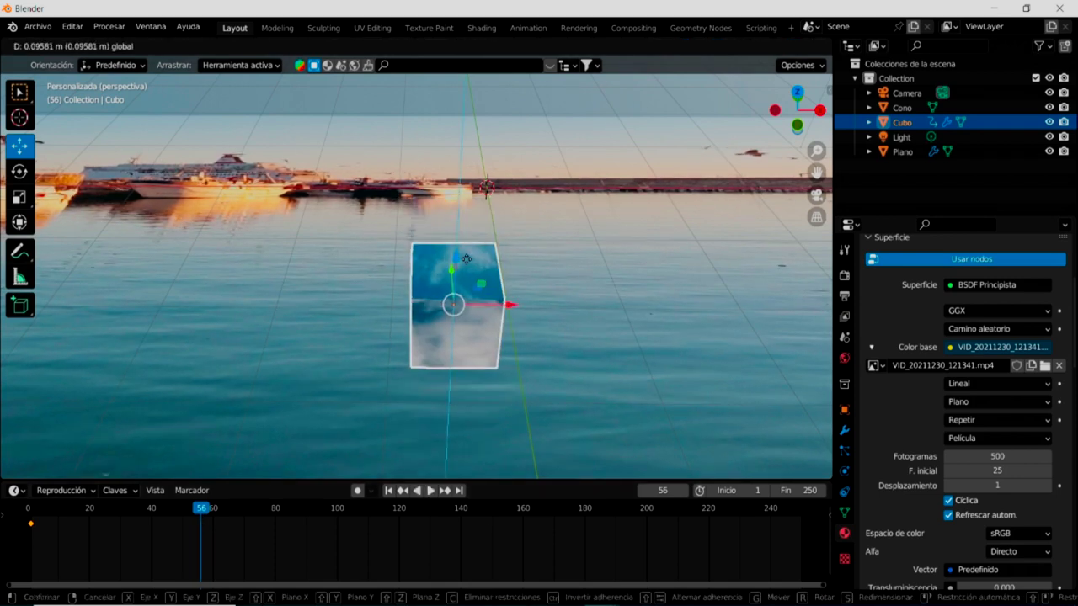
{"action": "left_click_drag", "start_coordinate": [466, 259], "coordinate": [462, 248]}
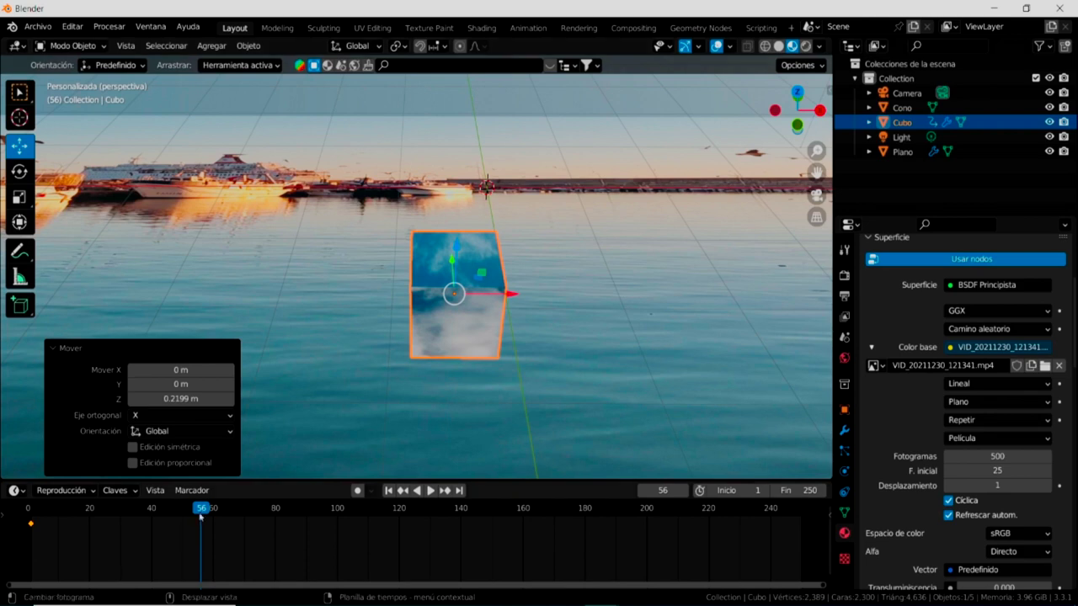
{"action": "left_click_drag", "start_coordinate": [200, 516], "coordinate": [195, 515]}
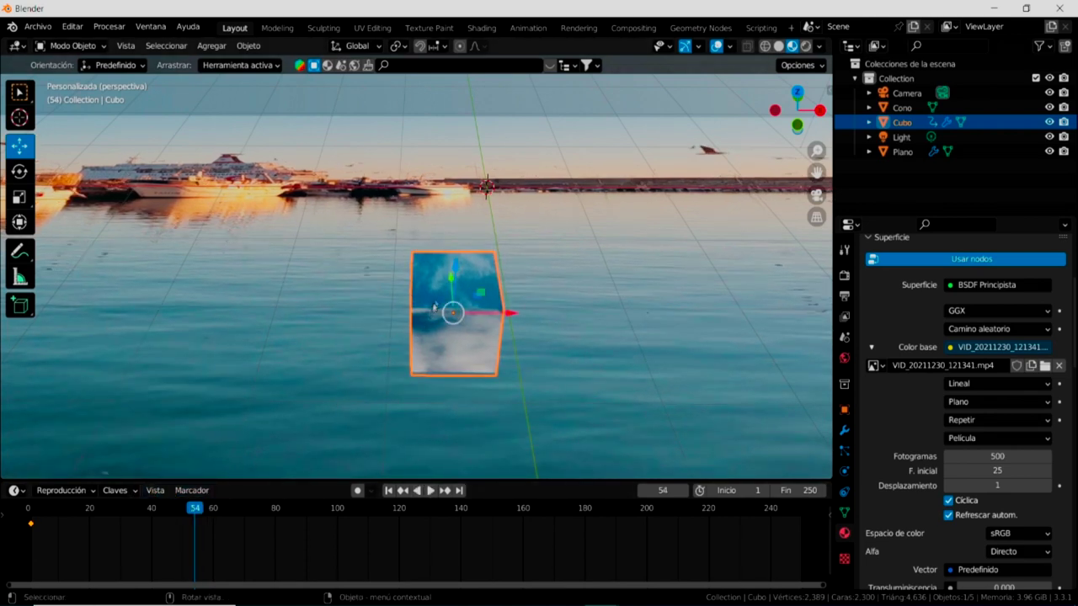
{"action": "left_click_drag", "start_coordinate": [452, 271], "coordinate": [454, 257]}
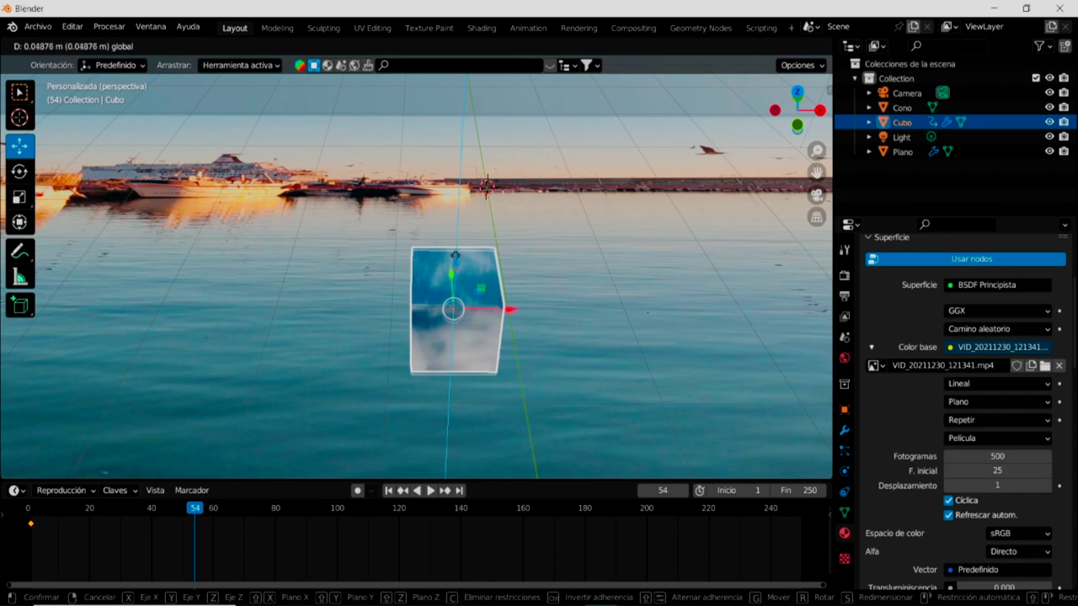
{"action": "left_click", "coordinate": [128, 491]}
{"action": "left_click", "coordinate": [166, 411]}
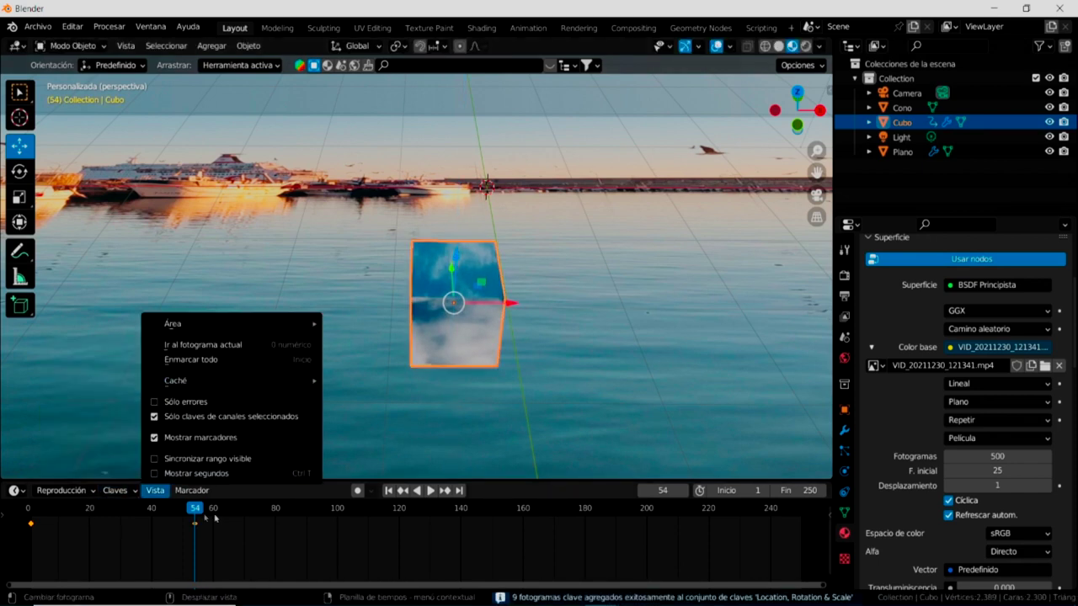
Sink the cube into the water and keyframe it at frame 60.
{"action": "key", "text": "space"}
{"action": "key", "text": "space"}
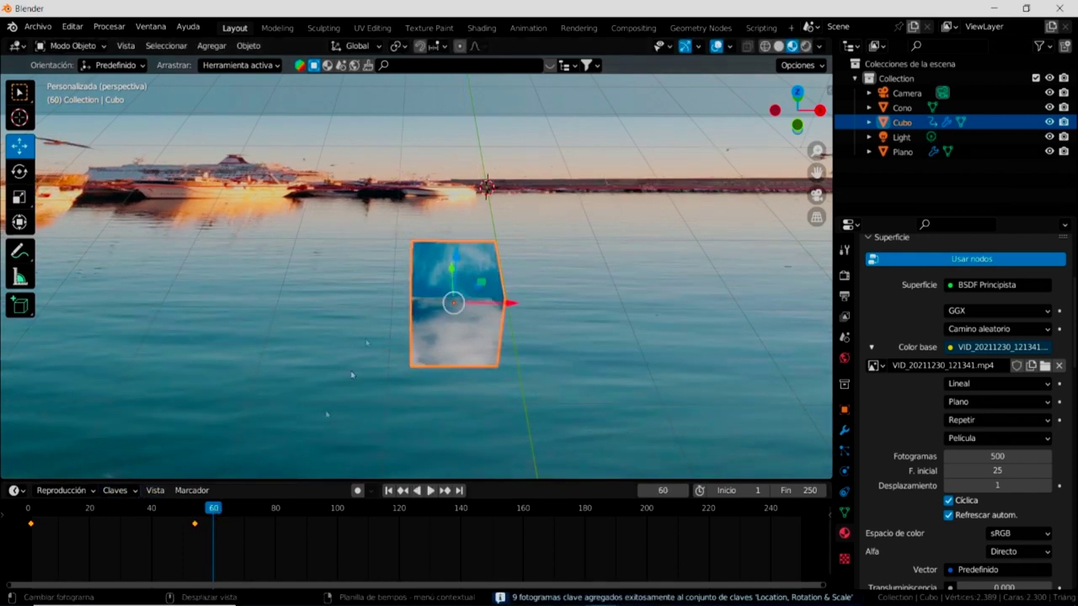
{"action": "mouse_move", "coordinate": [454, 259]}
{"action": "left_mouse_down"}
{"action": "mouse_move", "coordinate": [434, 338]}
{"action": "mouse_move", "coordinate": [441, 317]}
{"action": "left_mouse_up"}
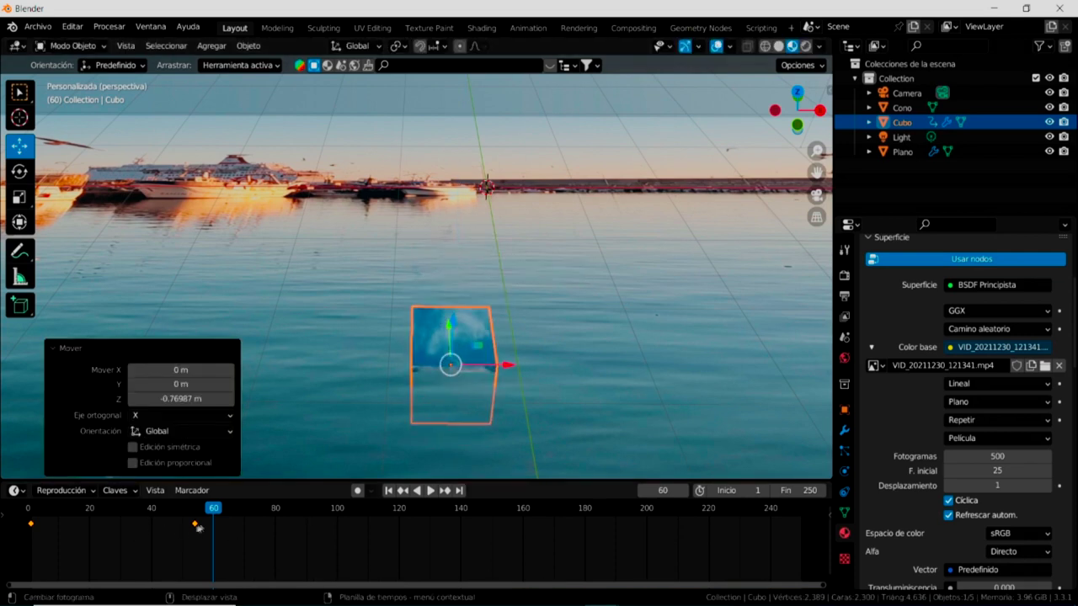
{"action": "left_click", "coordinate": [136, 495]}
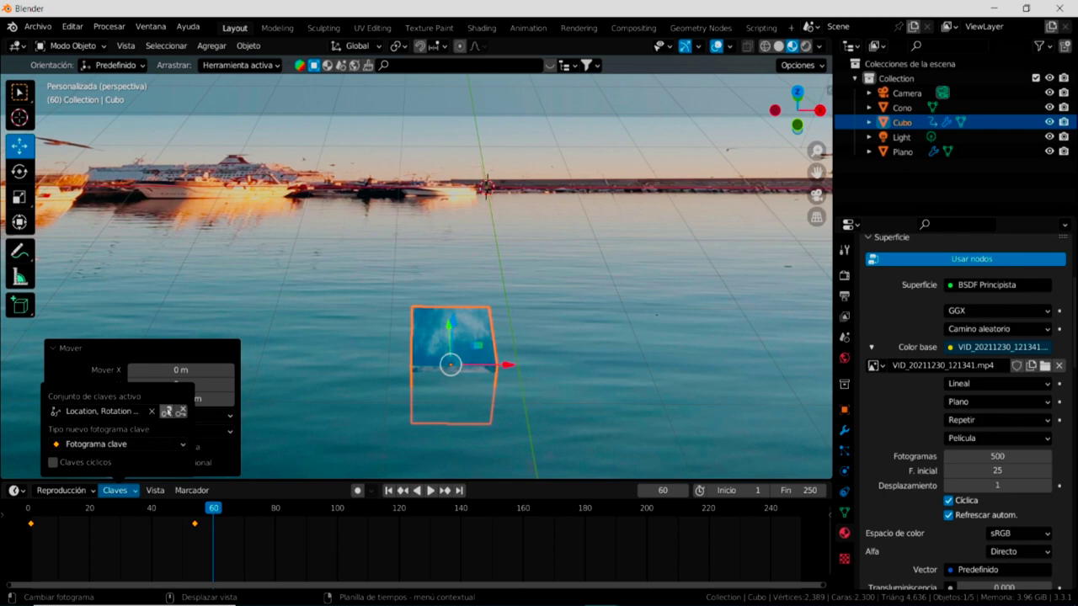
{"action": "left_click", "coordinate": [166, 412]}
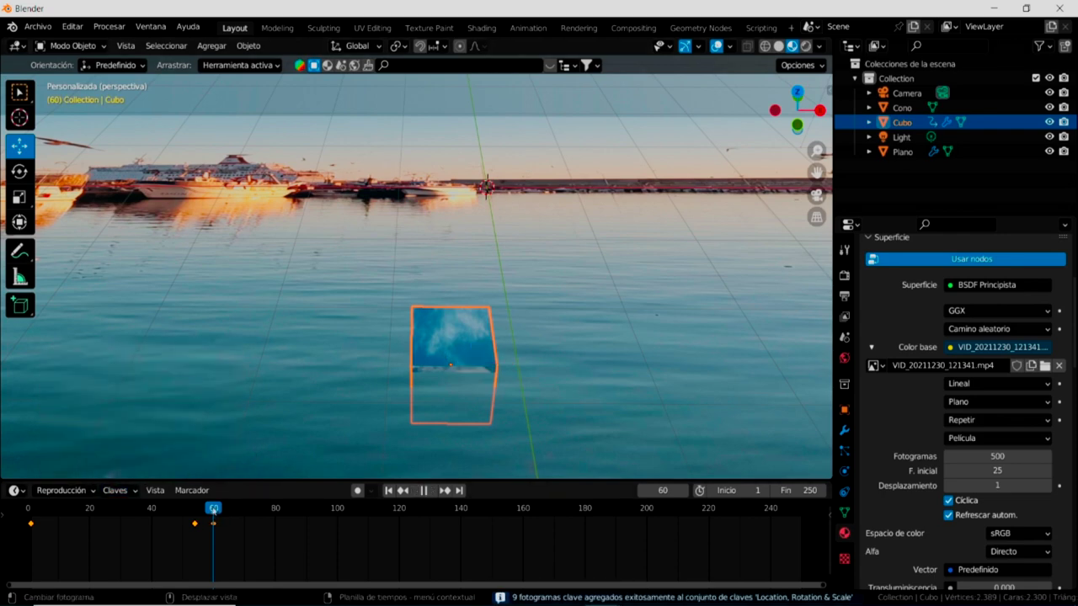
Raise the cube 1.254 m and keyframe it at frame 86.
{"action": "left_click_drag", "start_coordinate": [213, 510], "coordinate": [250, 534]}
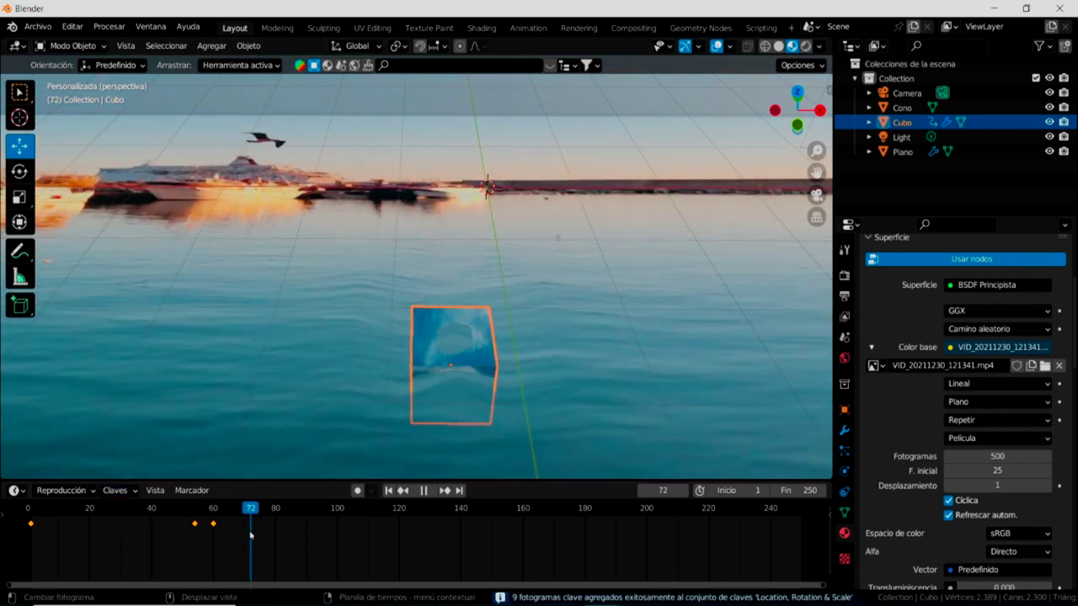
{"action": "mouse_move", "coordinate": [250, 534]}
{"action": "left_mouse_down"}
{"action": "mouse_move", "coordinate": [492, 544]}
{"action": "mouse_move", "coordinate": [263, 548]}
{"action": "left_mouse_up"}
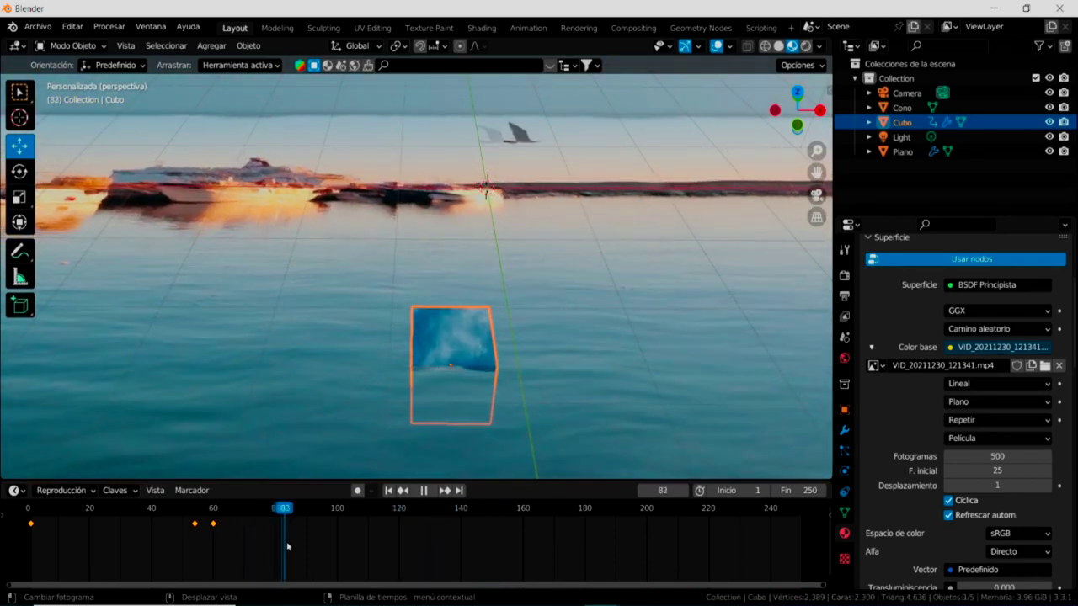
{"action": "key", "text": "space"}
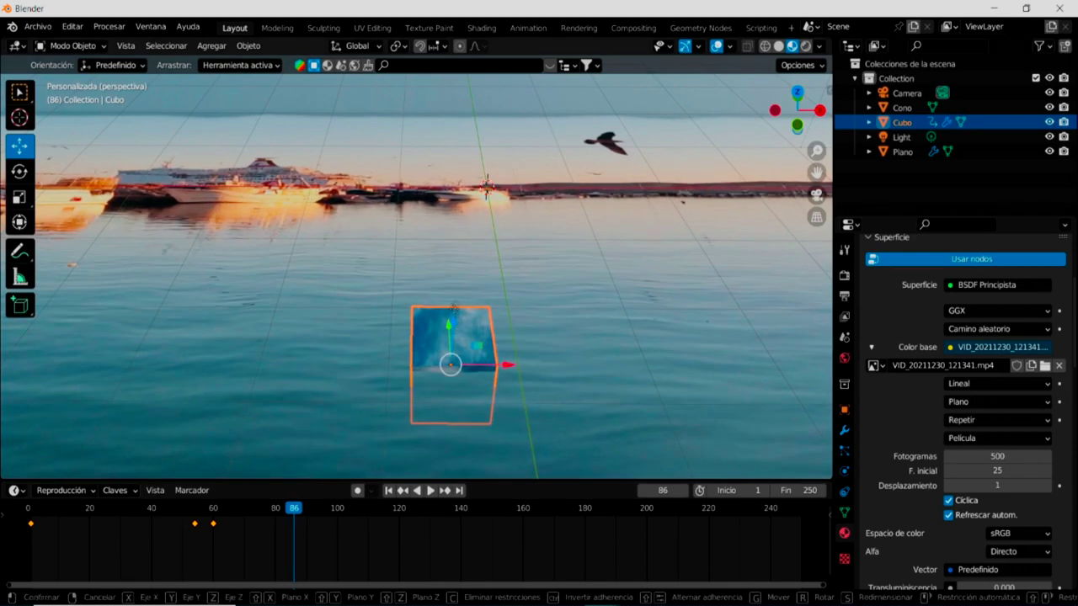
{"action": "left_click_drag", "start_coordinate": [457, 326], "coordinate": [456, 229]}
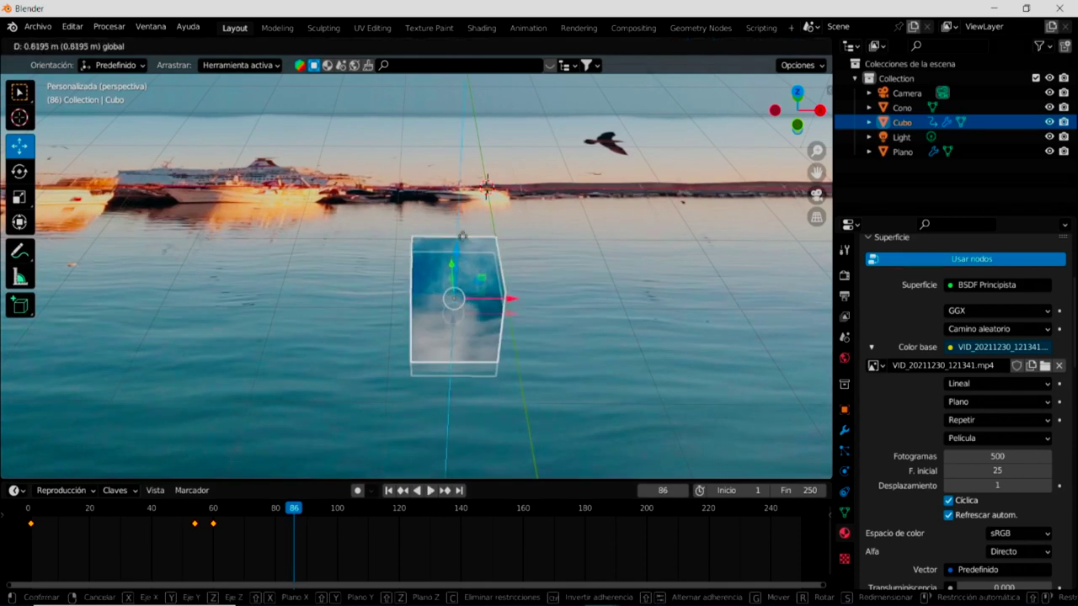
{"action": "left_click", "coordinate": [133, 493]}
{"action": "left_click", "coordinate": [166, 413]}
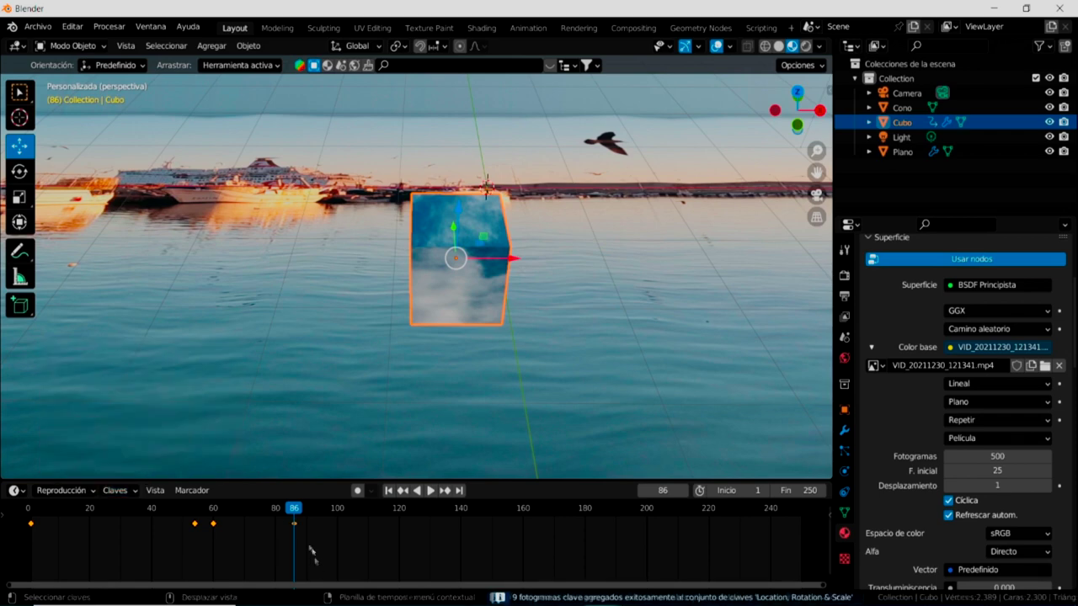
Lower the cube back into the water and keyframe it at frame 95.
{"action": "left_click_drag", "start_coordinate": [294, 509], "coordinate": [321, 509]}
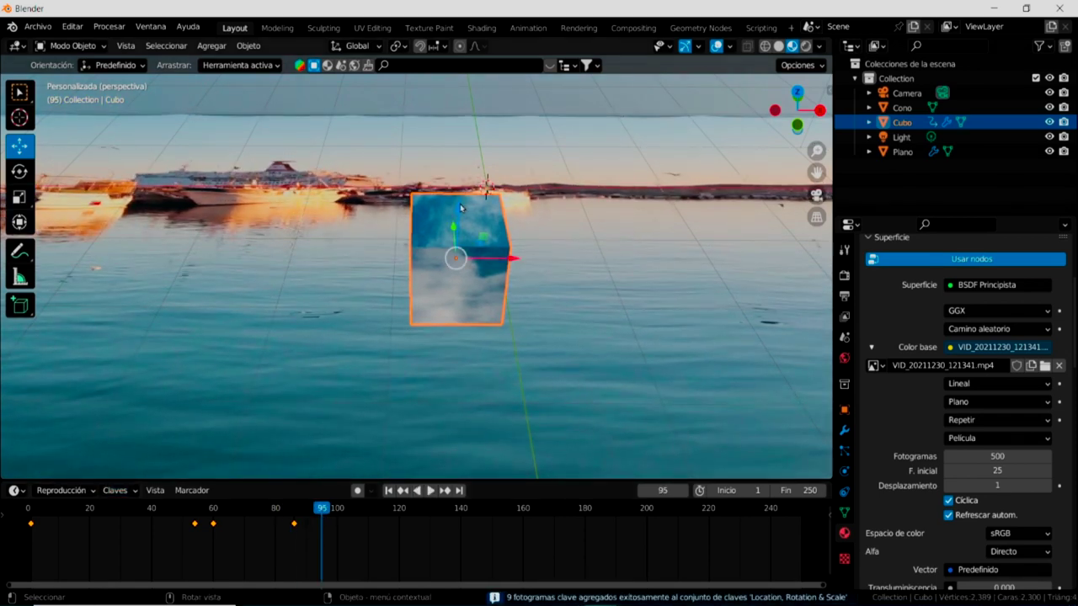
{"action": "mouse_move", "coordinate": [461, 207]}
{"action": "left_mouse_down"}
{"action": "mouse_move", "coordinate": [456, 327]}
{"action": "mouse_move", "coordinate": [461, 314]}
{"action": "mouse_move", "coordinate": [446, 373]}
{"action": "left_mouse_up"}
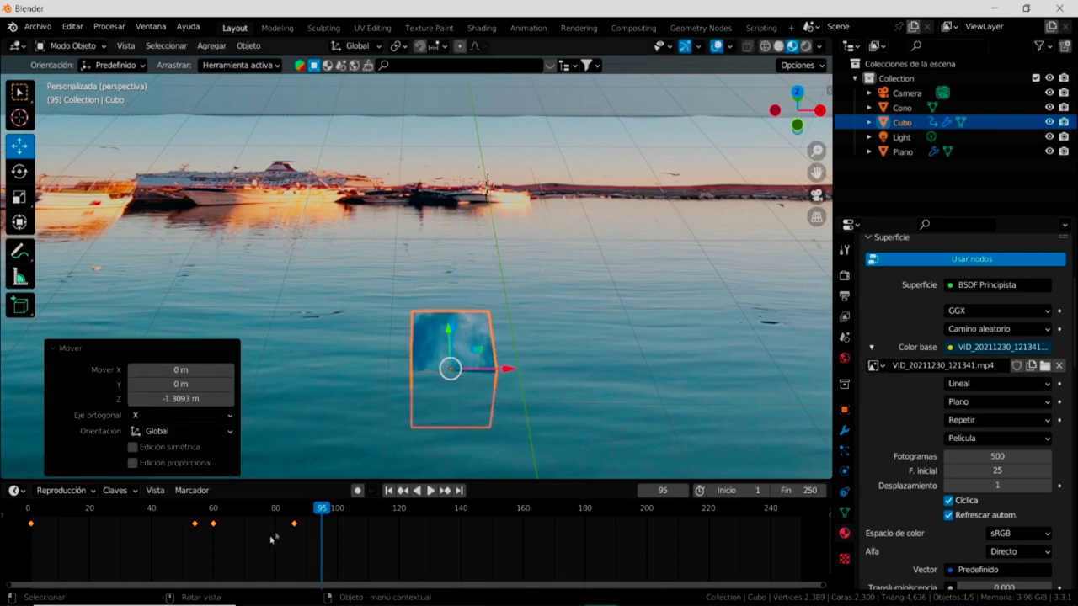
{"action": "left_click", "coordinate": [135, 494]}
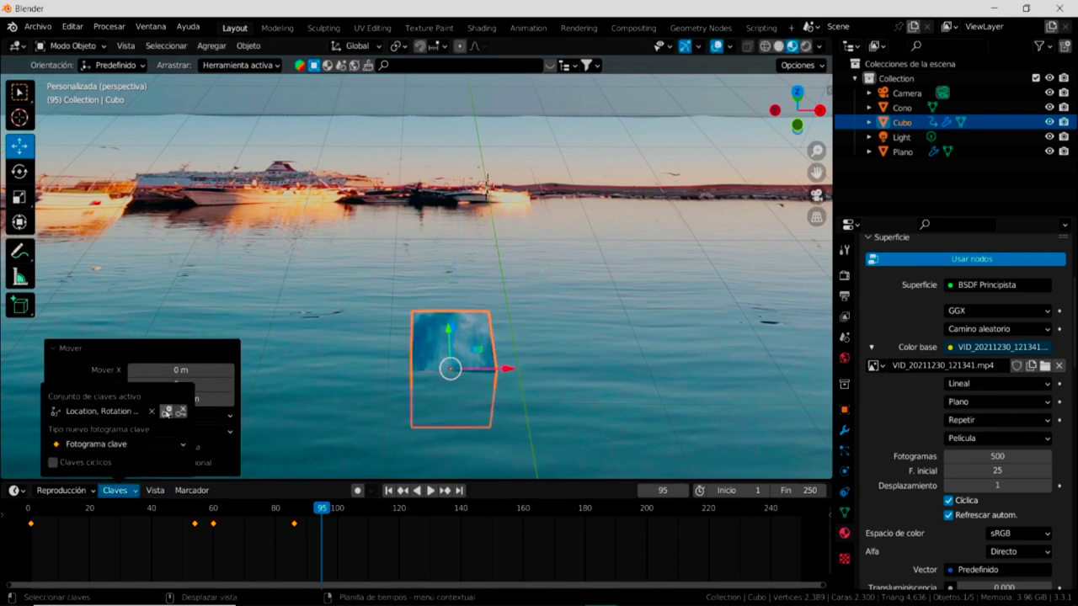
{"action": "left_click", "coordinate": [166, 412]}
Raise the cube and keyframe its pose at frame 128.
{"action": "key", "text": "space"}
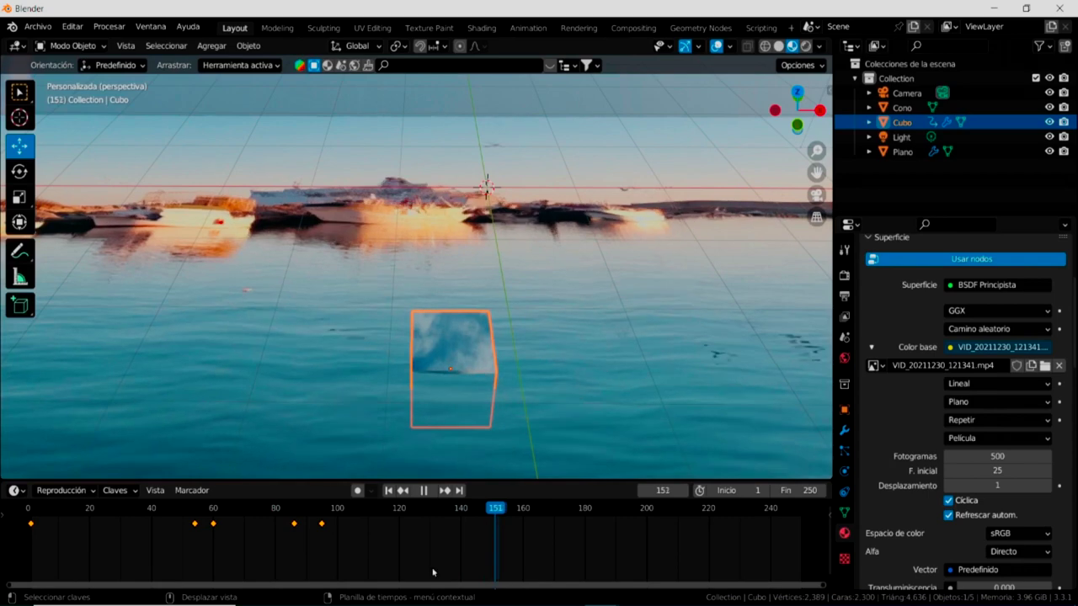
{"action": "left_click_drag", "start_coordinate": [501, 569], "coordinate": [386, 569]}
{"action": "key", "text": "space"}
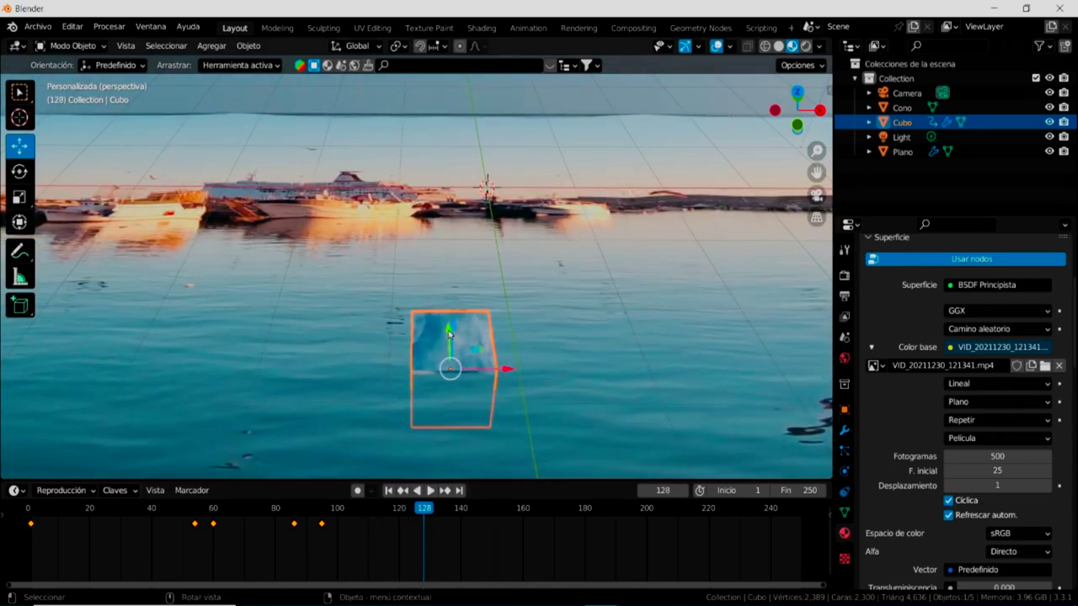
{"action": "mouse_move", "coordinate": [457, 333]}
{"action": "left_mouse_down"}
{"action": "mouse_move", "coordinate": [462, 273]}
{"action": "mouse_move", "coordinate": [447, 335]}
{"action": "left_mouse_up"}
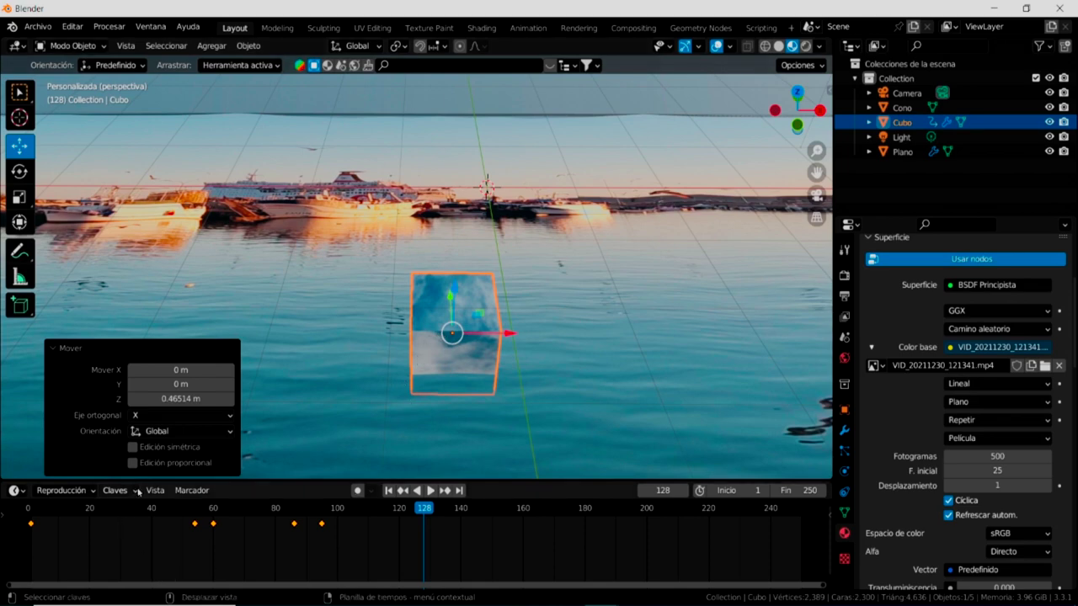
{"action": "left_click", "coordinate": [139, 493]}
{"action": "left_click", "coordinate": [167, 411]}
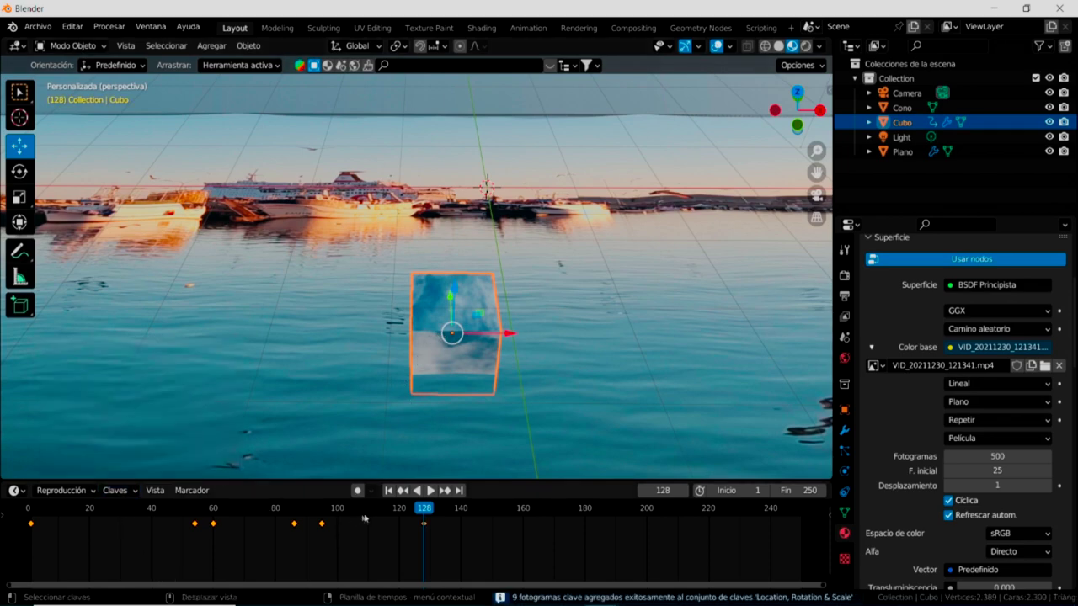
Play the animation from frame 1 and stop at frame 103.
{"action": "left_click", "coordinate": [388, 491]}
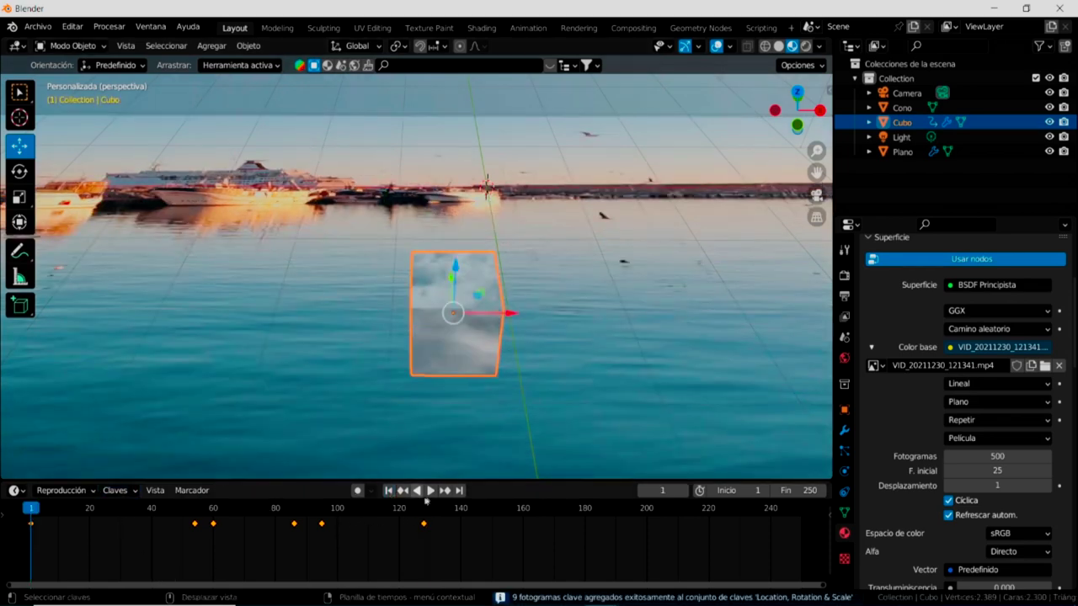
{"action": "left_click", "coordinate": [430, 491]}
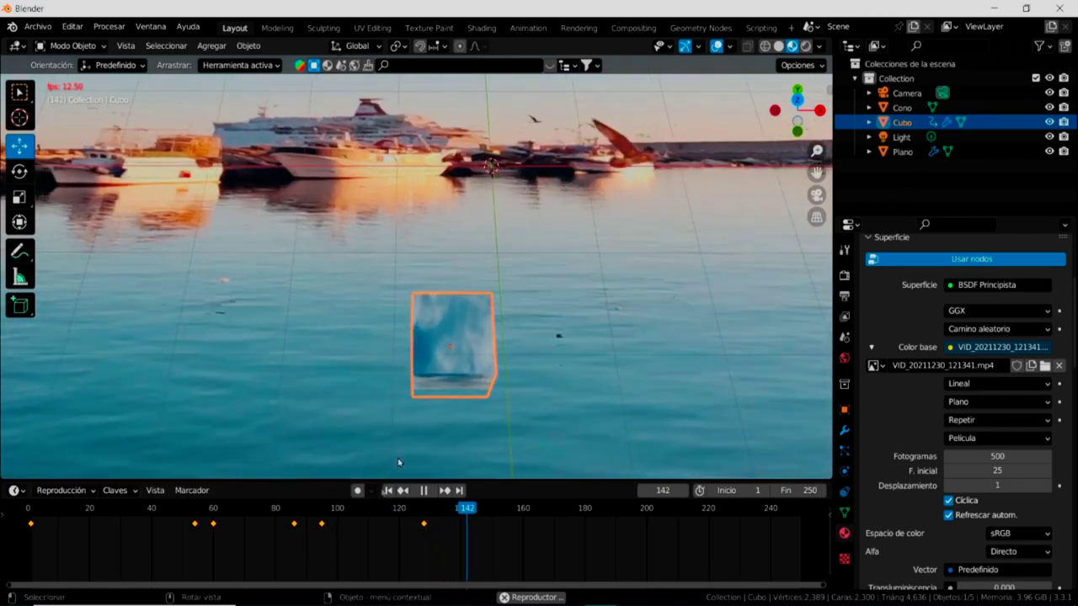
{"action": "key", "text": "space"}
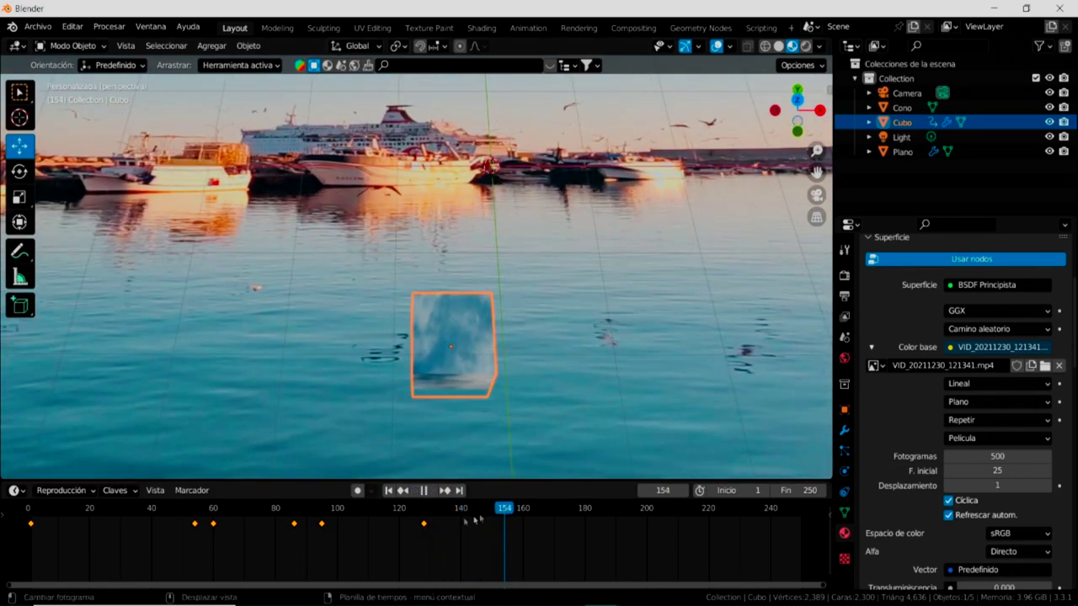
{"action": "key", "text": "space"}
{"action": "left_click_drag", "start_coordinate": [489, 516], "coordinate": [346, 533]}
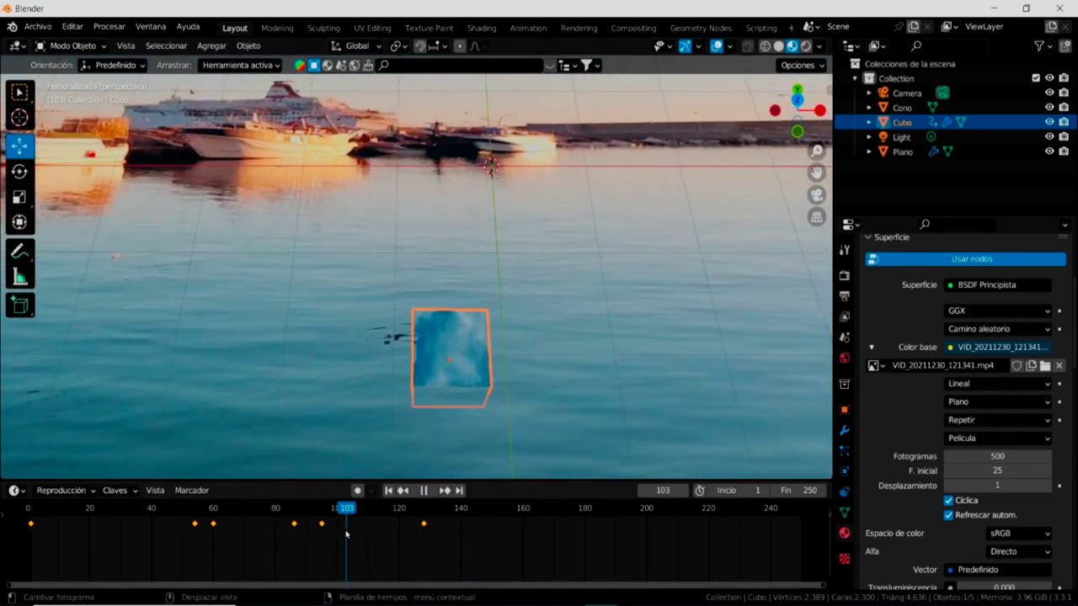
{"action": "key", "text": "space"}
{"action": "scroll", "coordinate": [421, 462], "scroll_direction": "down", "scroll_amount": 2}
{"action": "scroll", "coordinate": [421, 462], "scroll_direction": "down", "scroll_amount": 2}
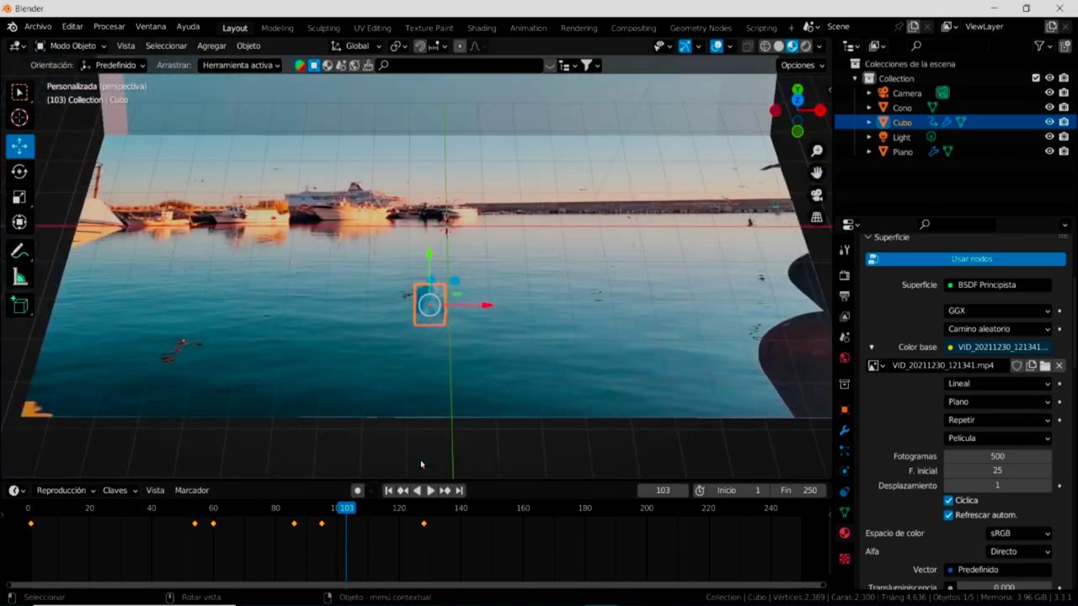
Move the green UFO low over the water, just right of the cube.
{"action": "middle_click_drag", "start_coordinate": [419, 464], "coordinate": [435, 459]}
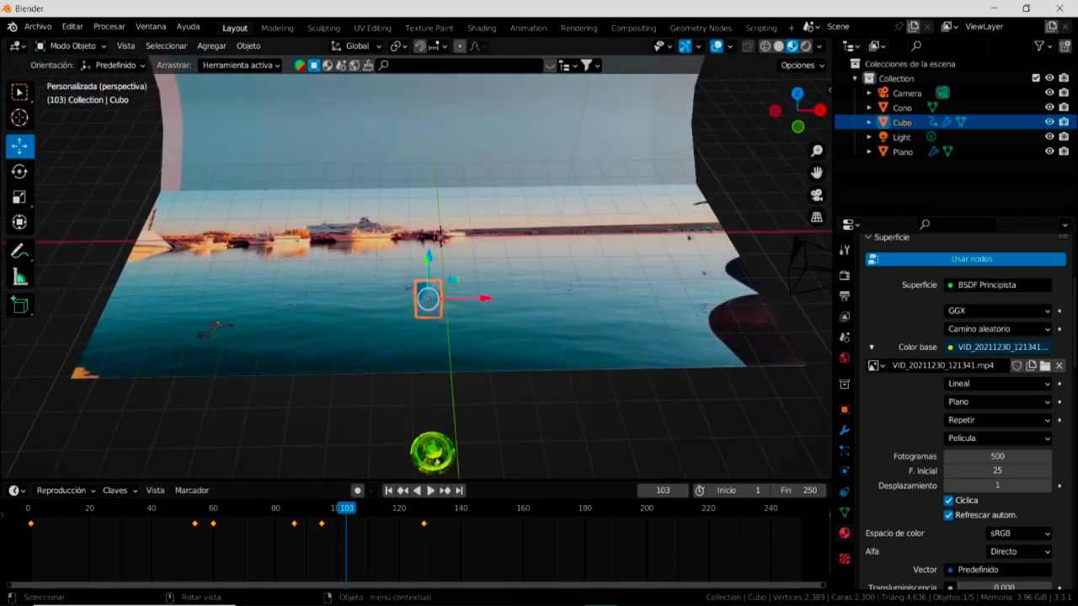
{"action": "left_click", "coordinate": [432, 454]}
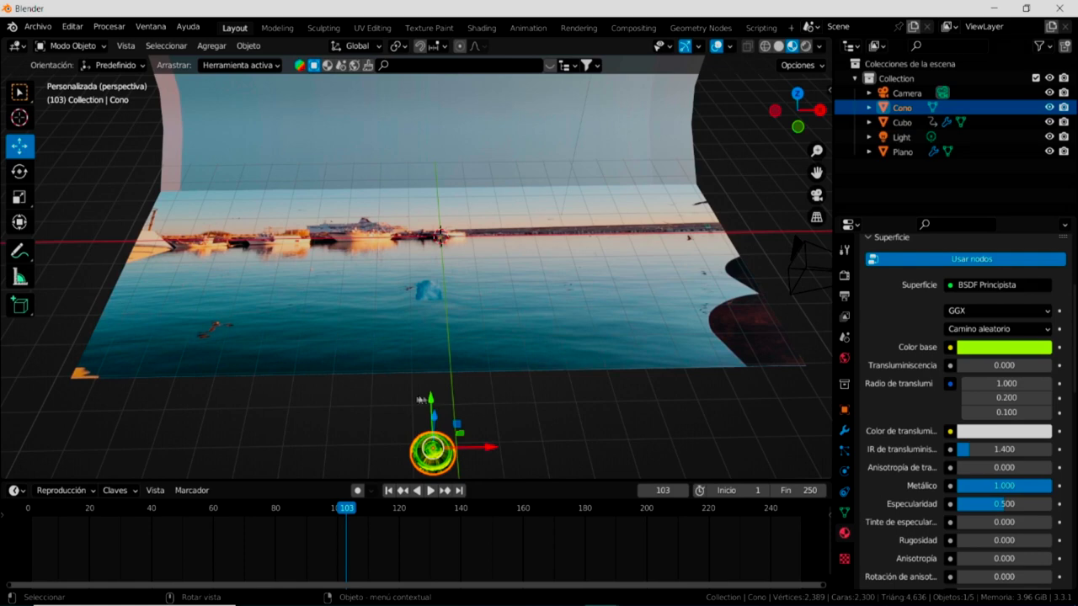
{"action": "left_click_drag", "start_coordinate": [432, 452], "coordinate": [456, 314]}
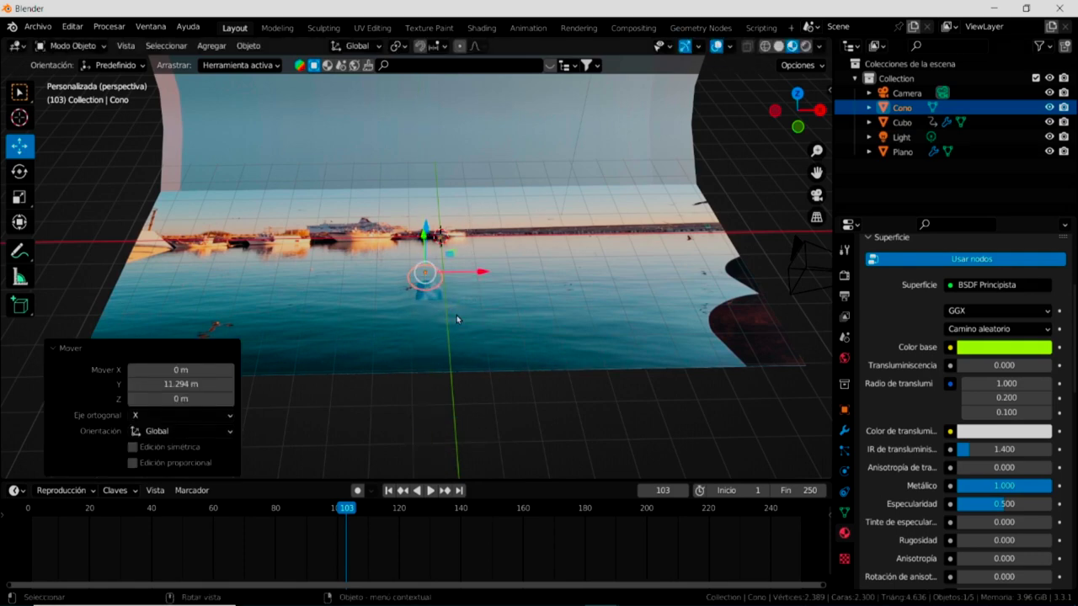
{"action": "scroll", "coordinate": [496, 390], "scroll_direction": "up", "scroll_amount": 3}
{"action": "middle_click_drag", "start_coordinate": [496, 390], "coordinate": [505, 394]}
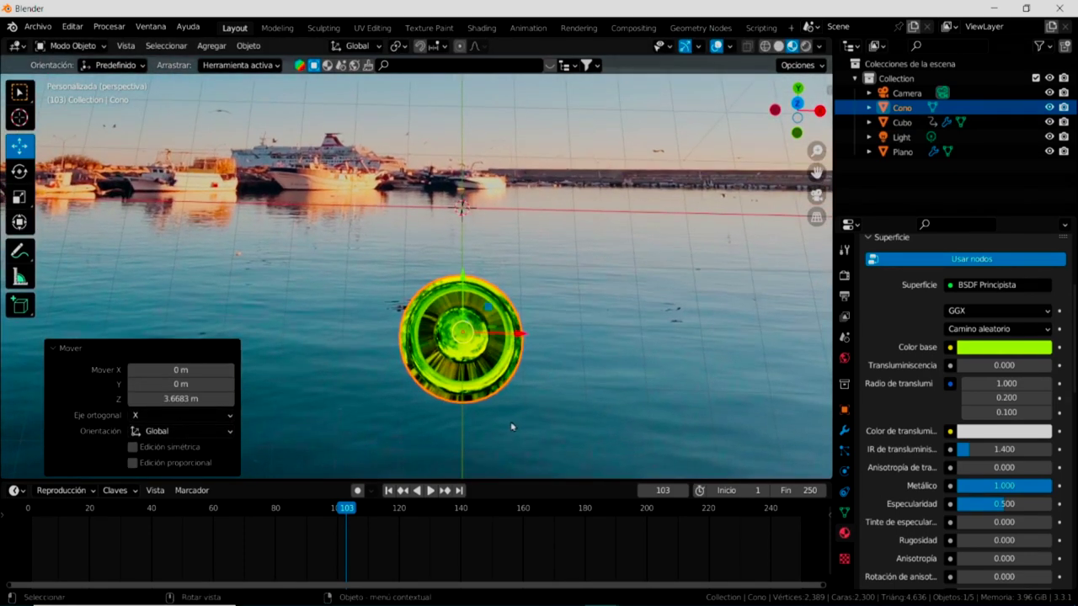
{"action": "left_click_drag", "start_coordinate": [461, 333], "coordinate": [554, 344]}
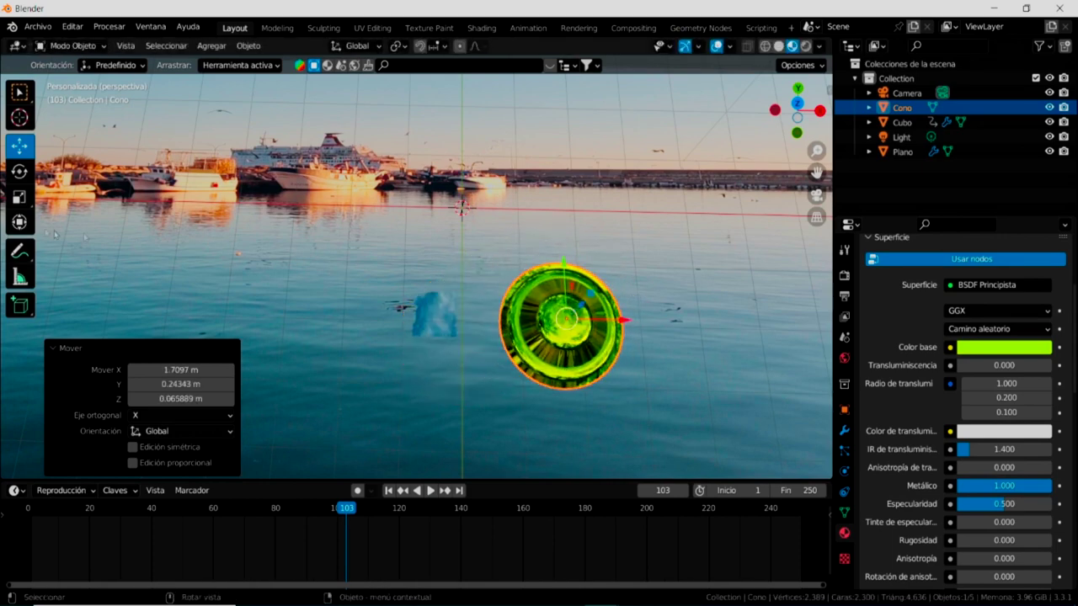
Tilt the UFO with a trackball rotation of −45.3° and 21.8°.
{"action": "left_click", "coordinate": [19, 171]}
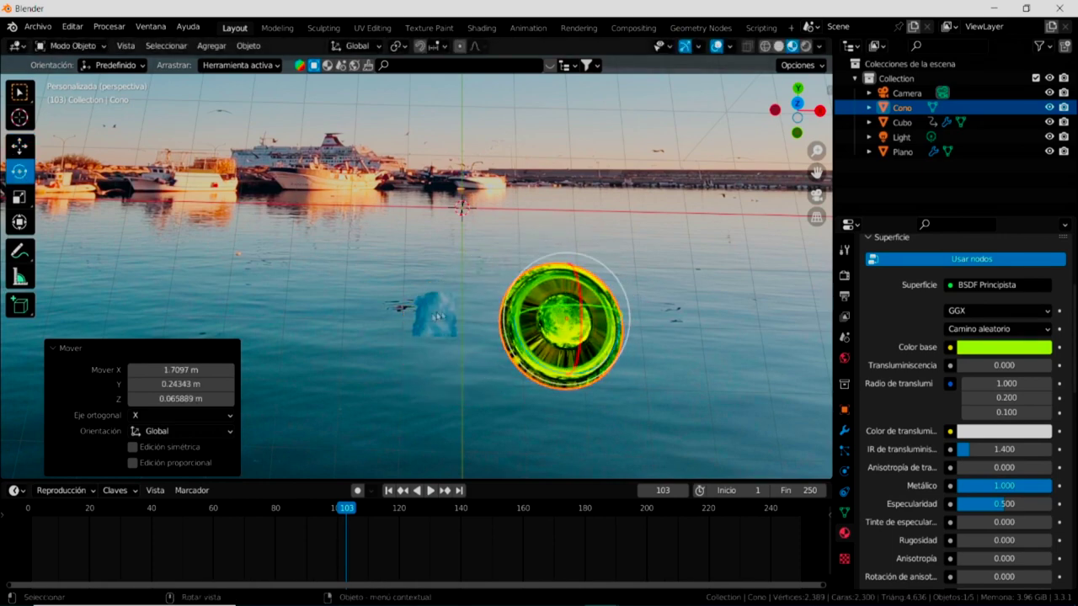
{"action": "left_click_drag", "start_coordinate": [566, 332], "coordinate": [595, 318]}
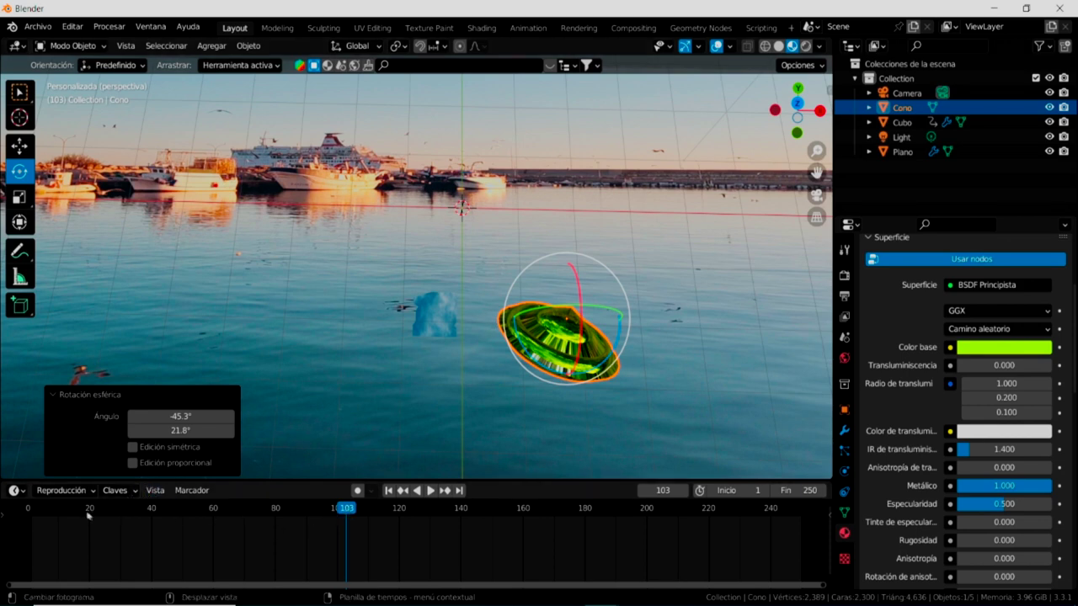
{"action": "left_click", "coordinate": [133, 493]}
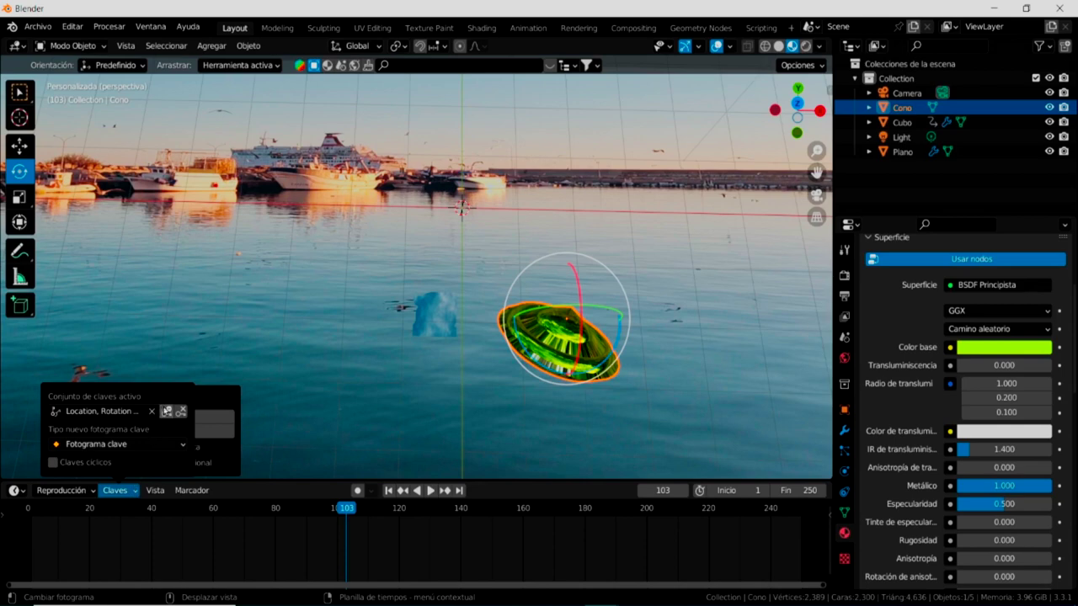
Keyframe the UFO's tilted pose at frame 103, then return to the start.
{"action": "left_click", "coordinate": [165, 413]}
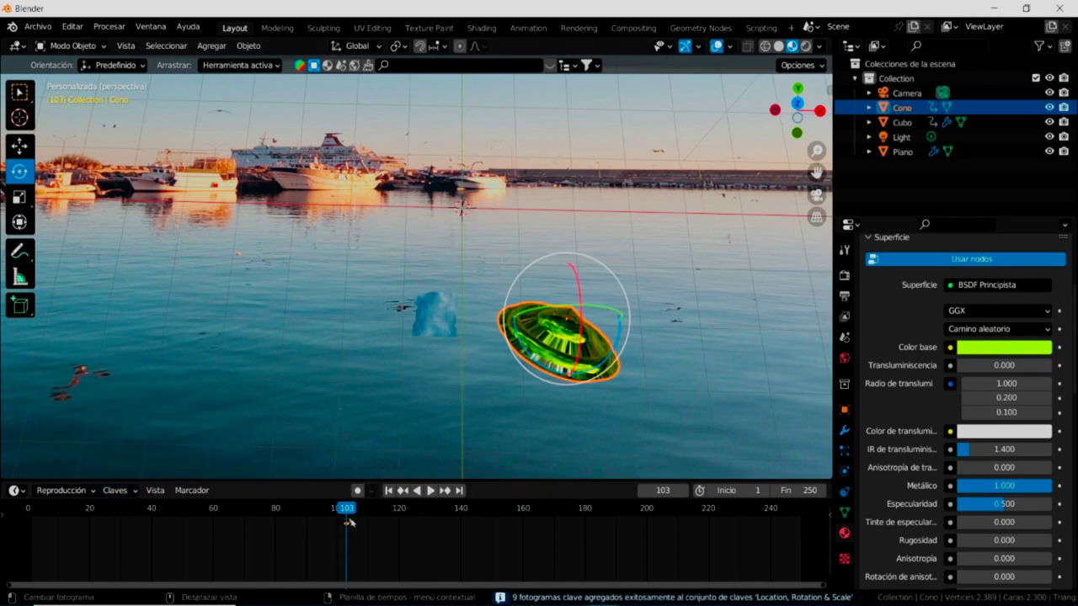
{"action": "scroll", "coordinate": [417, 278], "scroll_direction": "down", "scroll_amount": 3}
{"action": "key", "text": "space"}
{"action": "mouse_move", "coordinate": [346, 522]}
{"action": "left_mouse_down"}
{"action": "mouse_move", "coordinate": [19, 535]}
{"action": "mouse_move", "coordinate": [35, 536]}
{"action": "left_mouse_up"}
{"action": "key", "text": "space"}
At frame 1, pull the UFO about 5.4 m back along Y and keyframe it.
{"action": "key", "text": "shift+space"}
{"action": "key", "text": "g"}
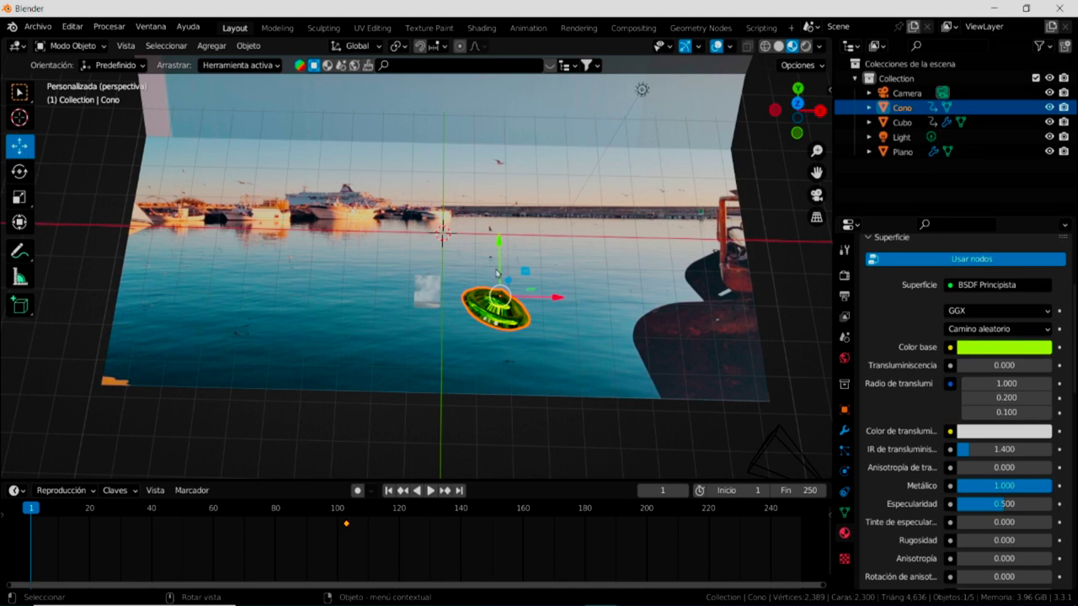
{"action": "left_click_drag", "start_coordinate": [504, 249], "coordinate": [499, 447]}
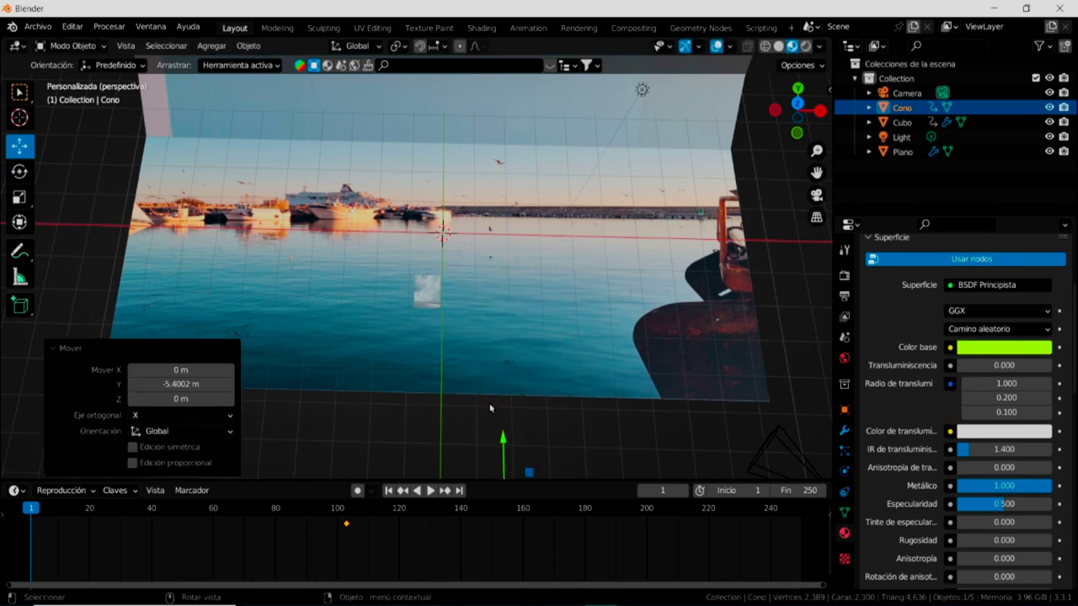
{"action": "left_click", "coordinate": [138, 495]}
{"action": "left_click", "coordinate": [166, 413]}
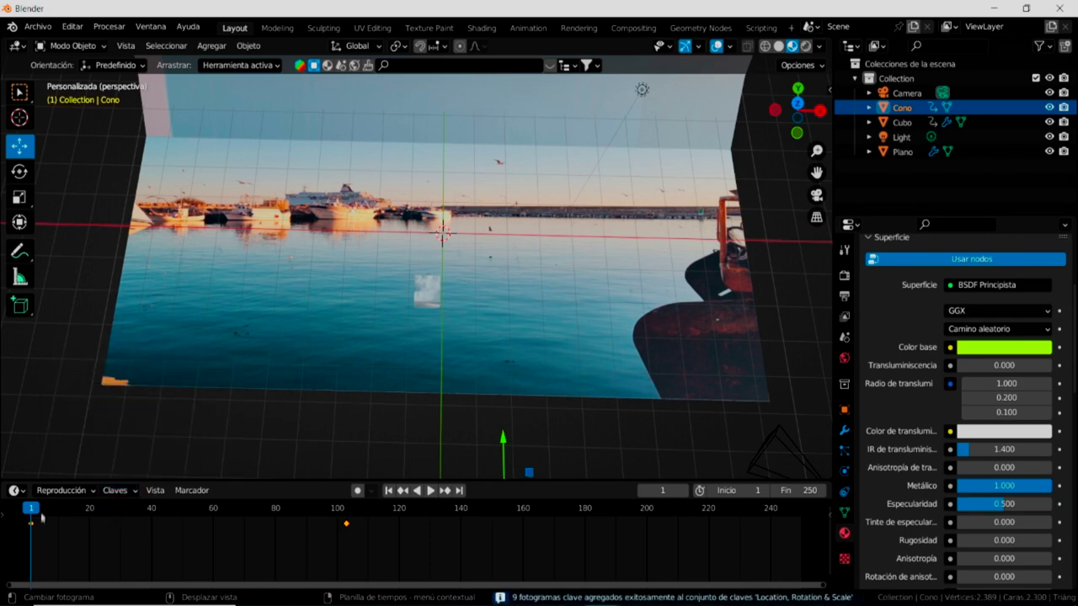
Preview the UFO's flight, scrubbing to frame 71 and back to the start.
{"action": "key", "text": "space"}
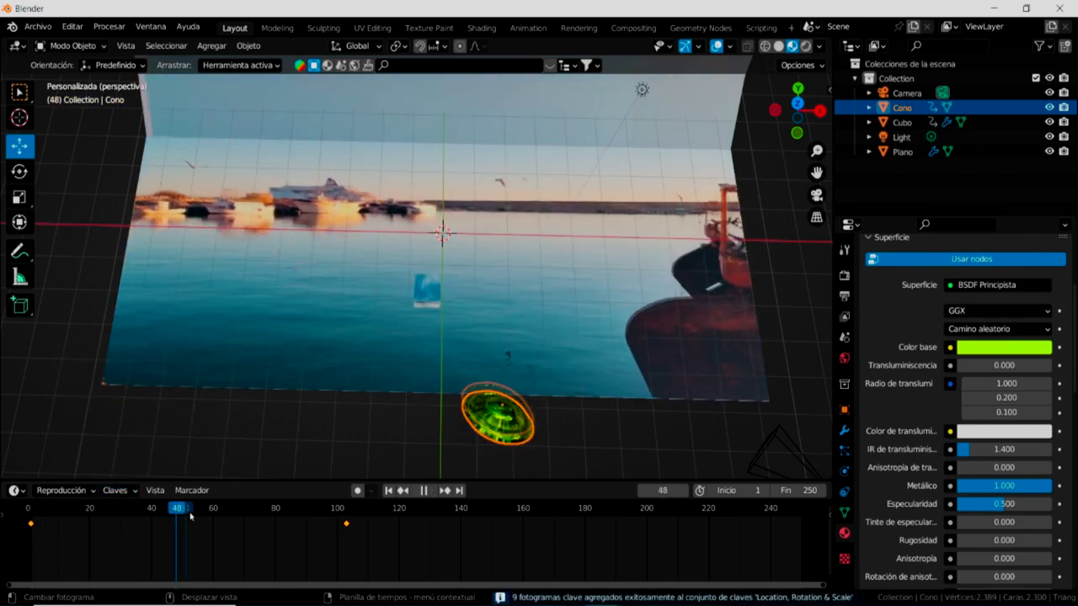
{"action": "key", "text": "space"}
{"action": "left_click", "coordinate": [173, 517]}
{"action": "mouse_move", "coordinate": [362, 277]}
{"action": "middle_mouse_down"}
{"action": "mouse_move", "coordinate": [401, 317]}
{"action": "mouse_move", "coordinate": [353, 378]}
{"action": "middle_mouse_up"}
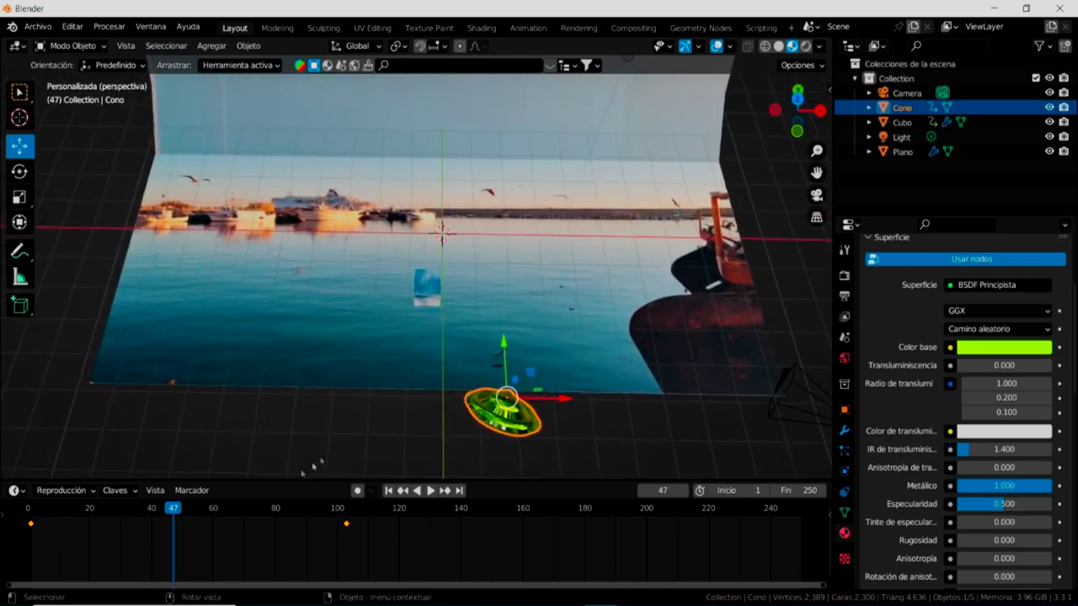
{"action": "left_click_drag", "start_coordinate": [172, 509], "coordinate": [247, 510]}
{"action": "mouse_move", "coordinate": [552, 375]}
{"action": "middle_mouse_down"}
{"action": "mouse_move", "coordinate": [488, 334]}
{"action": "mouse_move", "coordinate": [424, 269]}
{"action": "middle_mouse_up"}
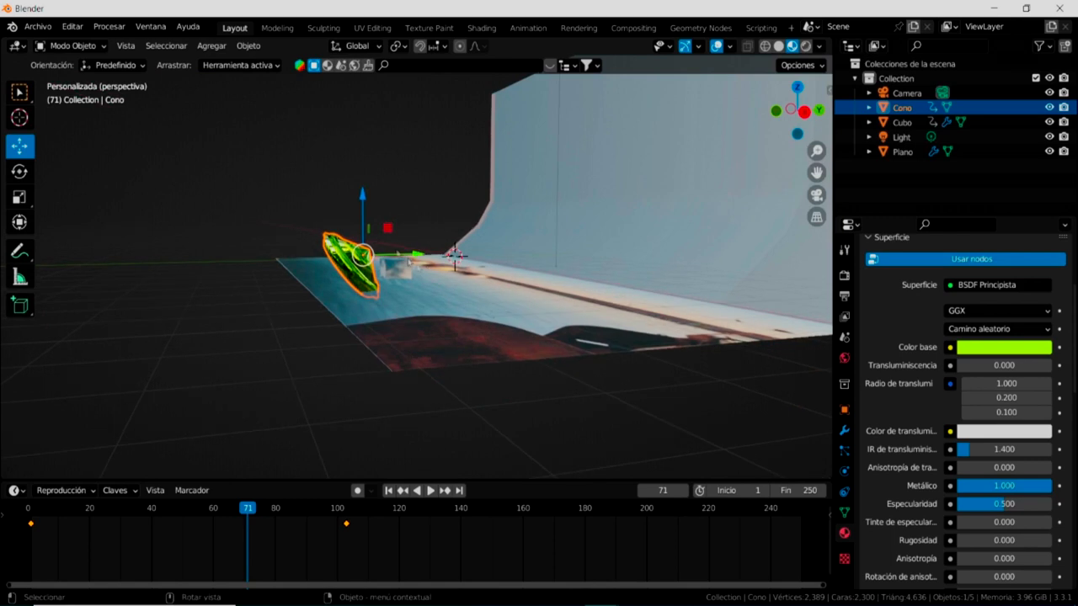
{"action": "mouse_move", "coordinate": [250, 508]}
{"action": "left_mouse_down"}
{"action": "mouse_move", "coordinate": [60, 510]}
{"action": "mouse_move", "coordinate": [31, 529]}
{"action": "left_mouse_up"}
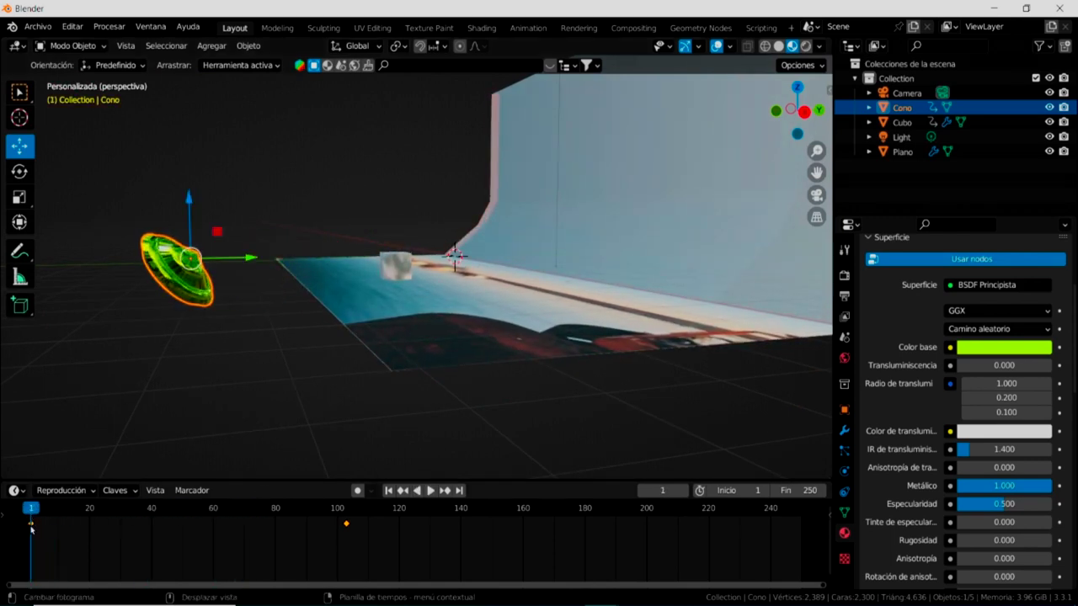
Lower and shift the UFO's starting spot, then re-keyframe it at frame 1.
{"action": "left_click_drag", "start_coordinate": [184, 196], "coordinate": [173, 324]}
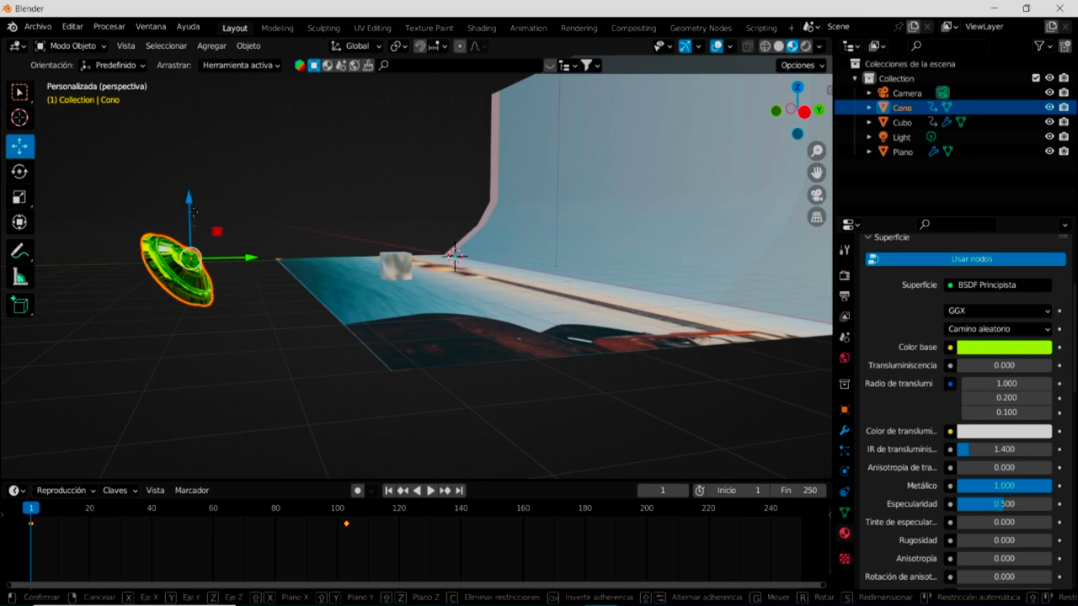
{"action": "mouse_move", "coordinate": [250, 390]}
{"action": "left_mouse_down"}
{"action": "mouse_move", "coordinate": [502, 378]}
{"action": "mouse_move", "coordinate": [560, 424]}
{"action": "left_mouse_up"}
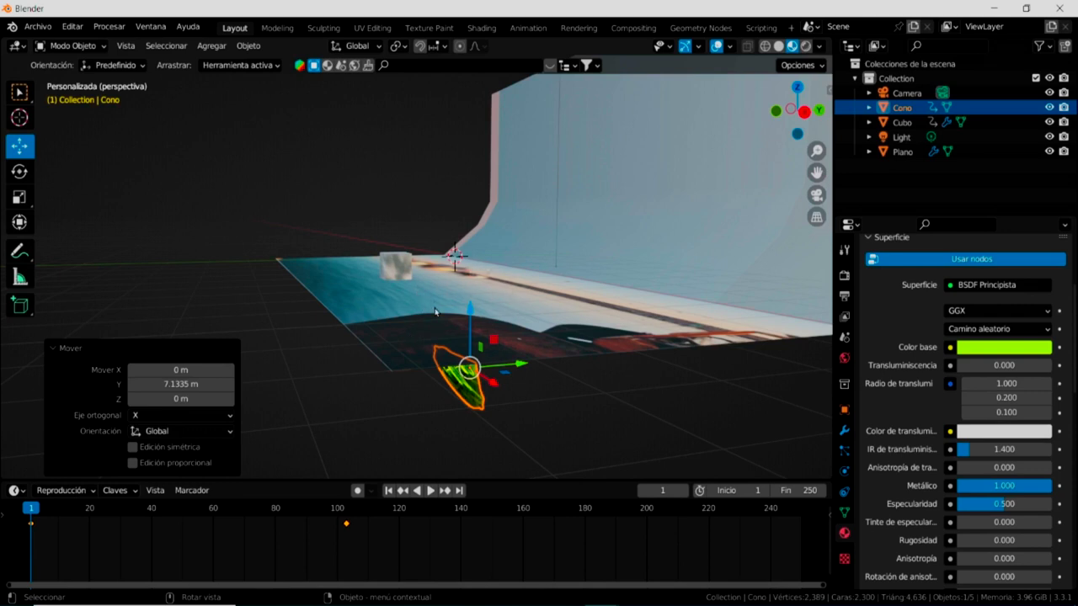
{"action": "left_click", "coordinate": [118, 490]}
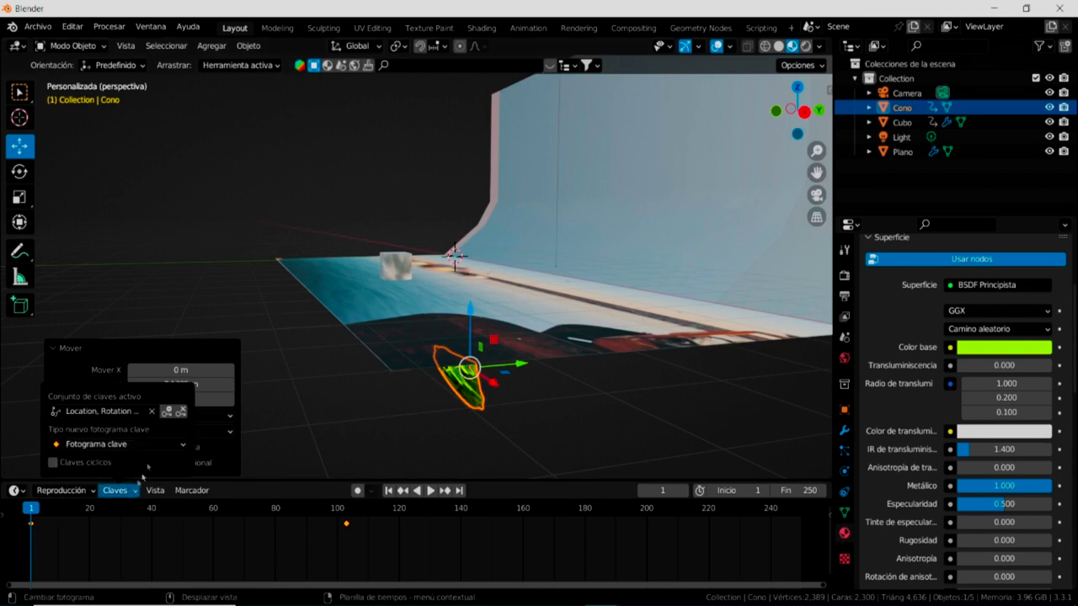
{"action": "left_click", "coordinate": [168, 412]}
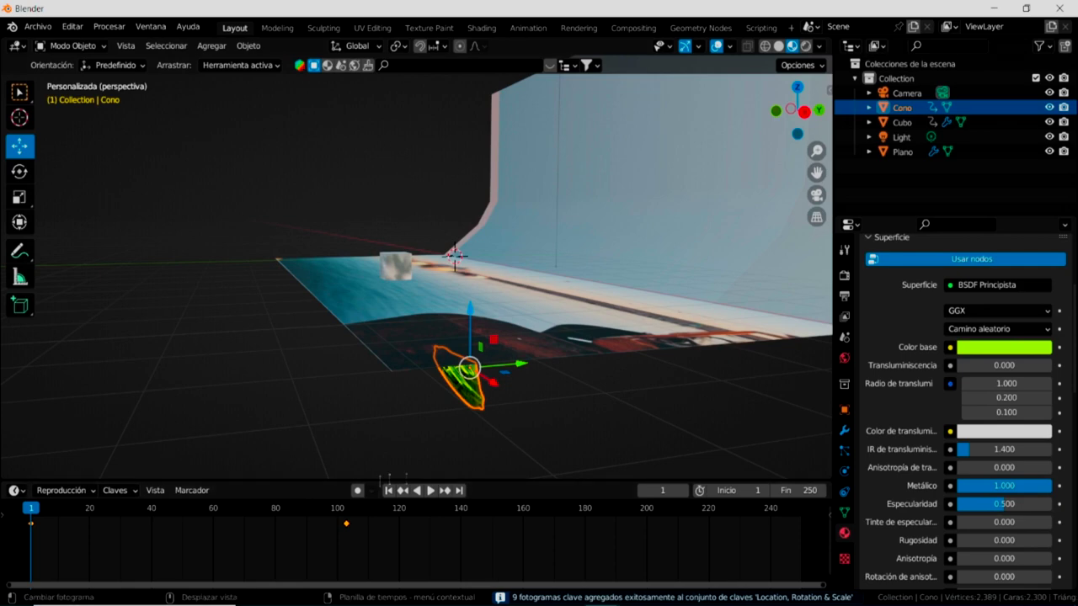
{"action": "middle_click_drag", "start_coordinate": [353, 387], "coordinate": [437, 476]}
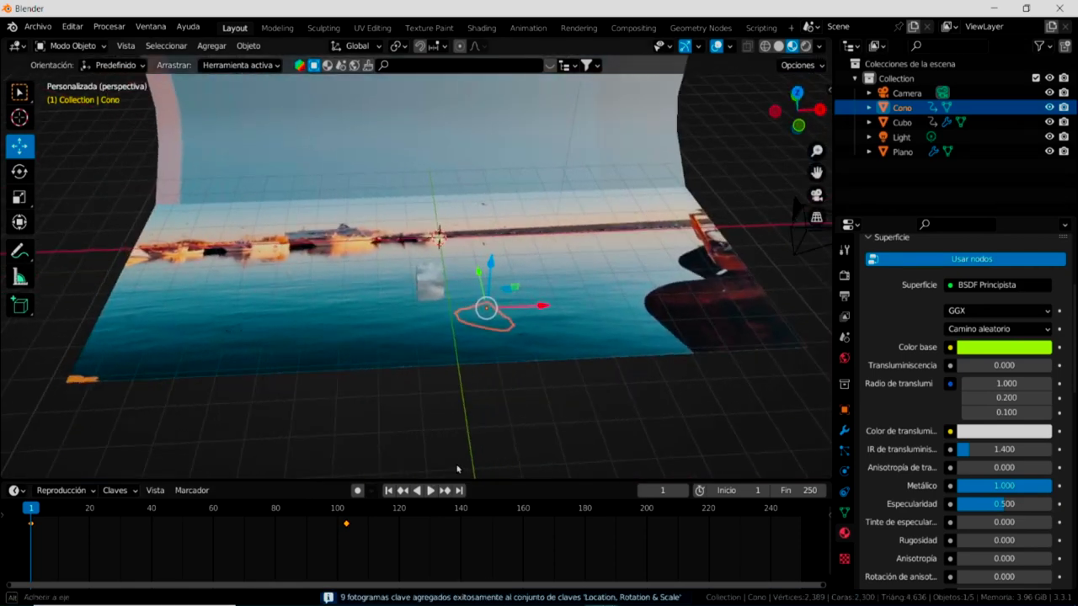
At frame 110, drag the UFO 1.5626 m down along Z toward the water.
{"action": "left_click", "coordinate": [434, 493]}
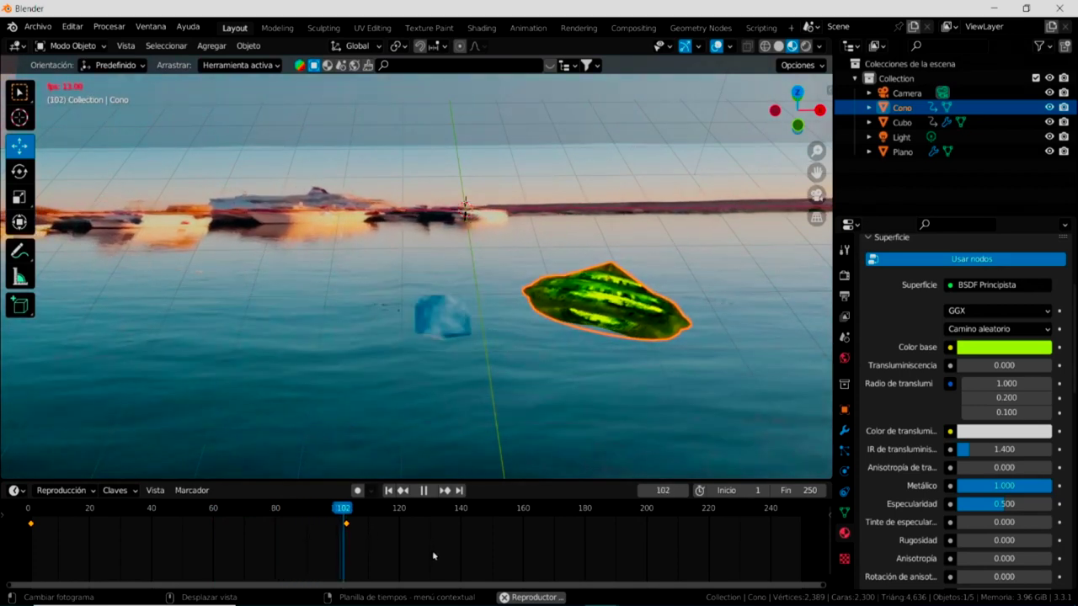
{"action": "left_click", "coordinate": [423, 490]}
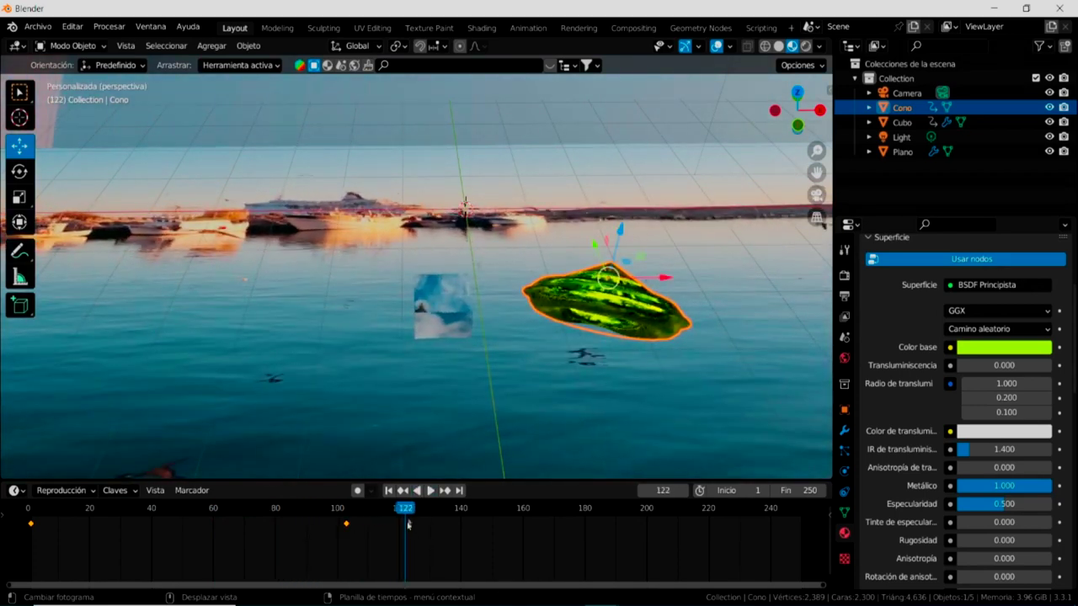
{"action": "left_click_drag", "start_coordinate": [396, 511], "coordinate": [369, 514]}
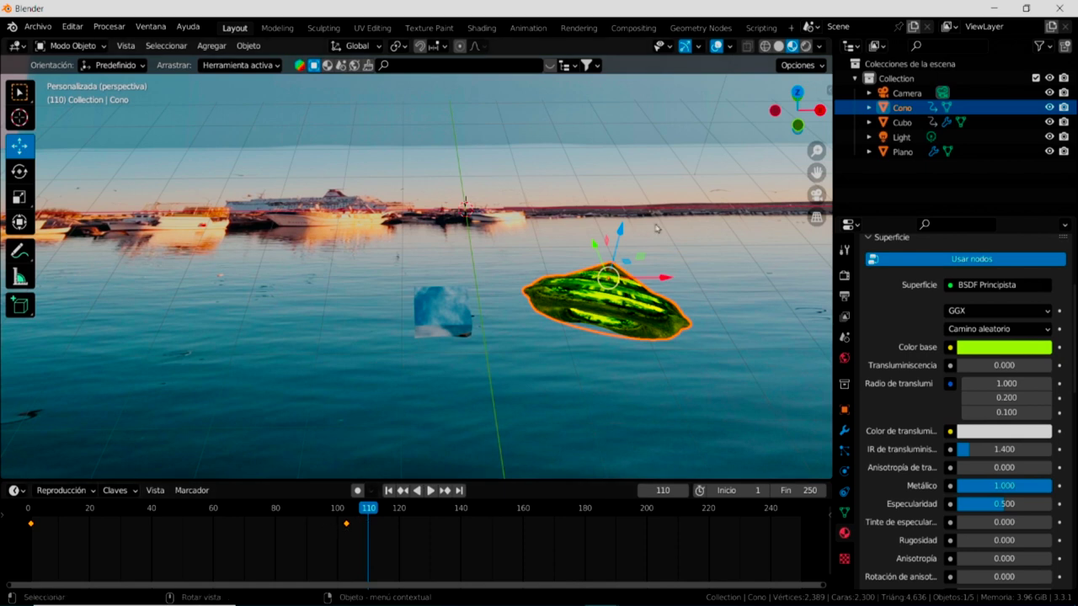
{"action": "left_click_drag", "start_coordinate": [613, 232], "coordinate": [594, 312]}
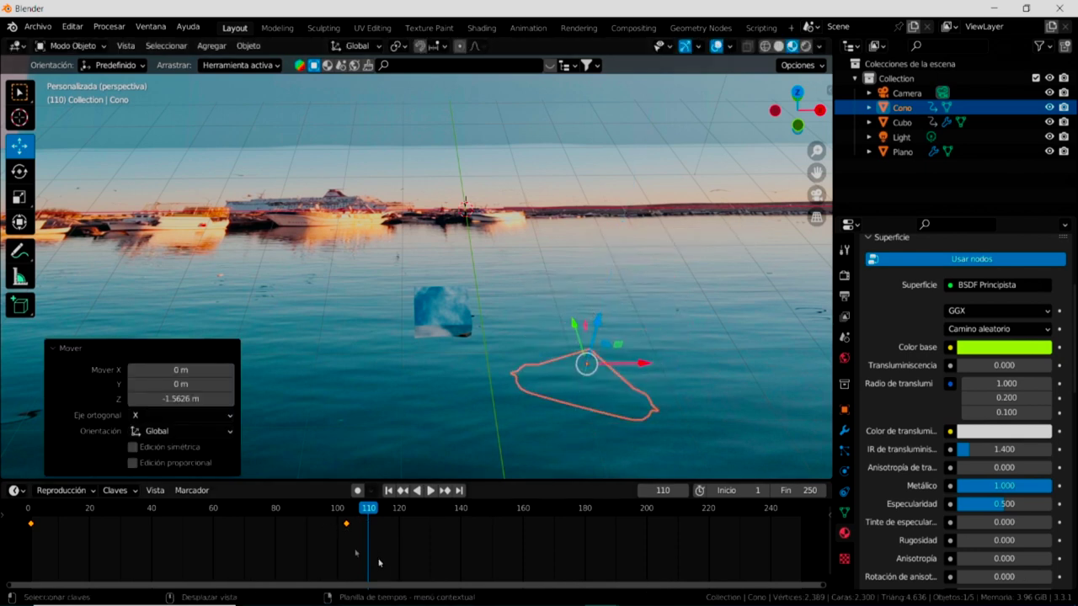
Keyframe the UFO's lowered transform at frame 110.
{"action": "left_click", "coordinate": [136, 490]}
{"action": "left_click", "coordinate": [169, 412]}
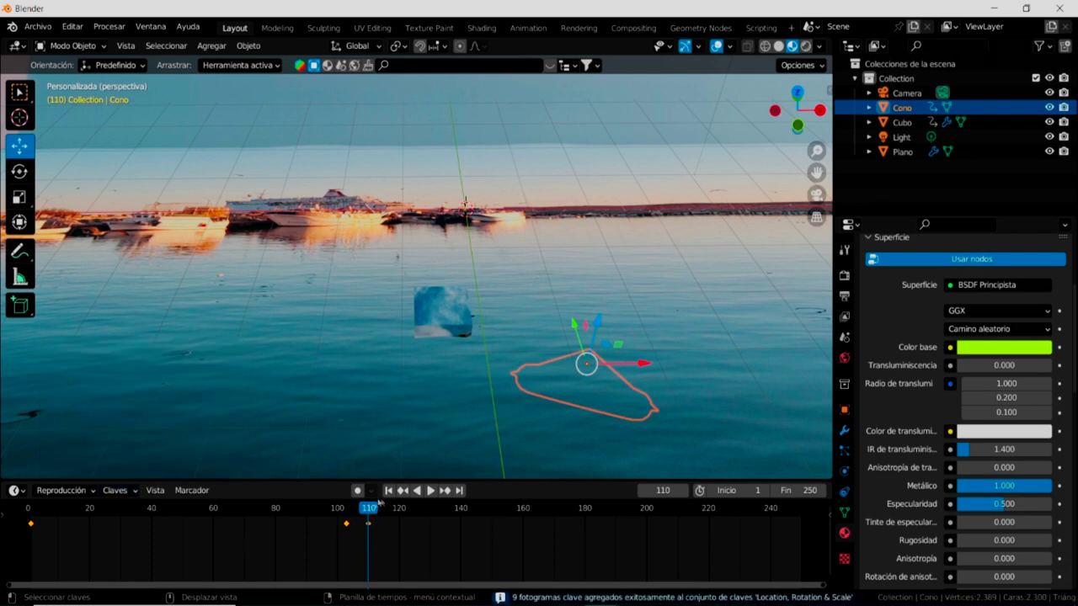
{"action": "left_click_drag", "start_coordinate": [370, 508], "coordinate": [401, 509]}
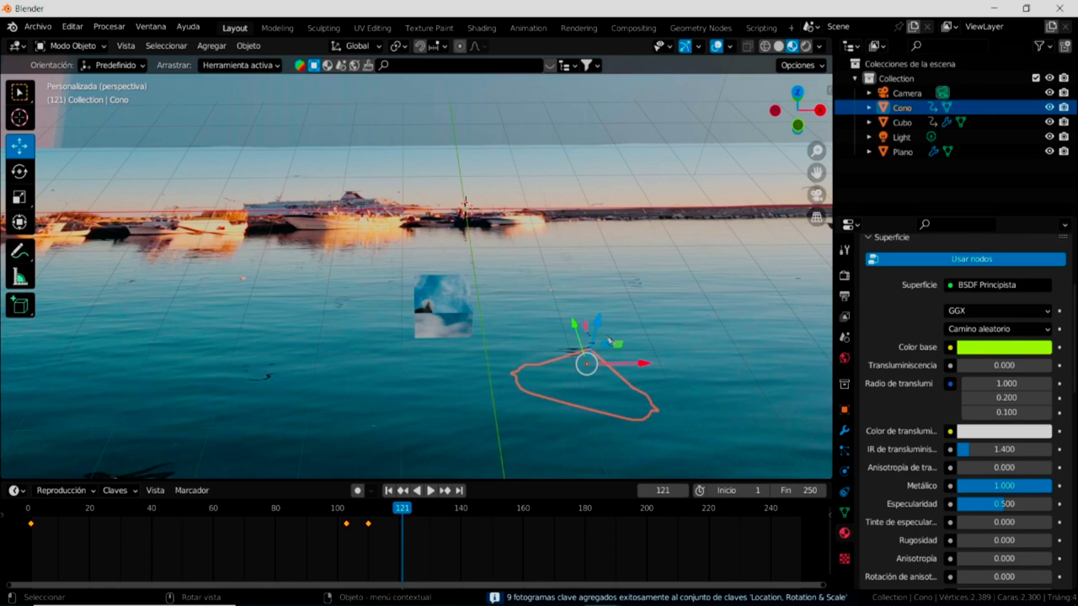
Insert Location, Rotation & Scale keyframes for the hovering UFO at frame 134.
{"action": "left_click", "coordinate": [442, 508]}
{"action": "left_click", "coordinate": [115, 490]}
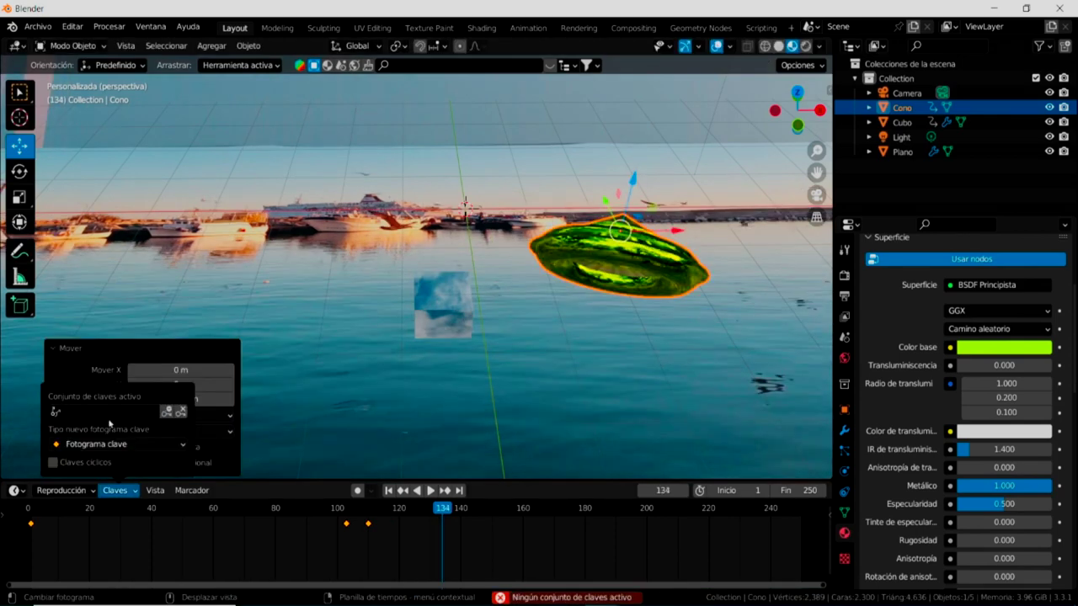
{"action": "left_click", "coordinate": [56, 413]}
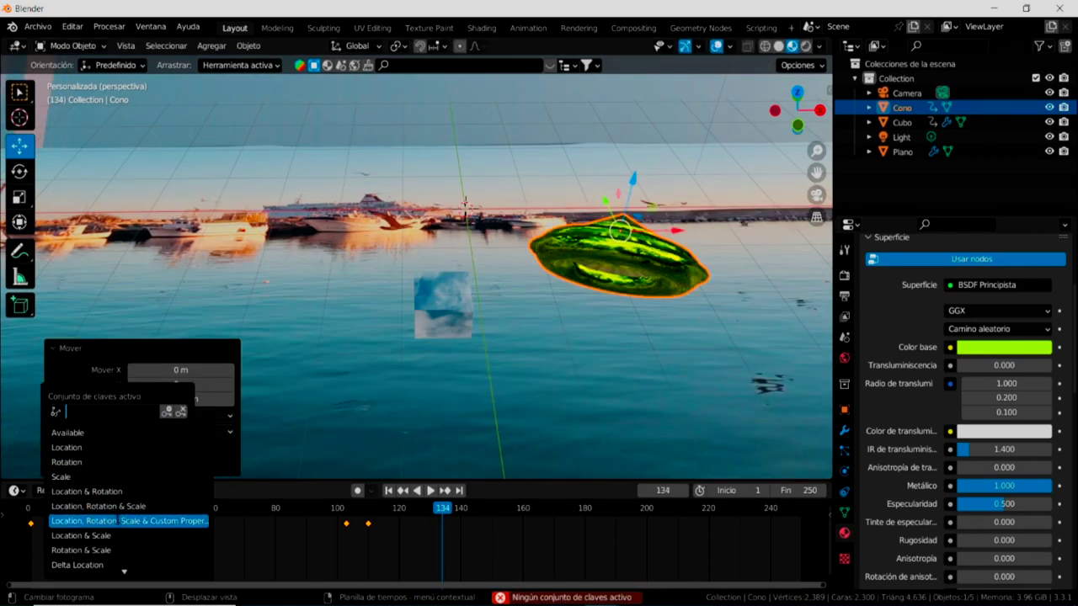
{"action": "left_click", "coordinate": [130, 505]}
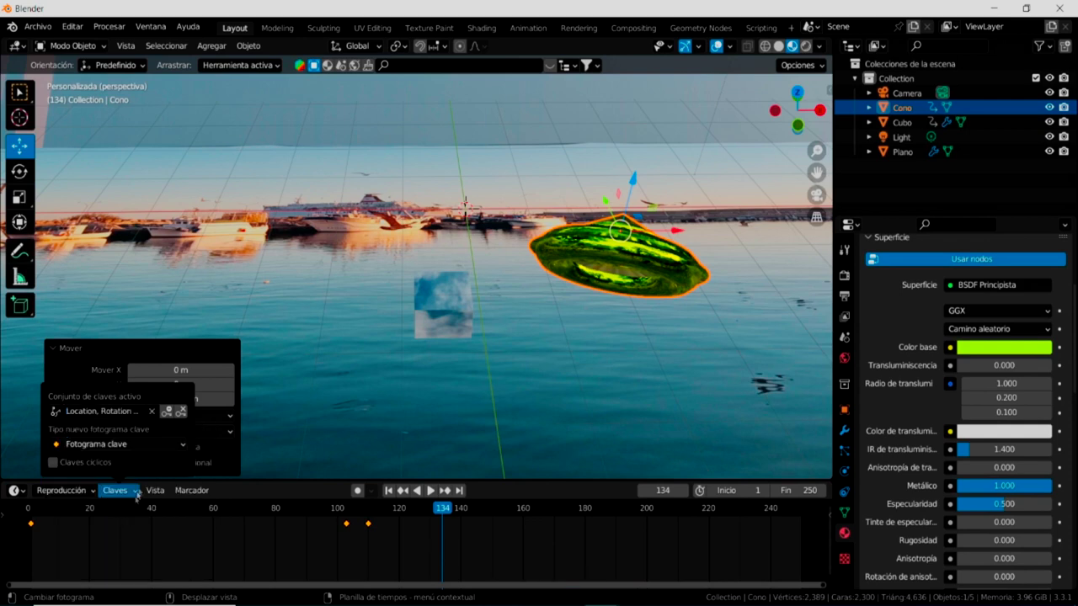
{"action": "left_click", "coordinate": [166, 412]}
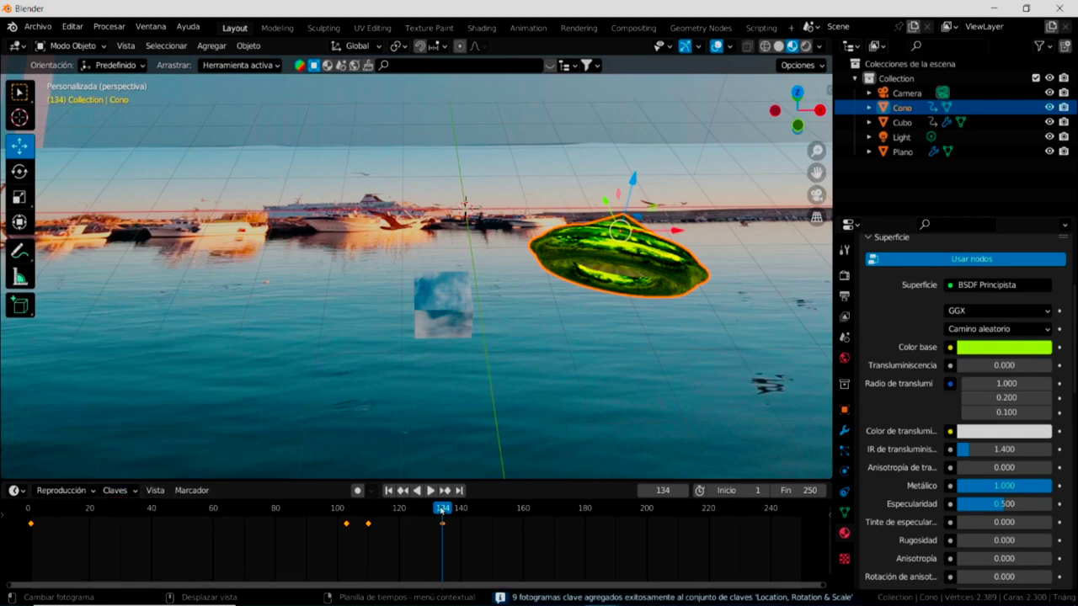
{"action": "left_click", "coordinate": [133, 491]}
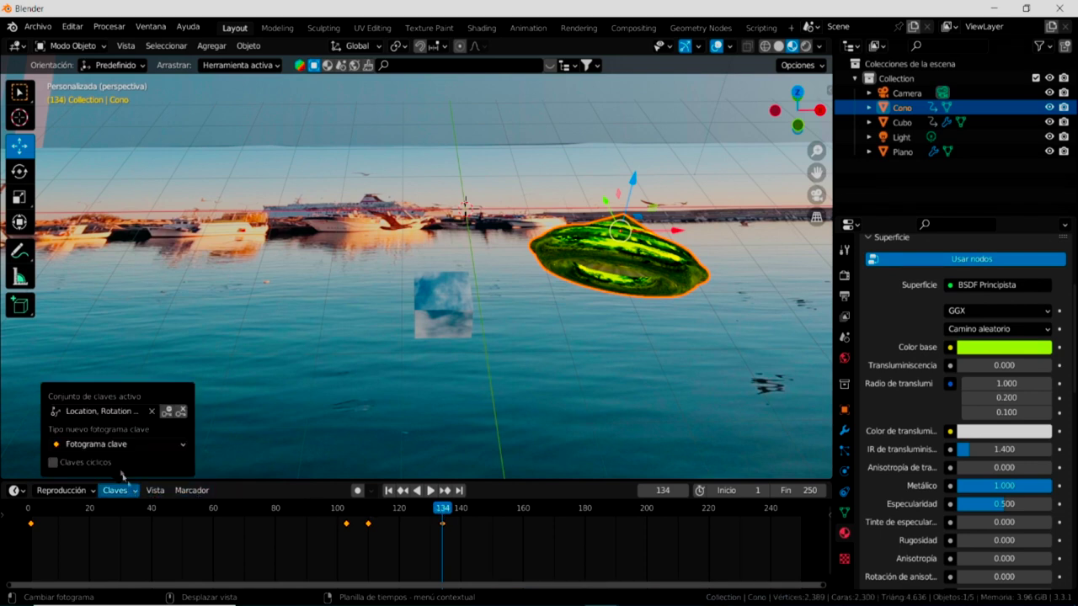
{"action": "left_click", "coordinate": [54, 411]}
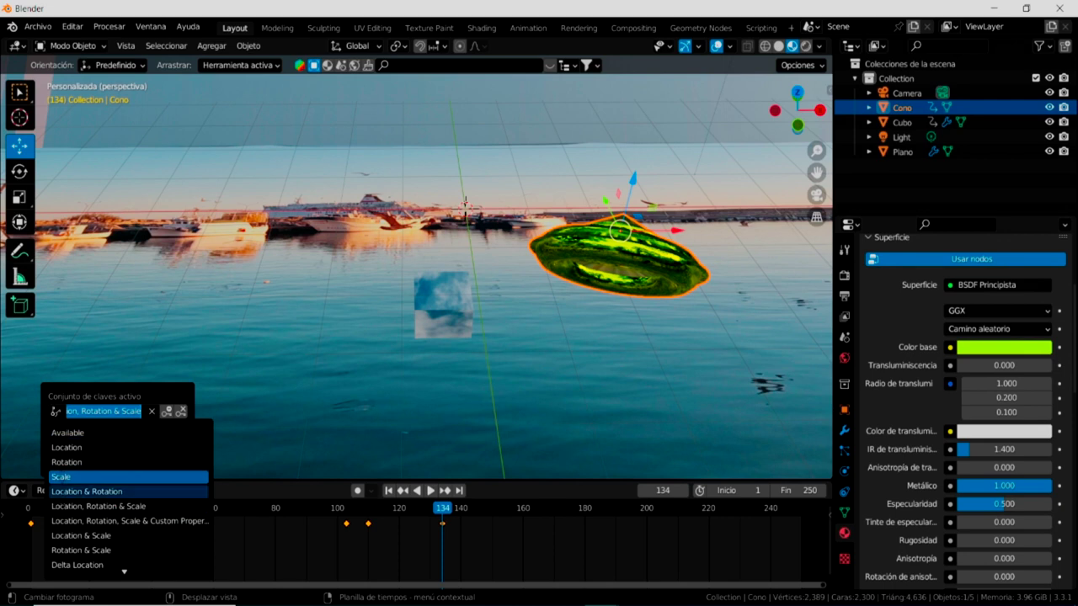
{"action": "left_click", "coordinate": [145, 506]}
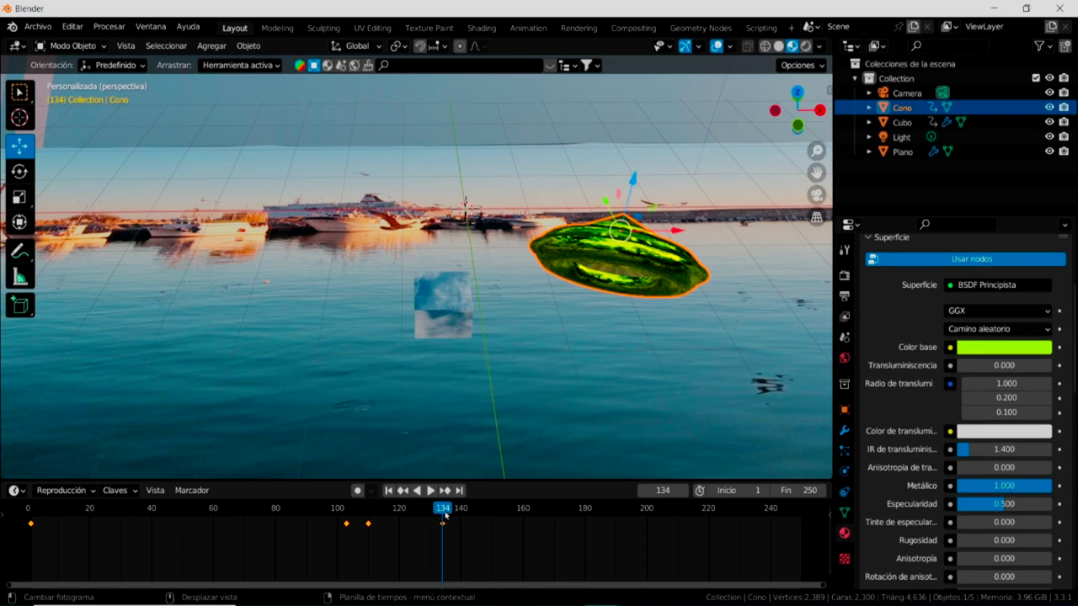
Lower the UFO into the water and keyframe it at frame 139.
{"action": "key", "text": "space"}
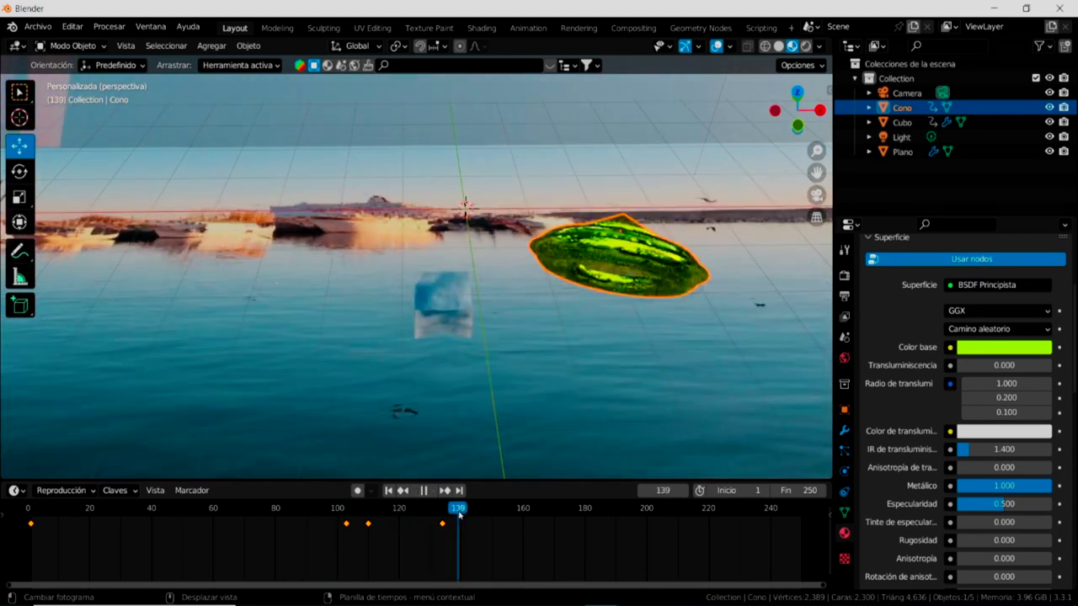
{"action": "key", "text": "space"}
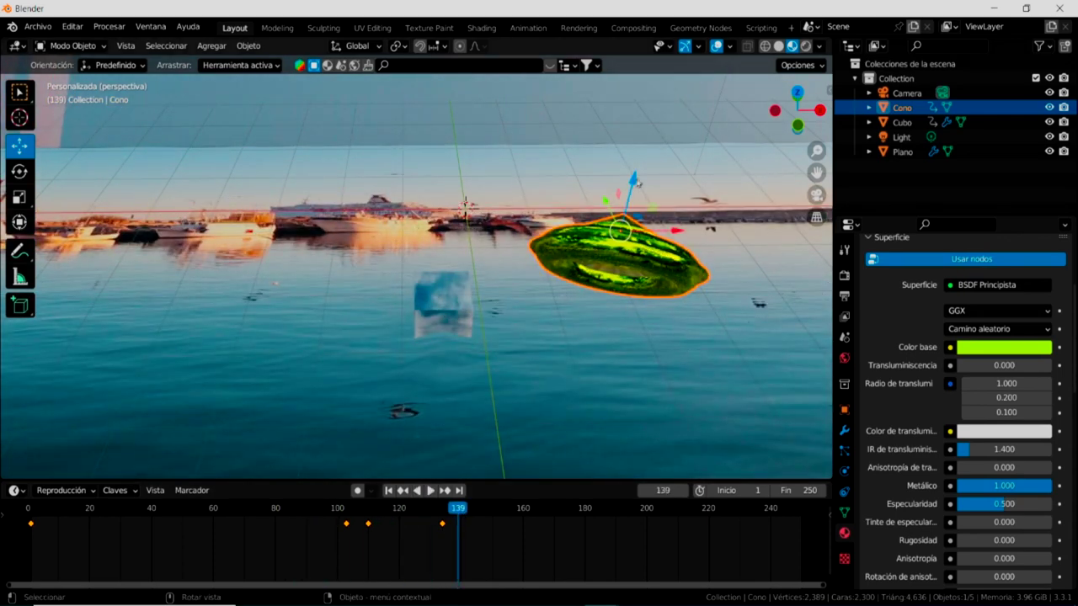
{"action": "left_click_drag", "start_coordinate": [638, 181], "coordinate": [575, 342]}
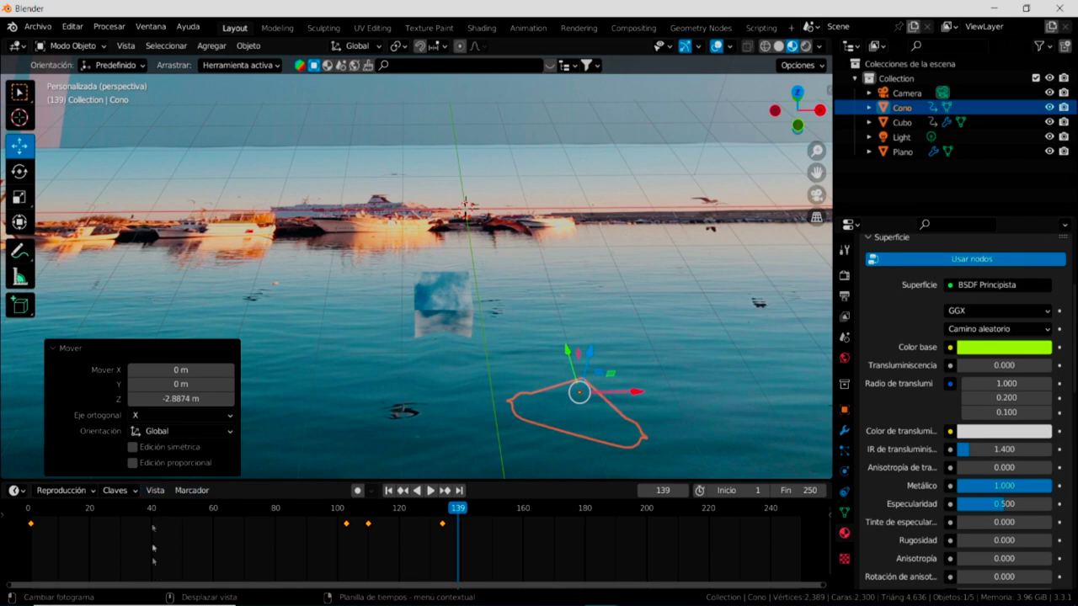
{"action": "left_click", "coordinate": [135, 493]}
{"action": "left_click", "coordinate": [163, 412]}
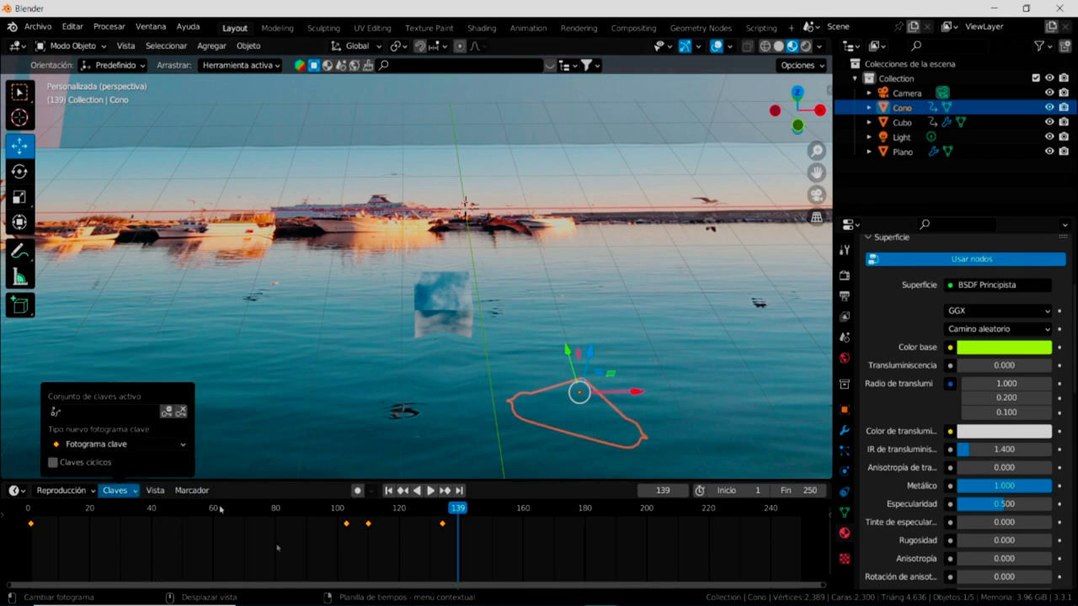
{"action": "left_click", "coordinate": [131, 493]}
{"action": "left_click", "coordinate": [131, 492]}
{"action": "left_click", "coordinate": [133, 493]}
{"action": "left_click", "coordinate": [55, 412]}
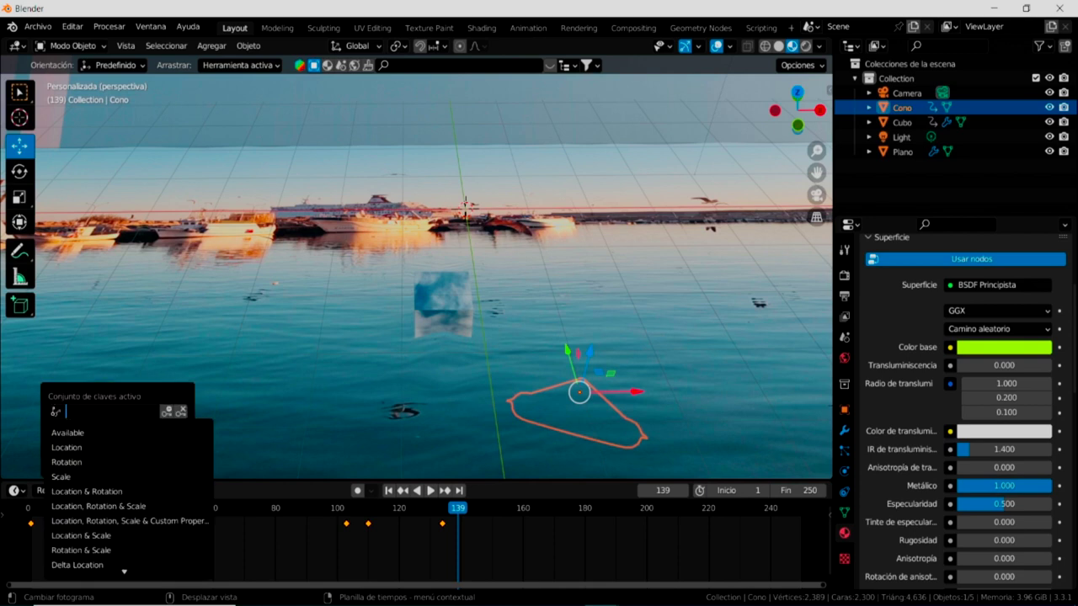
{"action": "left_click", "coordinate": [111, 506]}
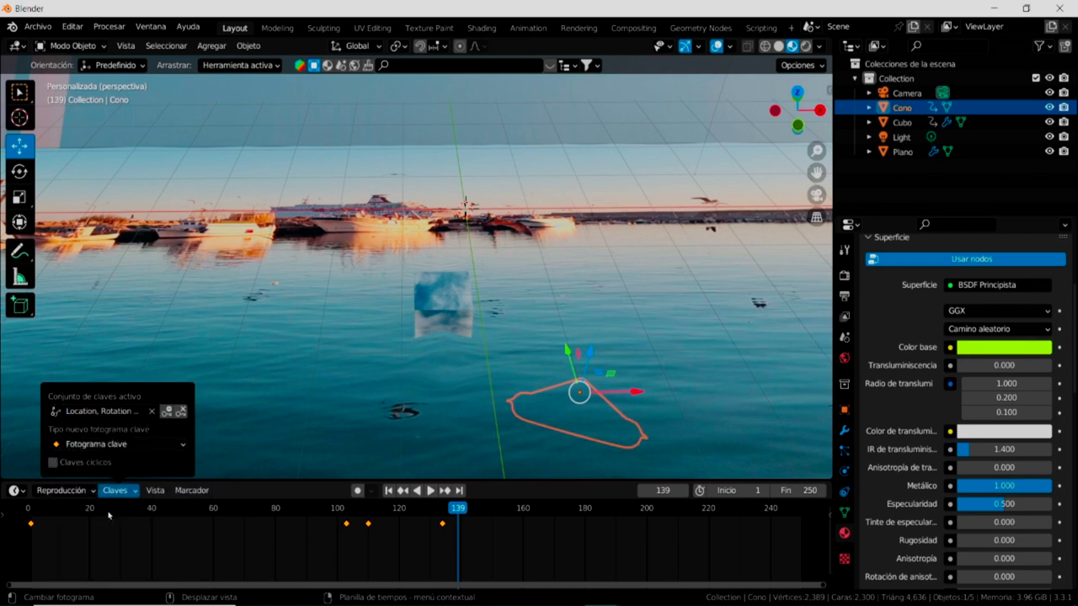
{"action": "left_click", "coordinate": [166, 412]}
At frame 147, lift the UFO 3.4228 m along Z above the water.
{"action": "mouse_move", "coordinate": [458, 540]}
{"action": "left_mouse_down"}
{"action": "mouse_move", "coordinate": [467, 514]}
{"action": "mouse_move", "coordinate": [484, 517]}
{"action": "left_mouse_up"}
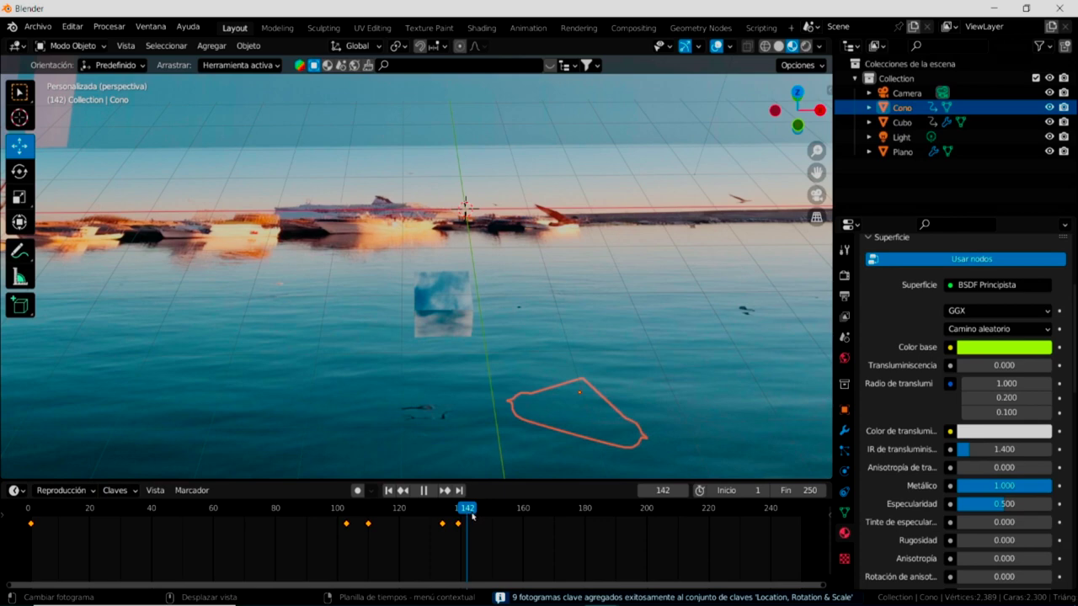
{"action": "left_click_drag", "start_coordinate": [483, 517], "coordinate": [483, 517]}
{"action": "mouse_move", "coordinate": [597, 358]}
{"action": "left_mouse_down"}
{"action": "mouse_move", "coordinate": [683, 153]}
{"action": "mouse_move", "coordinate": [3, 266]}
{"action": "left_mouse_up"}
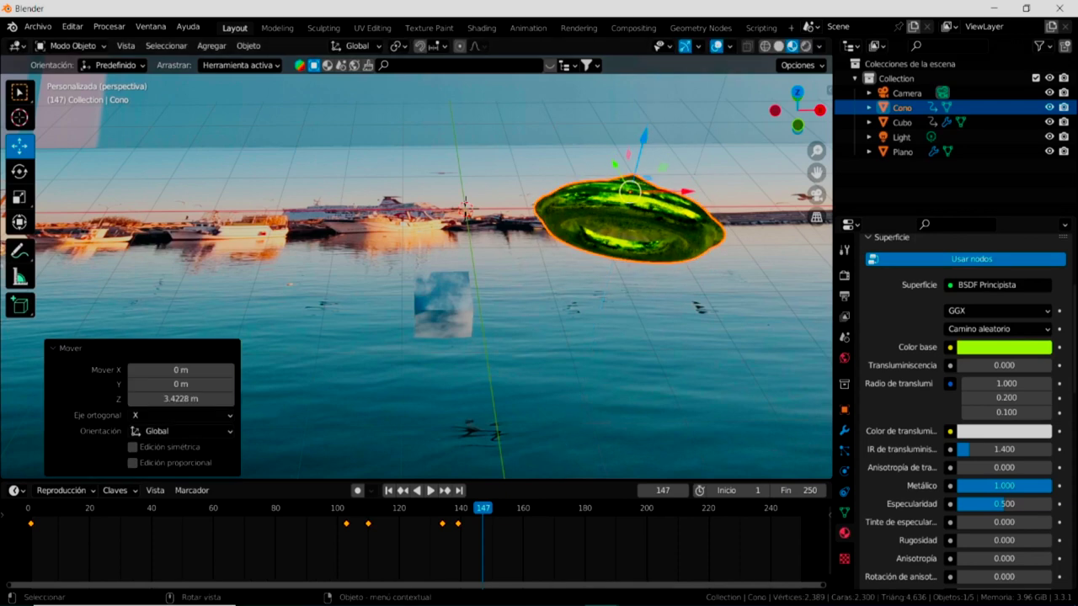
Scale the UFO down to 0.388 and keyframe it at frame 147.
{"action": "left_click", "coordinate": [21, 199]}
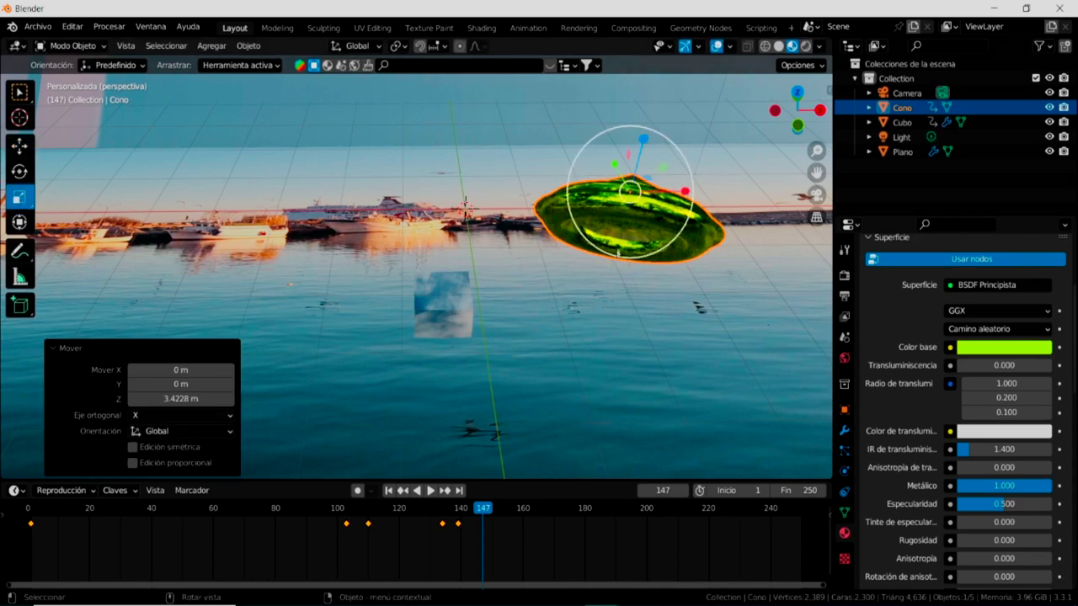
{"action": "left_click_drag", "start_coordinate": [622, 257], "coordinate": [617, 218]}
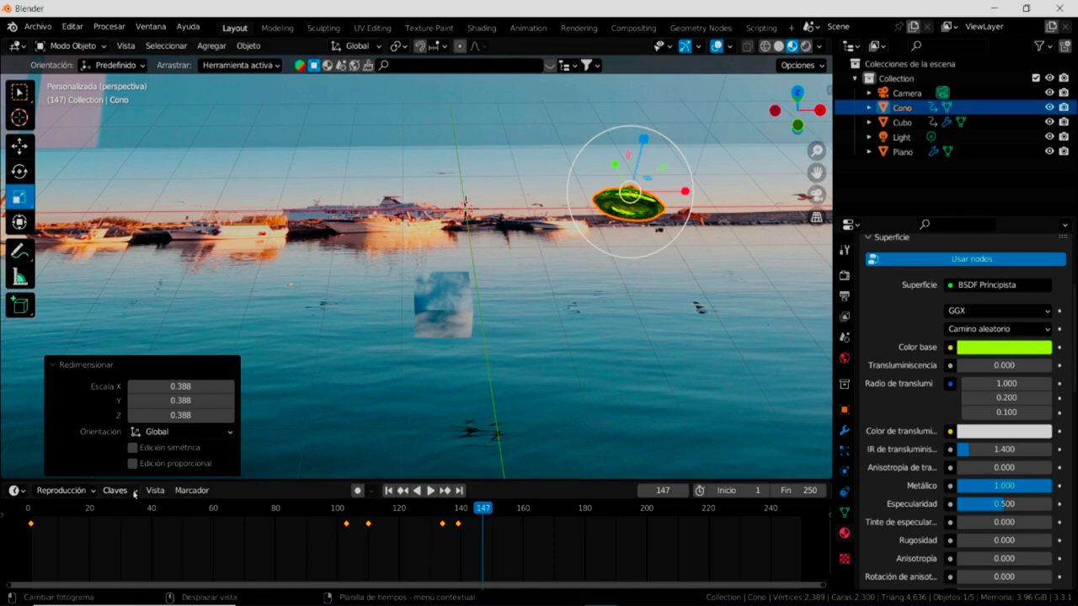
{"action": "left_click", "coordinate": [118, 490]}
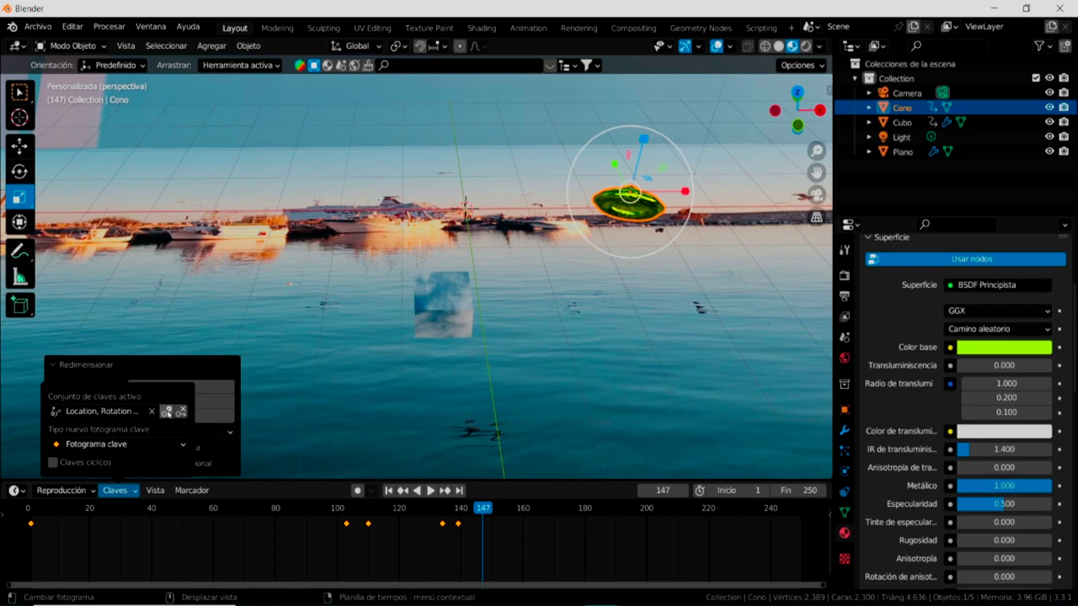
{"action": "left_click", "coordinate": [167, 411]}
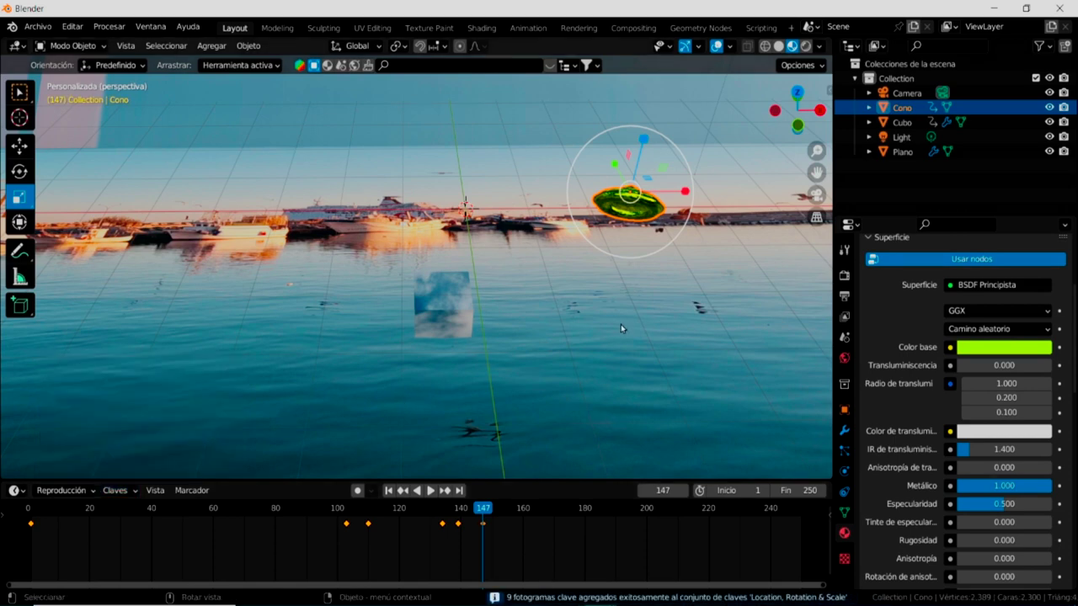
Shrink the UFO to 0.231 scale and keyframe it at frame 179.
{"action": "key", "text": "space"}
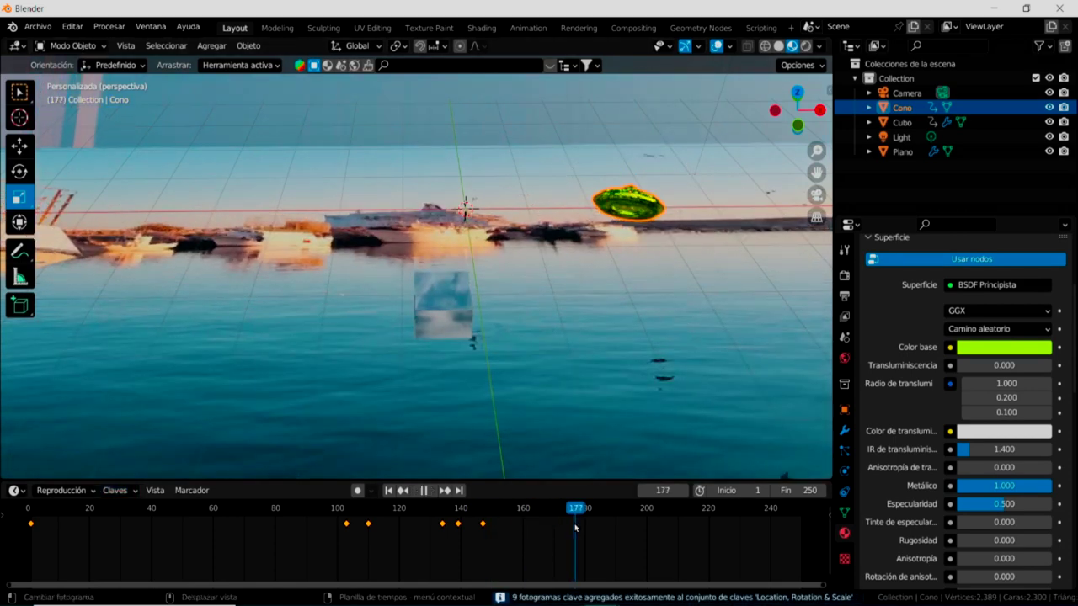
{"action": "key", "text": "space"}
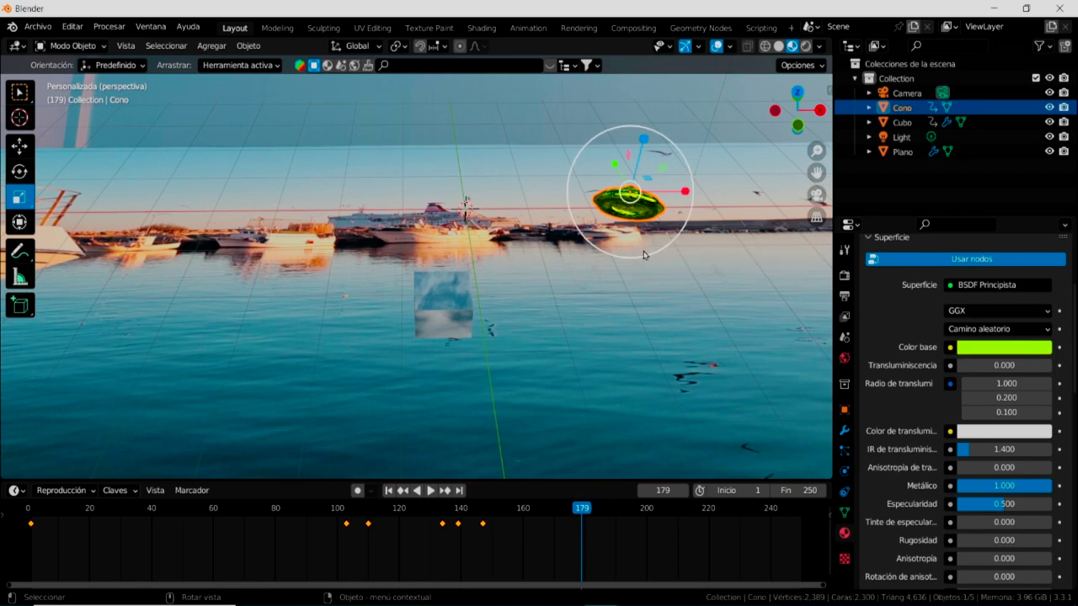
{"action": "scroll", "coordinate": [642, 250], "scroll_direction": "up", "scroll_amount": 3}
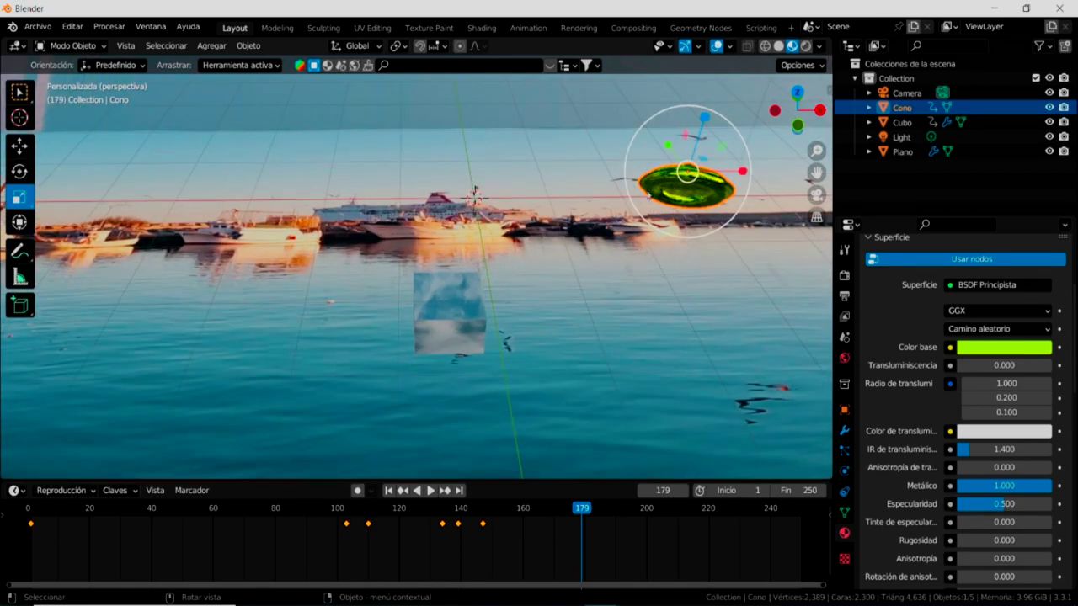
{"action": "left_click_drag", "start_coordinate": [660, 232], "coordinate": [692, 189]}
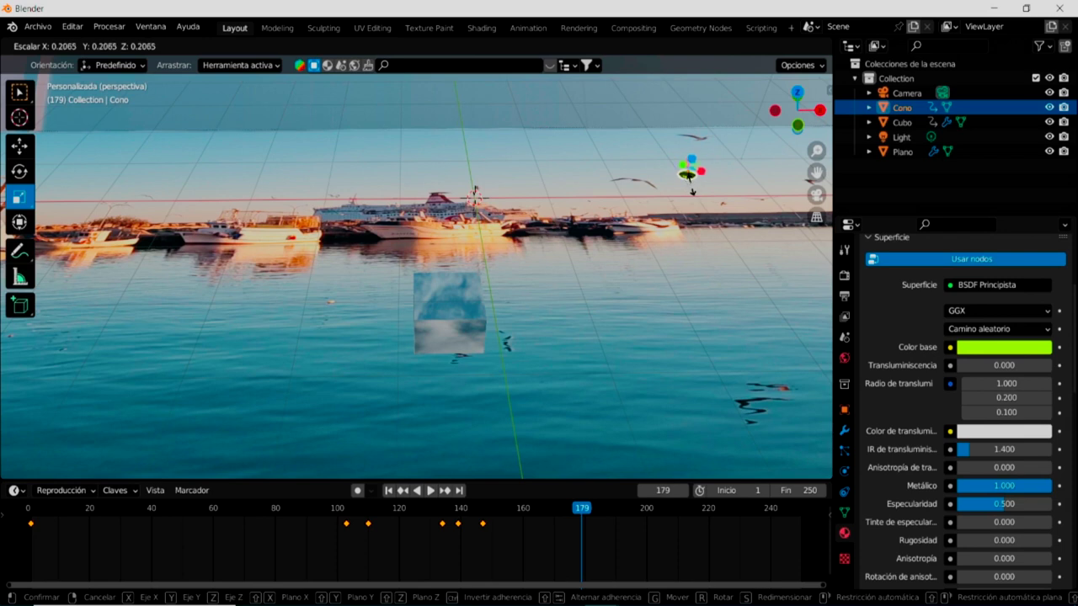
{"action": "left_click_drag", "start_coordinate": [691, 192], "coordinate": [688, 188]}
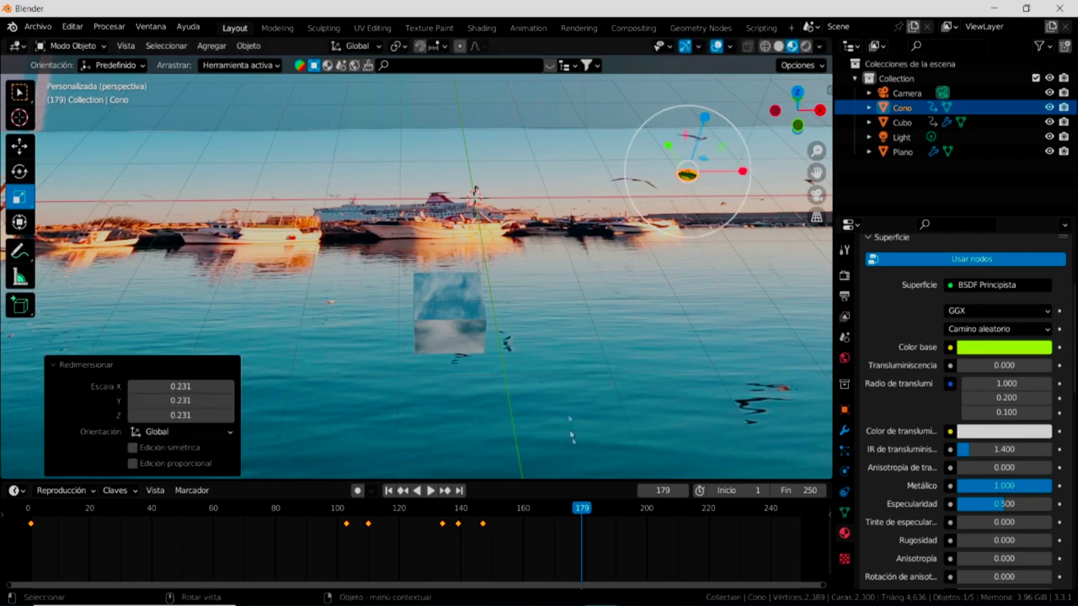
{"action": "left_click", "coordinate": [136, 491]}
{"action": "left_click", "coordinate": [167, 411]}
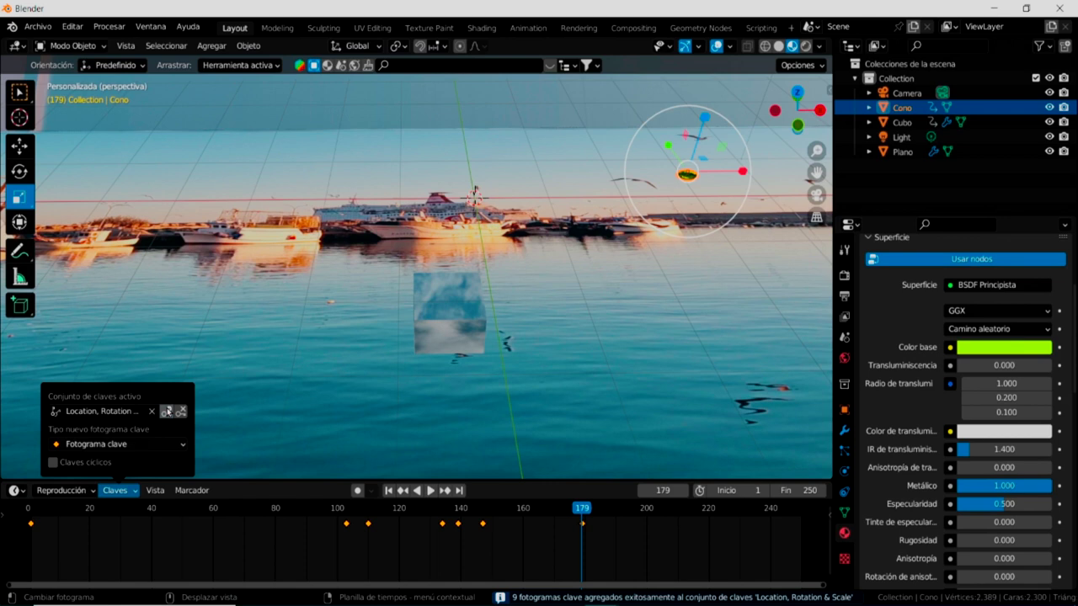
Slide the UFO 1.42 m along X and keyframe it at frame 182.
{"action": "key", "text": "space"}
{"action": "key", "text": "space"}
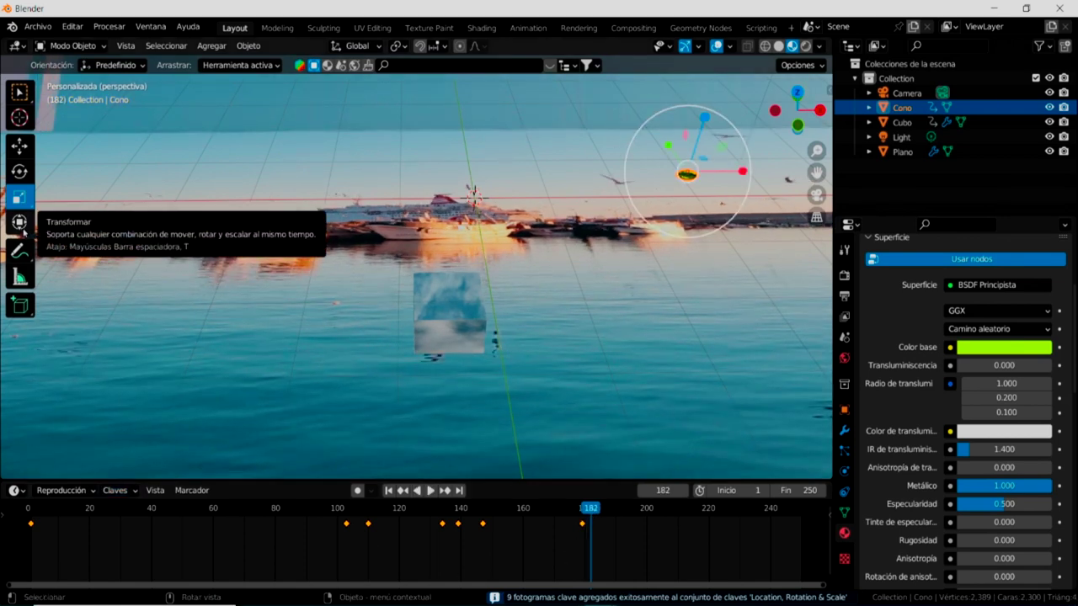
{"action": "left_click", "coordinate": [20, 146]}
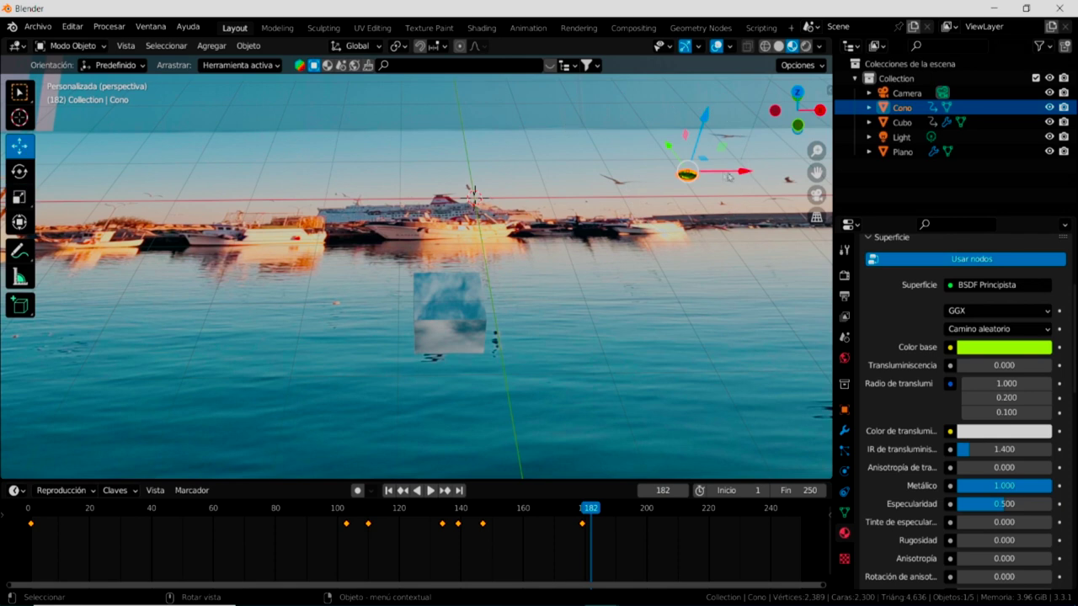
{"action": "left_click_drag", "start_coordinate": [720, 174], "coordinate": [827, 173]}
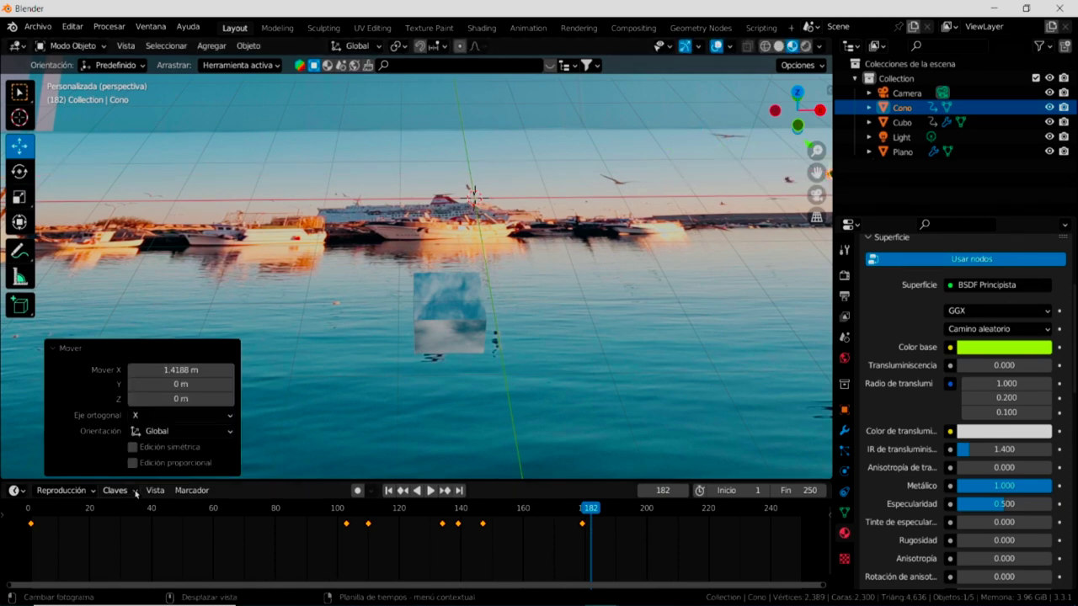
{"action": "key", "text": "i"}
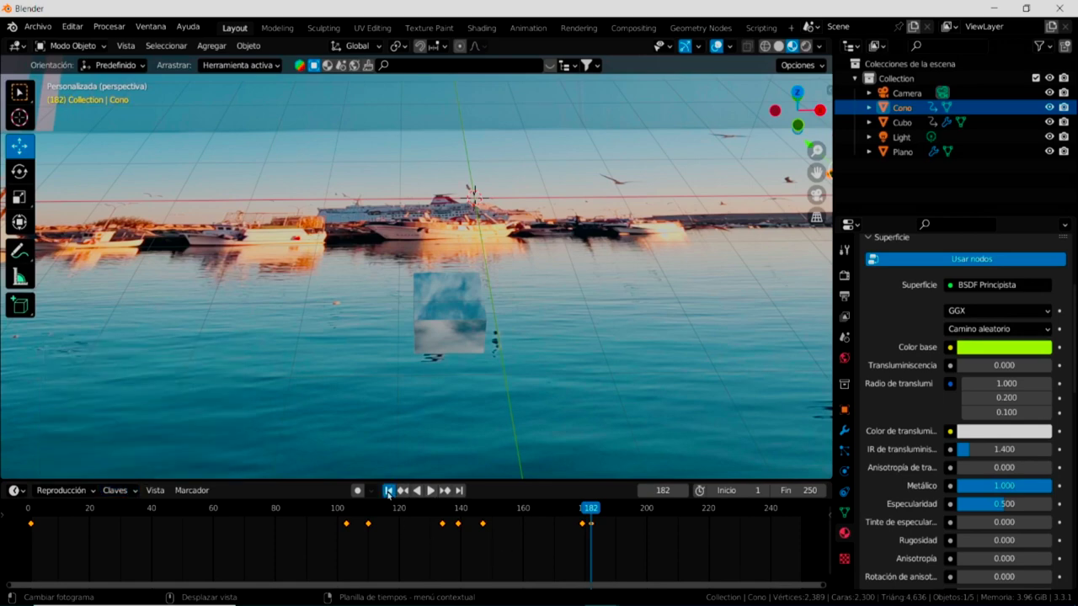
{"action": "left_click", "coordinate": [389, 491]}
{"action": "middle_click_drag", "start_coordinate": [413, 426], "coordinate": [510, 480]}
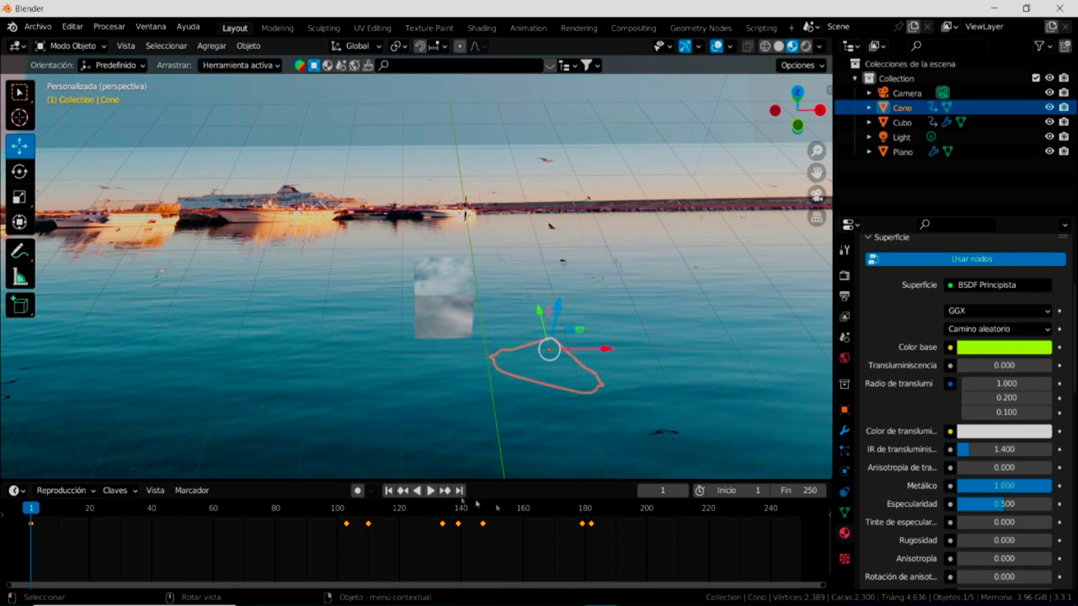
{"action": "mouse_move", "coordinate": [508, 478]}
{"action": "left_mouse_down"}
{"action": "mouse_move", "coordinate": [508, 415]}
{"action": "mouse_move", "coordinate": [506, 550]}
{"action": "left_mouse_up"}
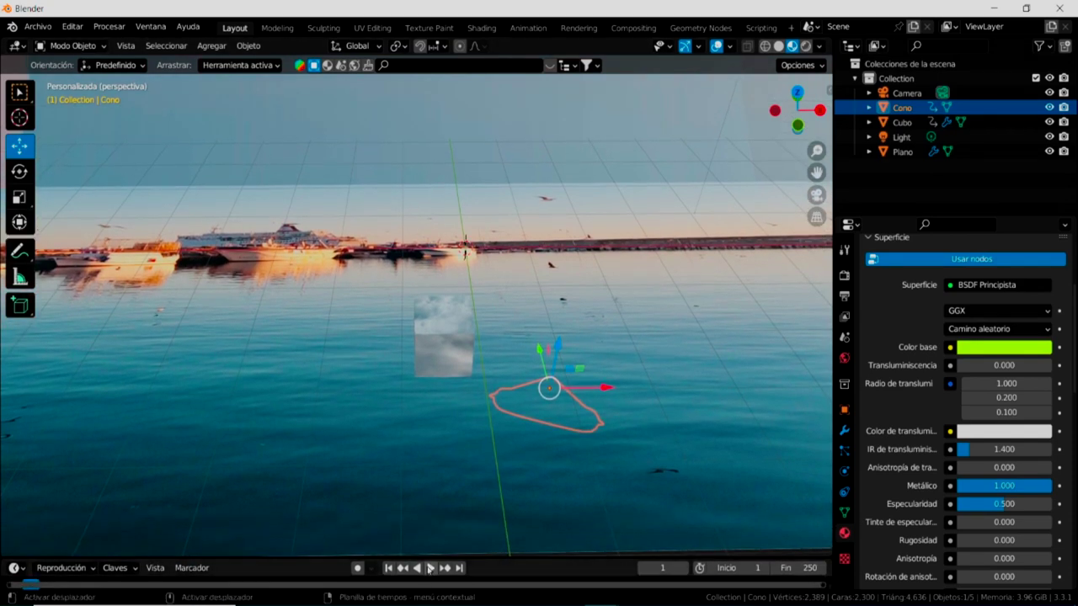
{"action": "left_click", "coordinate": [429, 568]}
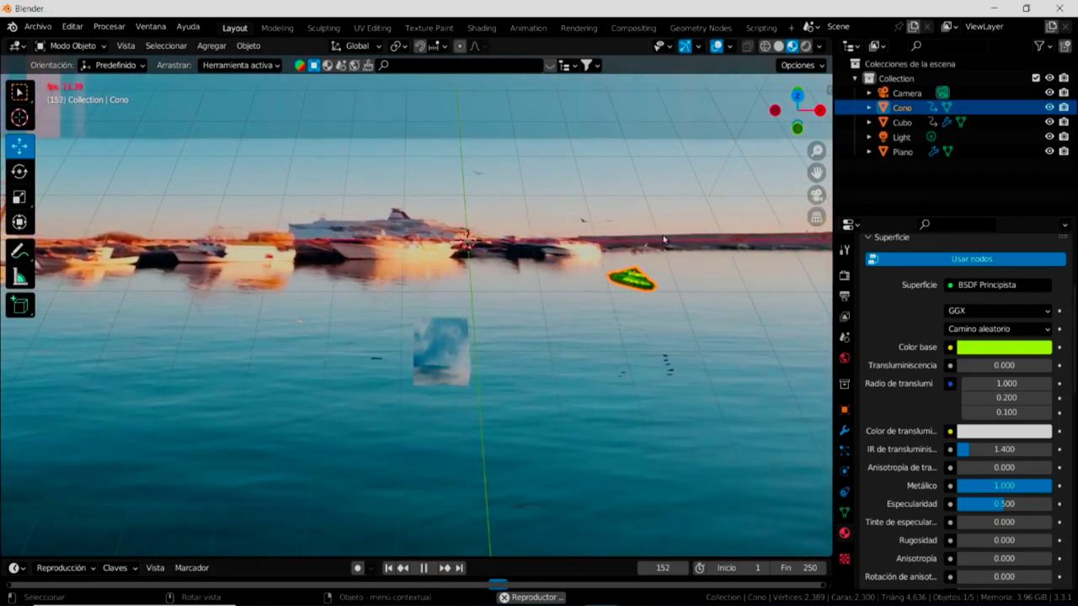
{"action": "left_click", "coordinate": [424, 568]}
{"action": "left_click", "coordinate": [389, 568]}
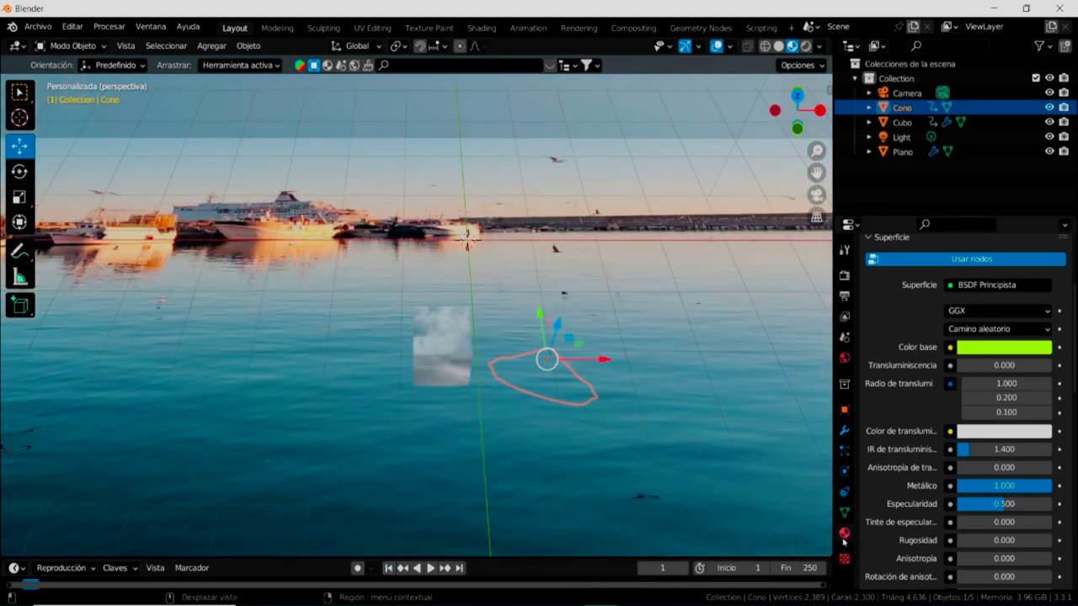
Add a Dynamic Paint modifier to the Cono and set its type to Pincel (brush).
{"action": "left_click", "coordinate": [844, 430]}
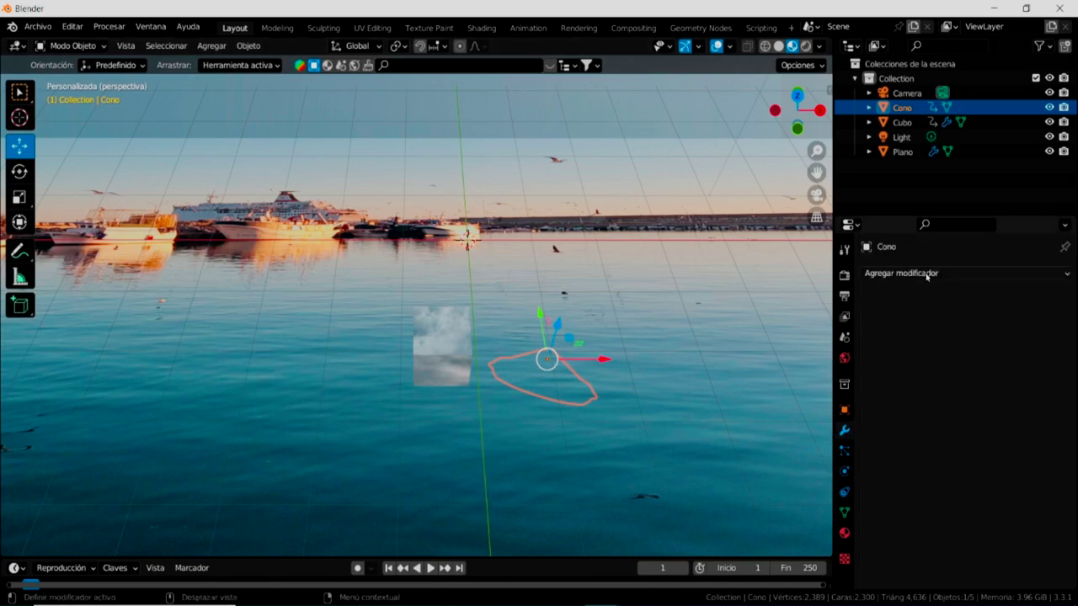
{"action": "left_click", "coordinate": [927, 275]}
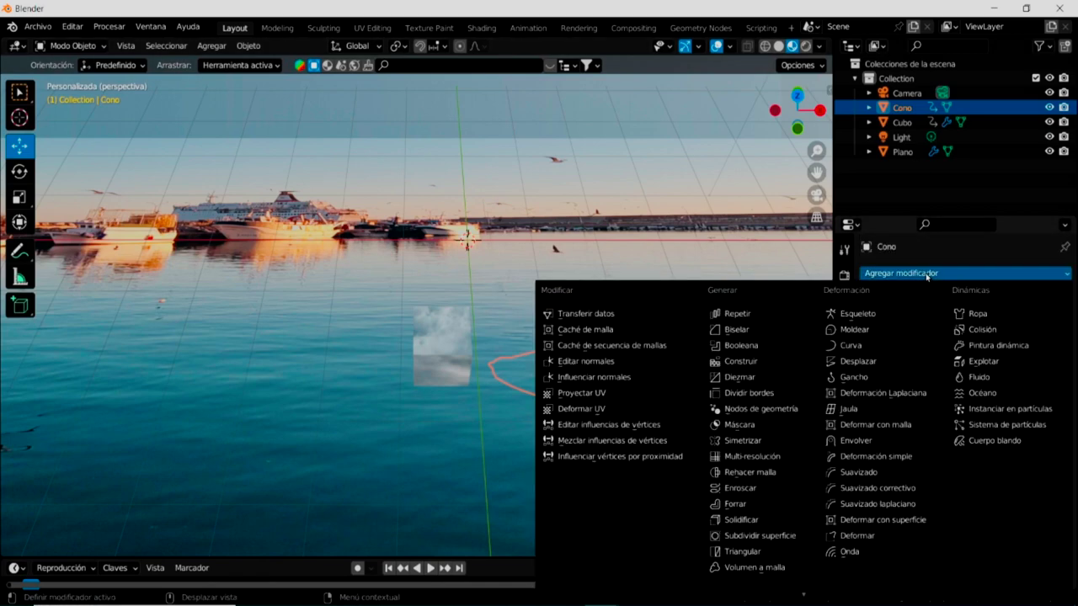
{"action": "left_click", "coordinate": [986, 347]}
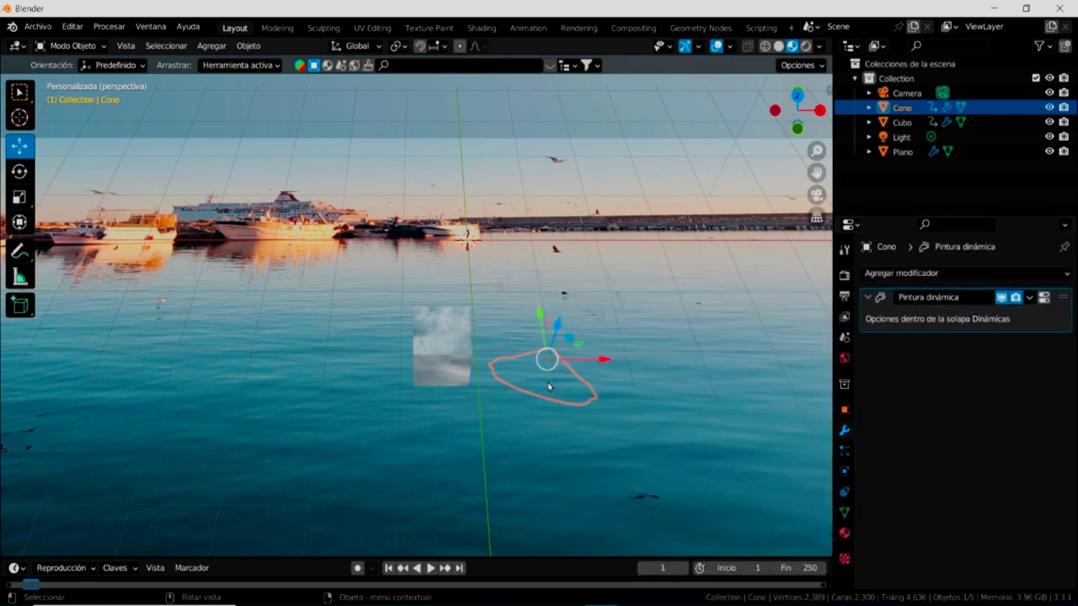
{"action": "left_click", "coordinate": [845, 491]}
{"action": "left_click", "coordinate": [845, 473]}
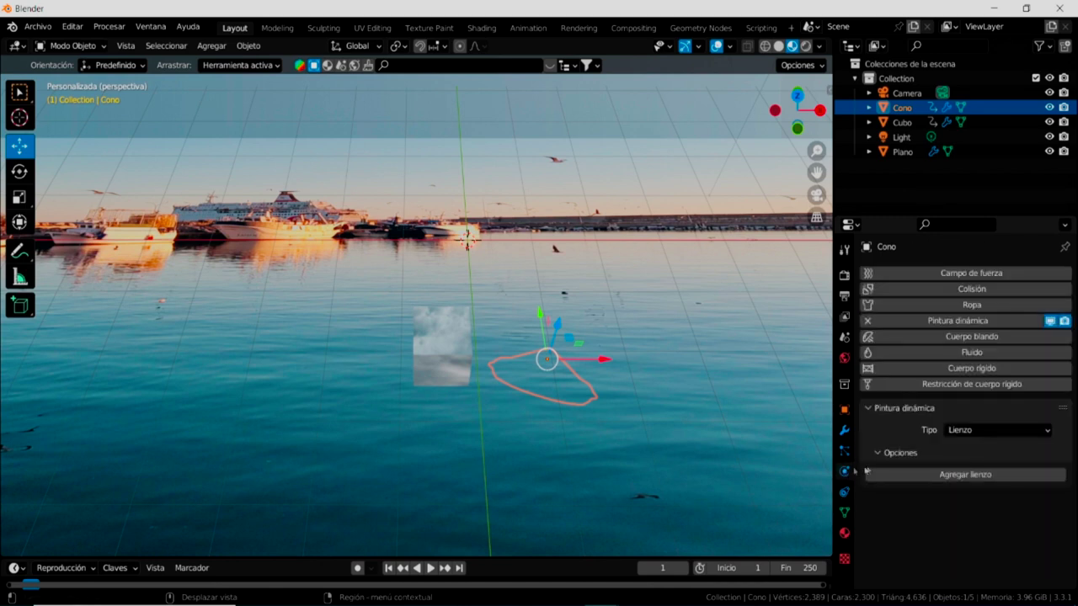
{"action": "left_click", "coordinate": [980, 429]}
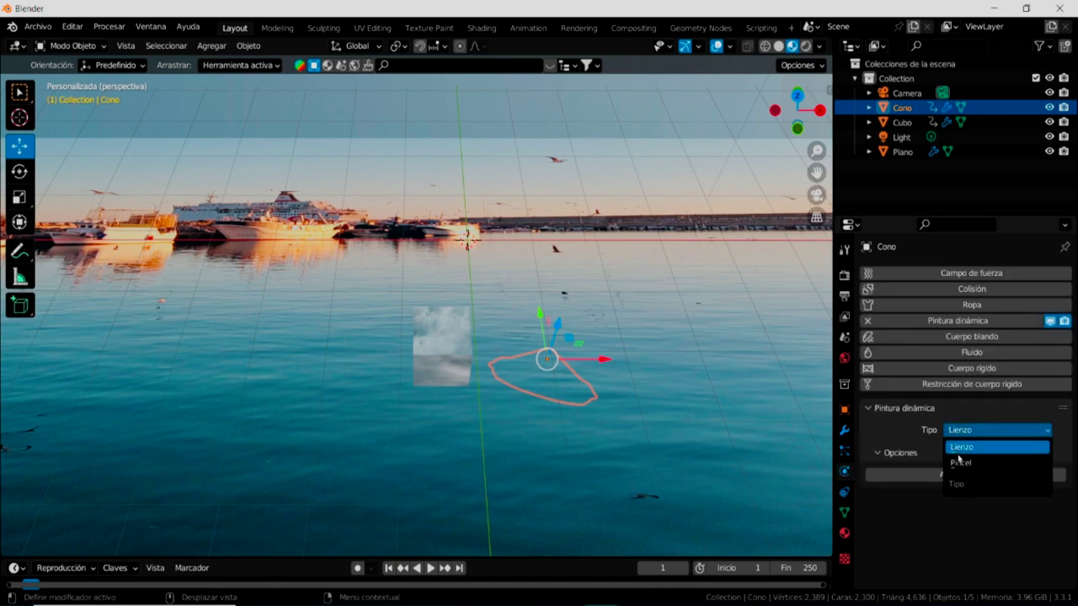
{"action": "left_click", "coordinate": [959, 462]}
{"action": "left_click", "coordinate": [959, 475]}
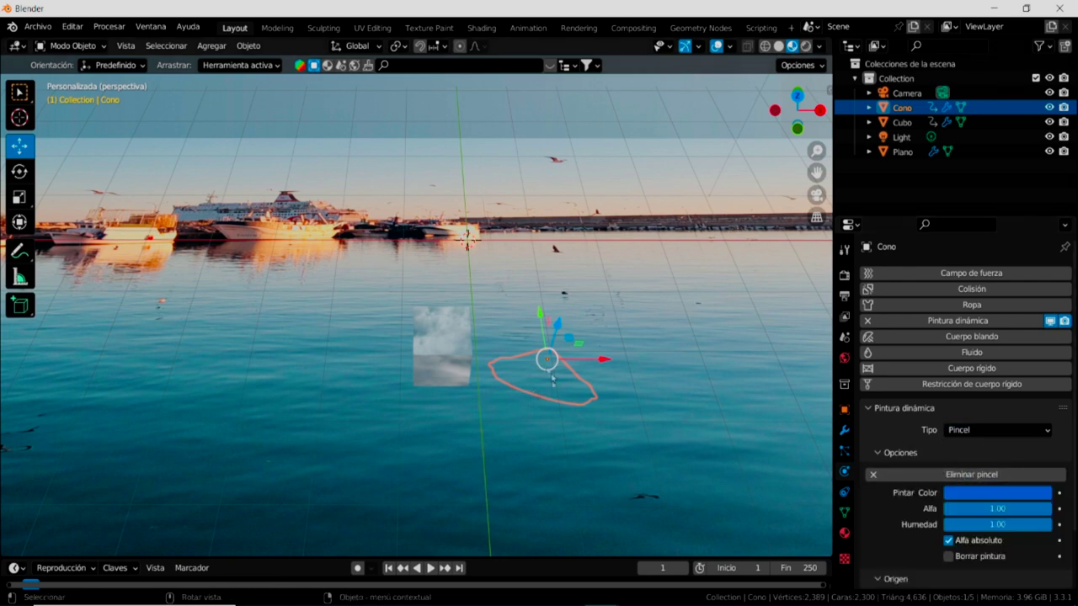
Play the animation to test the brush, then stop and rewind to frame 1.
{"action": "left_click", "coordinate": [430, 568]}
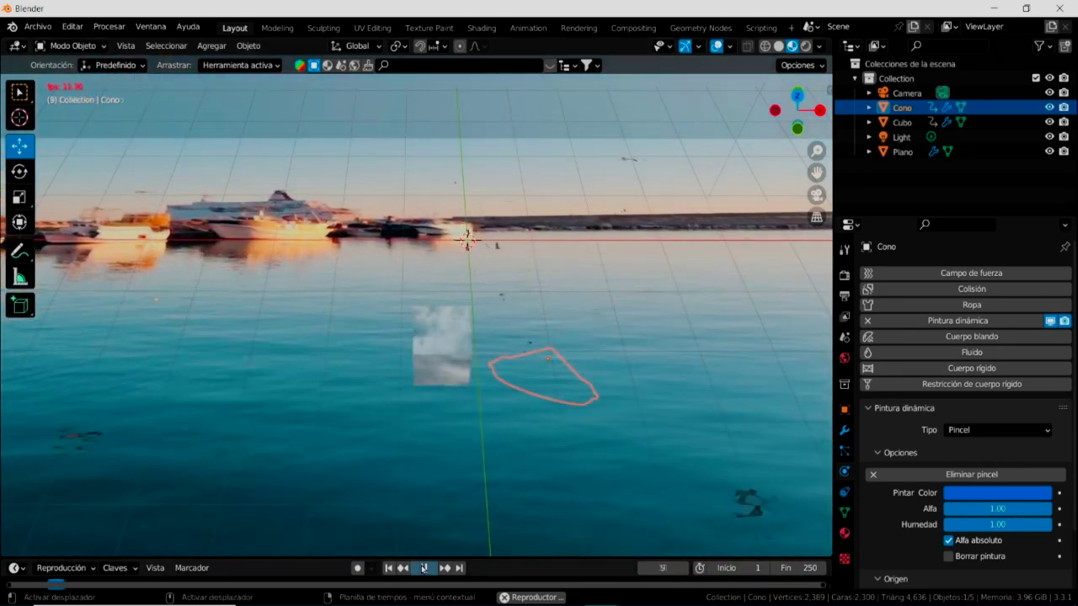
{"action": "left_click", "coordinate": [414, 568]}
{"action": "left_click", "coordinate": [387, 568]}
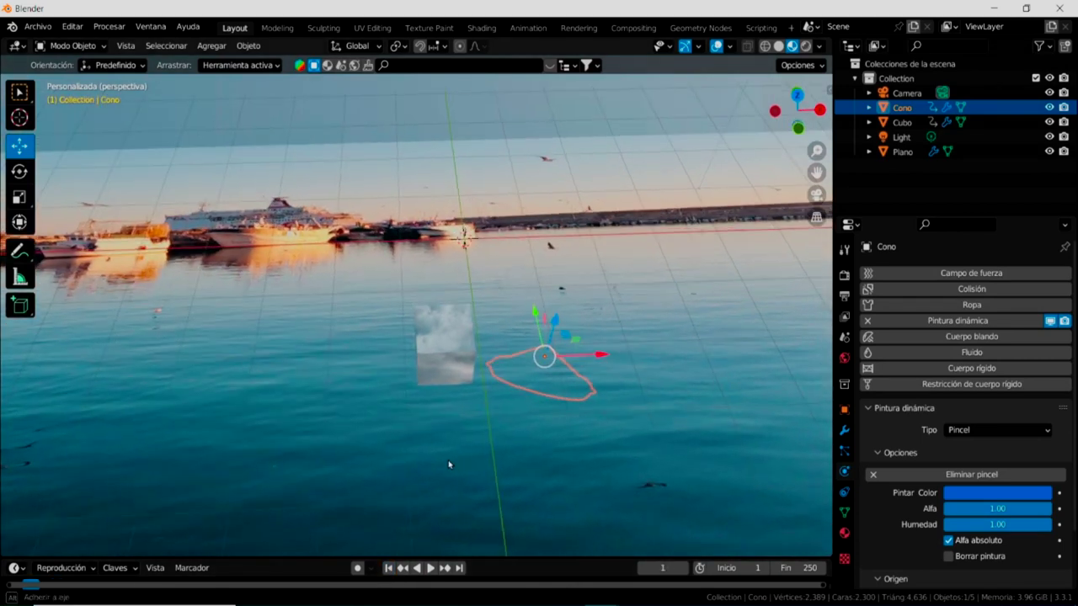
Show the sidebar's Vista tab, look through the camera, and level it on the harbour.
{"action": "left_click", "coordinate": [831, 91]}
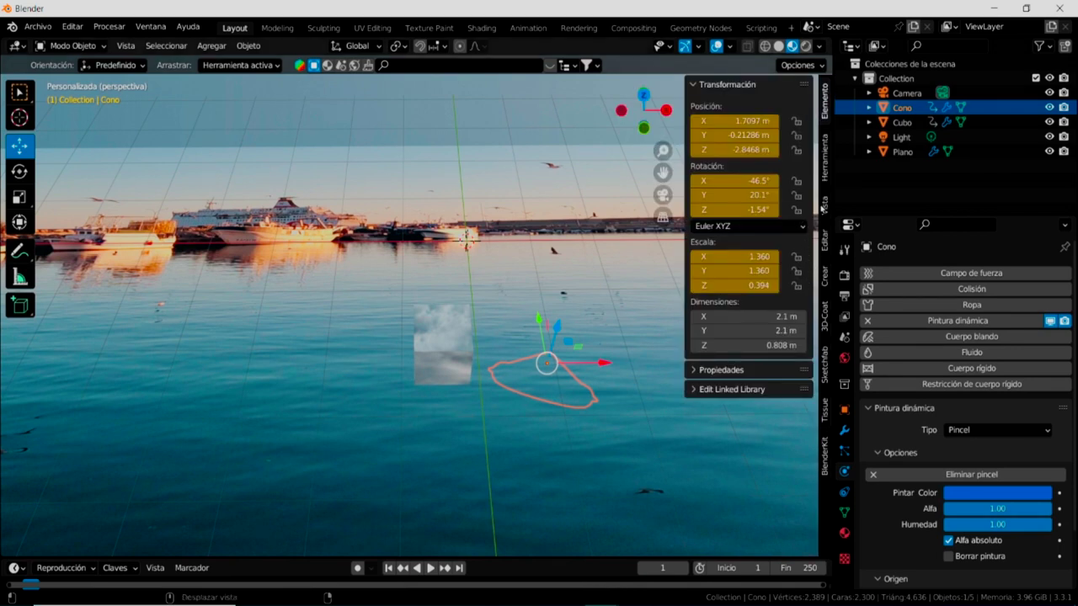
{"action": "left_click", "coordinate": [824, 207]}
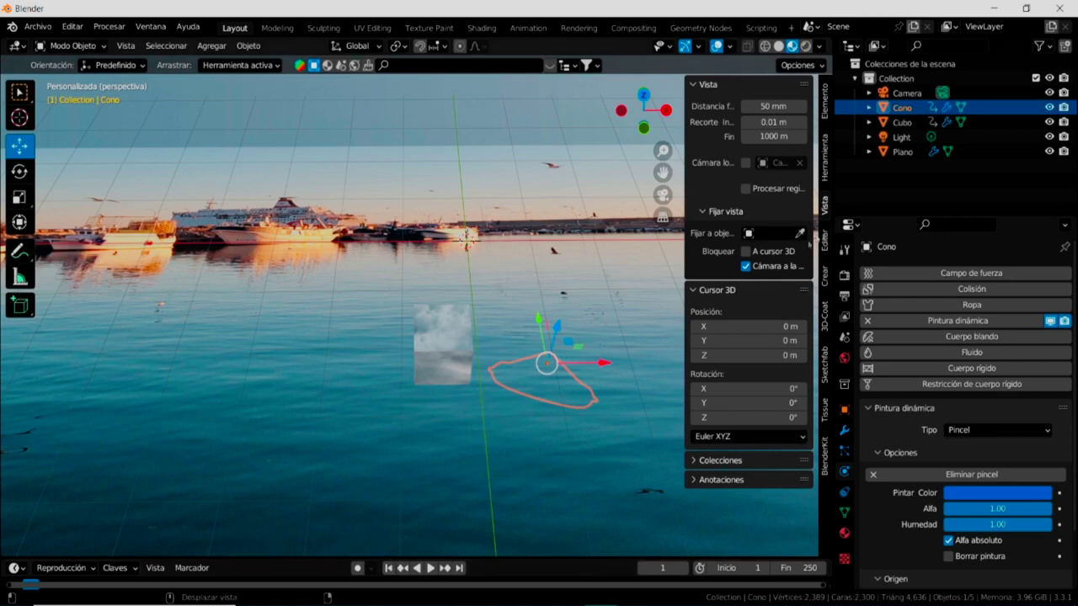
{"action": "key", "text": "KP_0"}
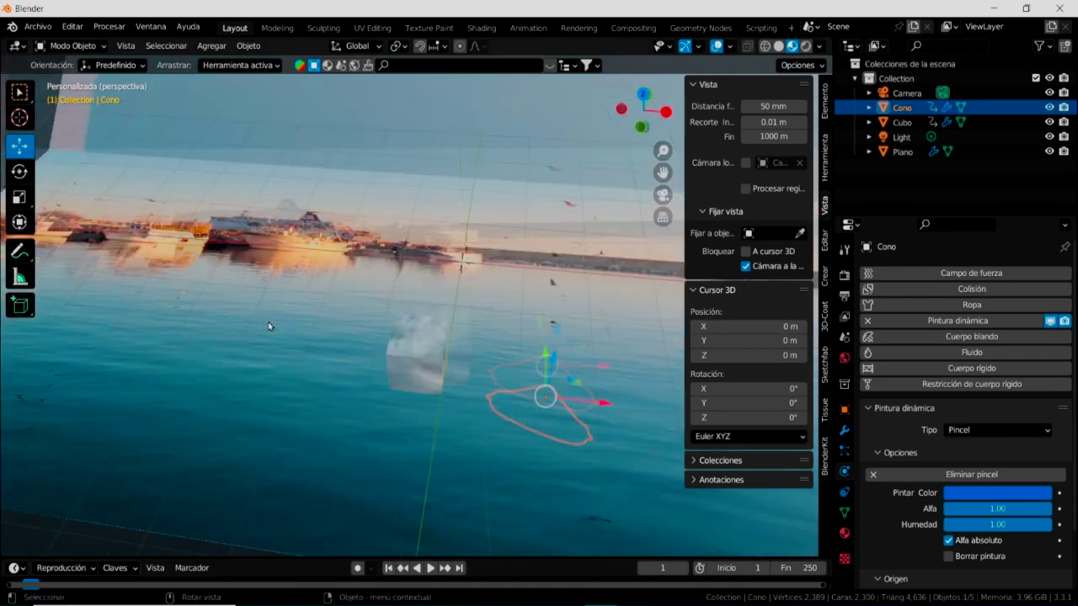
{"action": "mouse_move", "coordinate": [413, 412]}
{"action": "middle_mouse_down"}
{"action": "mouse_move", "coordinate": [490, 446]}
{"action": "mouse_move", "coordinate": [493, 480]}
{"action": "middle_mouse_up"}
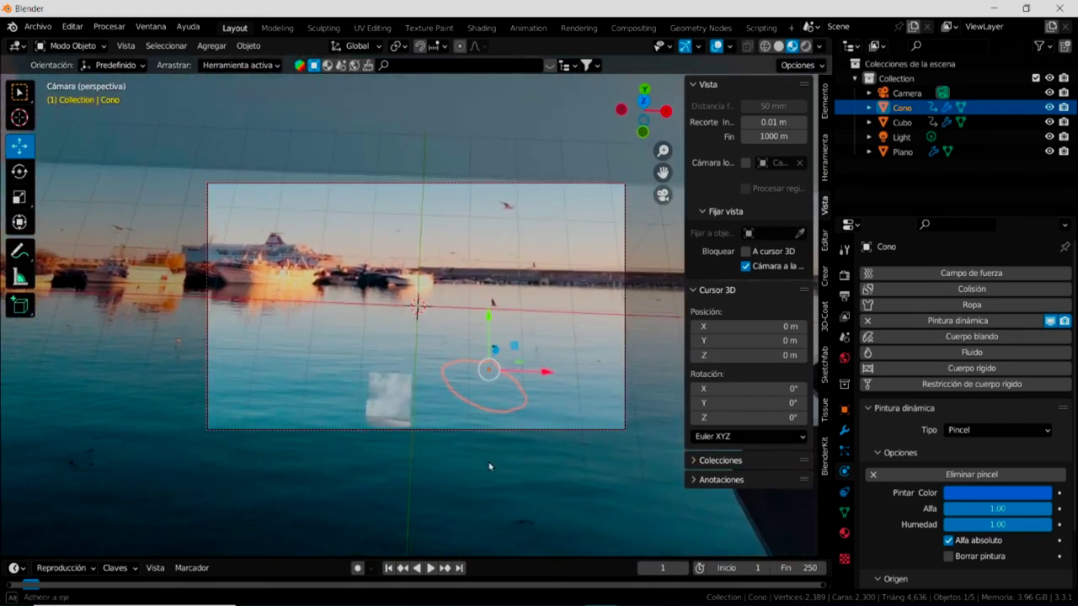
{"action": "mouse_move", "coordinate": [493, 481]}
{"action": "middle_mouse_down"}
{"action": "mouse_move", "coordinate": [467, 438]}
{"action": "mouse_move", "coordinate": [539, 456]}
{"action": "mouse_move", "coordinate": [574, 441]}
{"action": "mouse_move", "coordinate": [558, 440]}
{"action": "middle_mouse_up"}
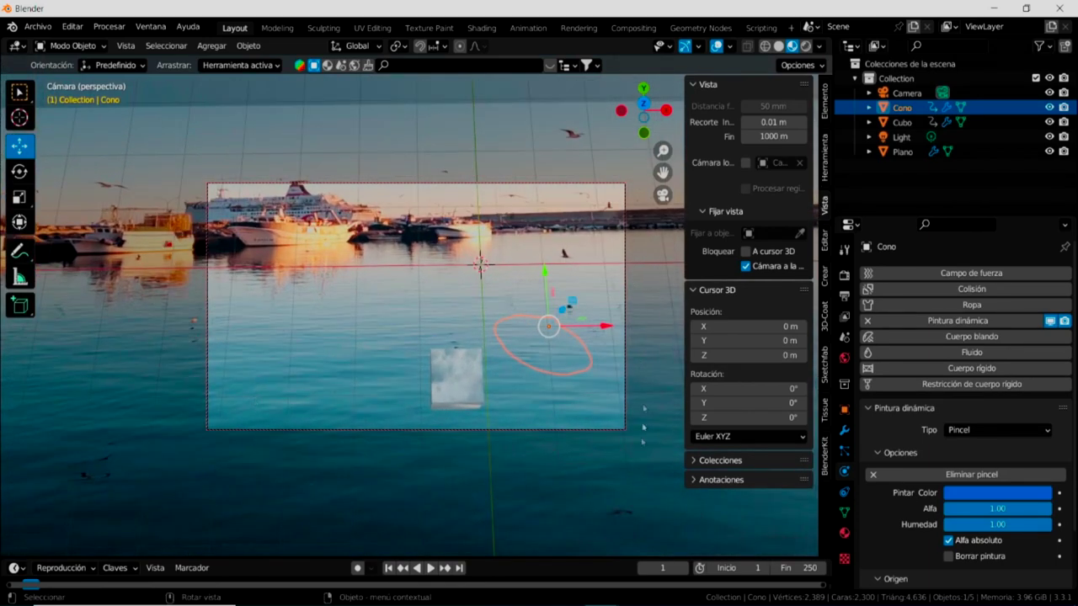
{"action": "middle_click_drag", "start_coordinate": [420, 397], "coordinate": [439, 399]}
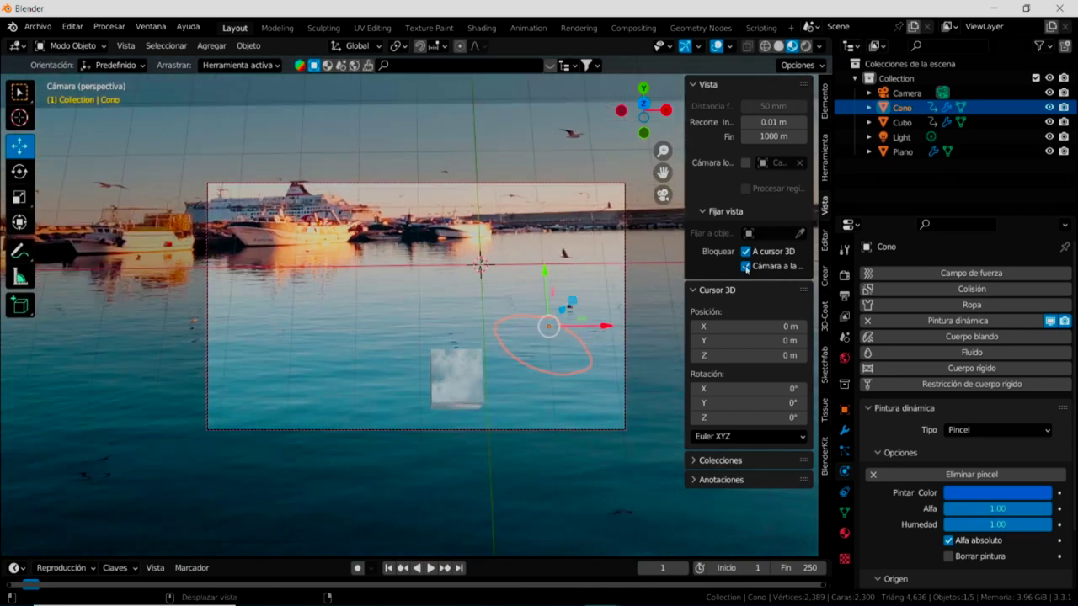
Recentre the camera frame with Lock Camera to View off, then re-enable it.
{"action": "left_click", "coordinate": [745, 266]}
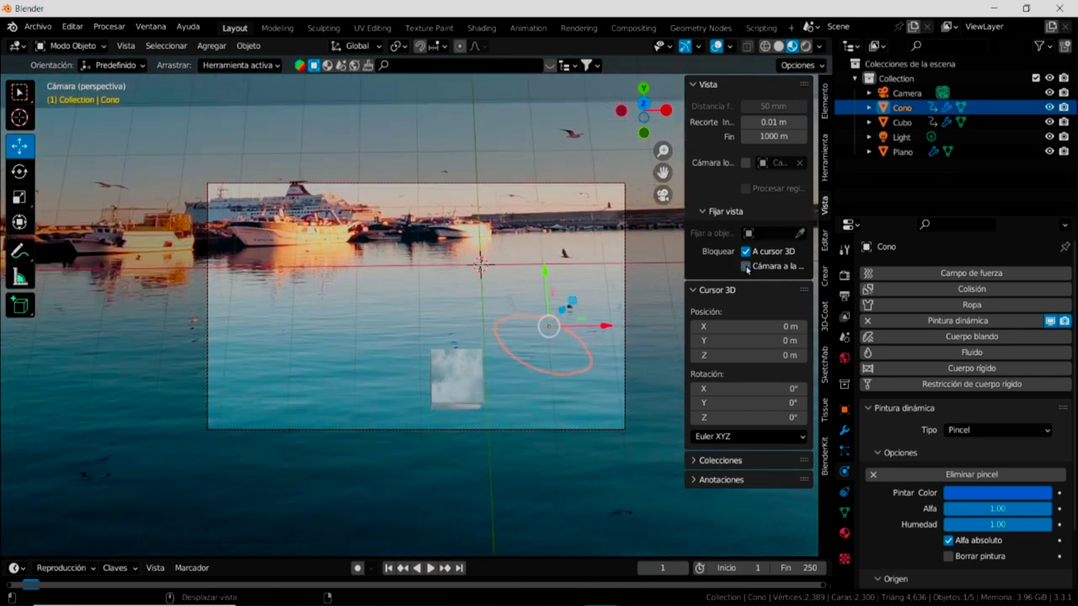
{"action": "scroll", "coordinate": [399, 368], "scroll_direction": "up", "scroll_amount": 2}
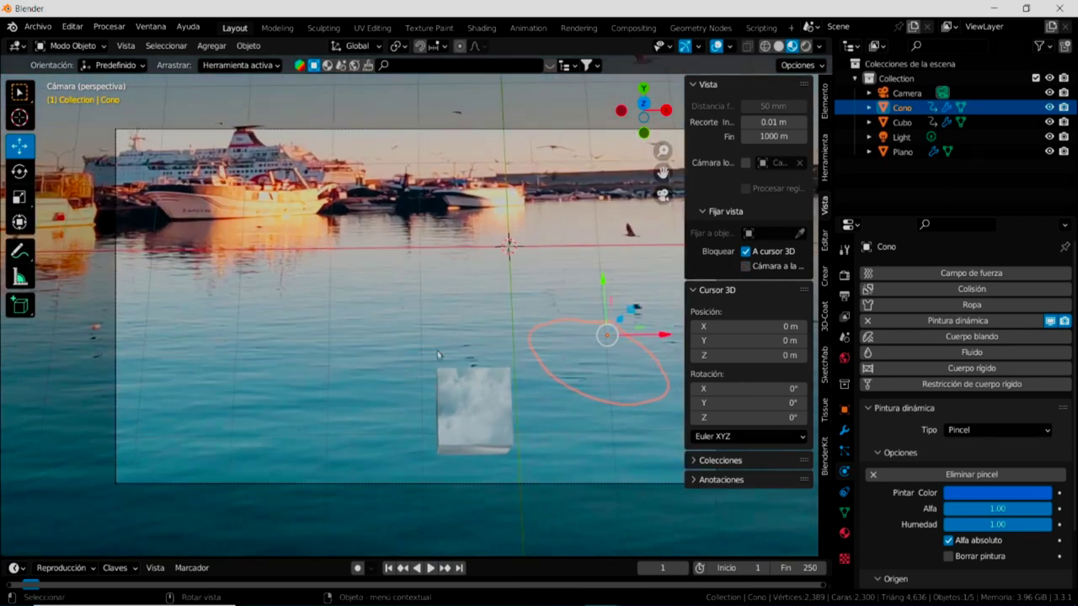
{"action": "middle_click_drag", "start_coordinate": [438, 354], "coordinate": [370, 361], "text": "shift"}
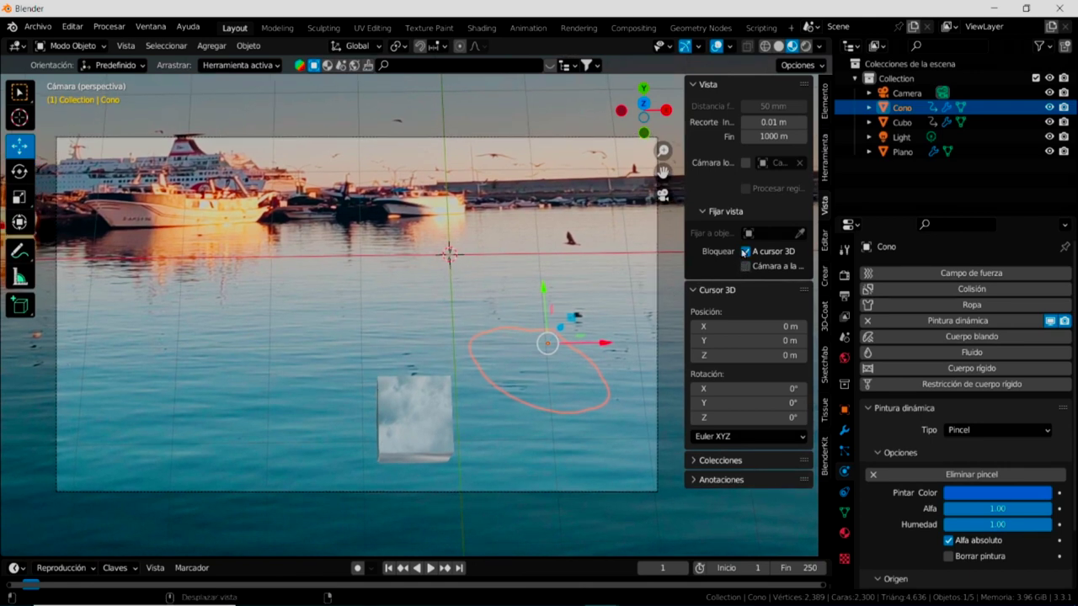
{"action": "left_click", "coordinate": [745, 268]}
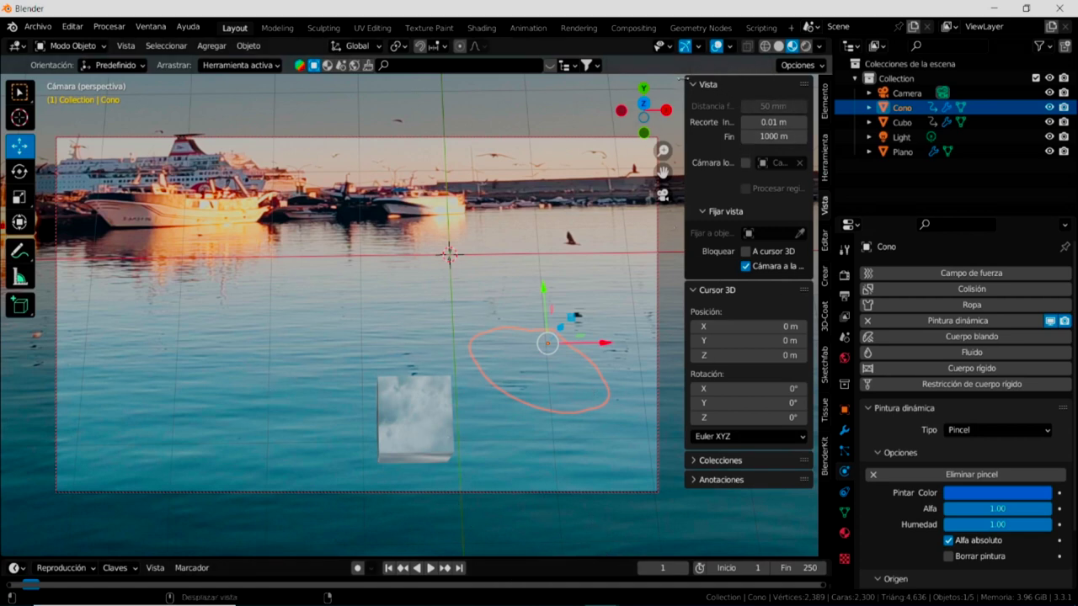
Hide the sidebar, stop playback, and tilt the camera to lower the horizon.
{"action": "key", "text": "n"}
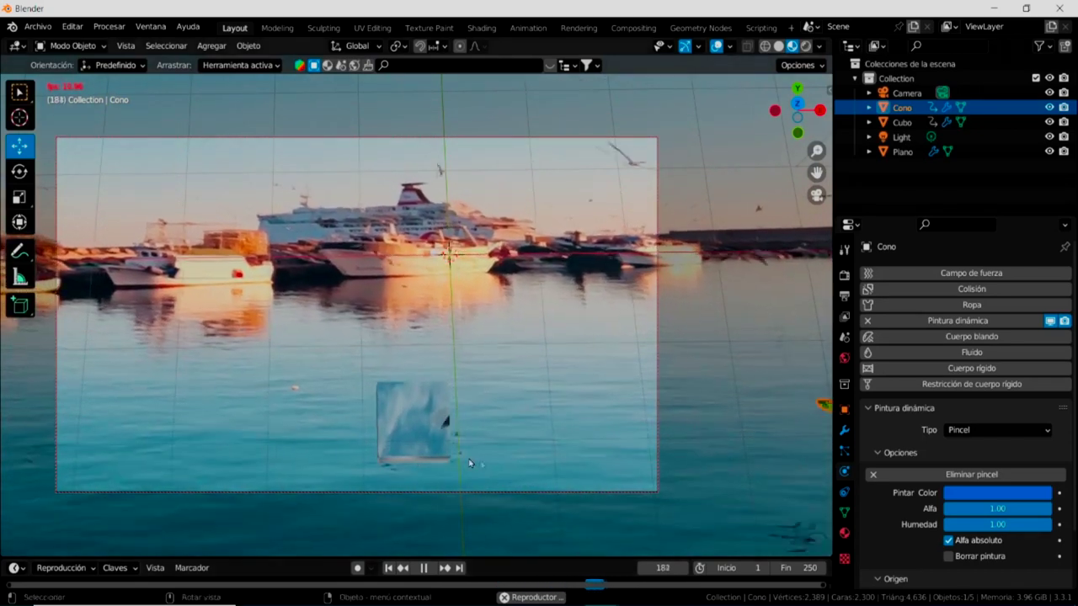
{"action": "key", "text": "space"}
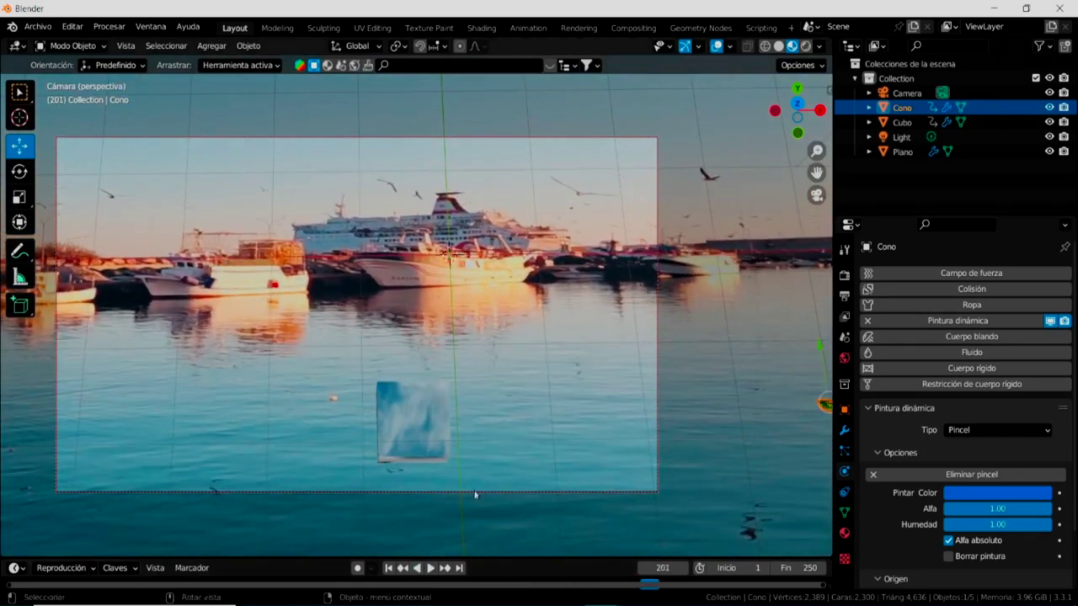
{"action": "mouse_move", "coordinate": [488, 492]}
{"action": "middle_mouse_down"}
{"action": "mouse_move", "coordinate": [476, 407]}
{"action": "mouse_move", "coordinate": [488, 440]}
{"action": "mouse_move", "coordinate": [509, 369]}
{"action": "mouse_move", "coordinate": [582, 411]}
{"action": "mouse_move", "coordinate": [436, 368]}
{"action": "mouse_move", "coordinate": [421, 384]}
{"action": "mouse_move", "coordinate": [461, 405]}
{"action": "mouse_move", "coordinate": [705, 108]}
{"action": "middle_mouse_up"}
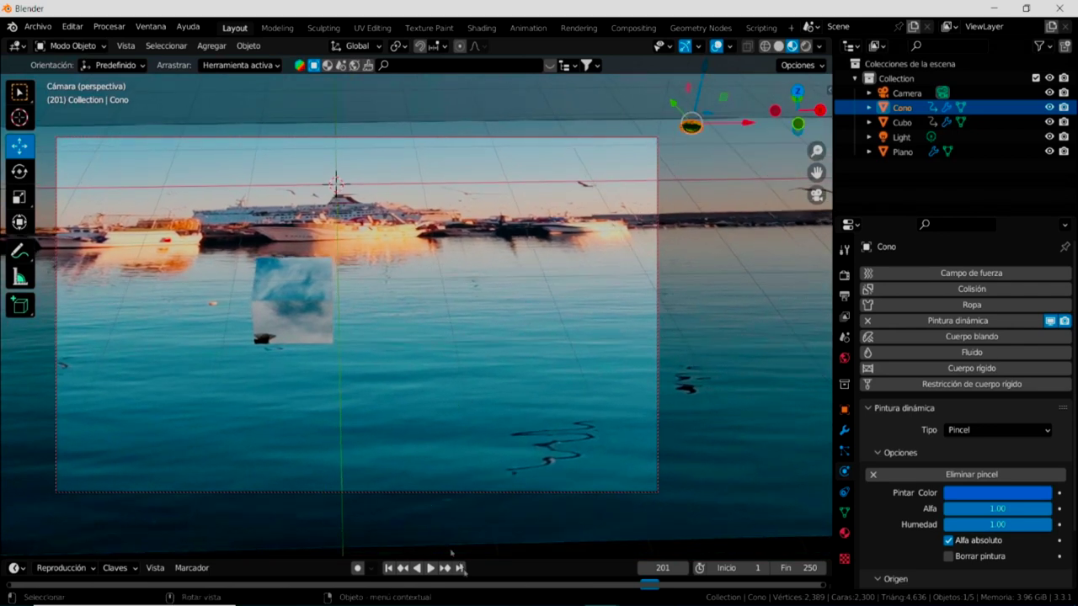
Return to frame 1 and look through the camera again with Numpad 0.
{"action": "left_click", "coordinate": [389, 568]}
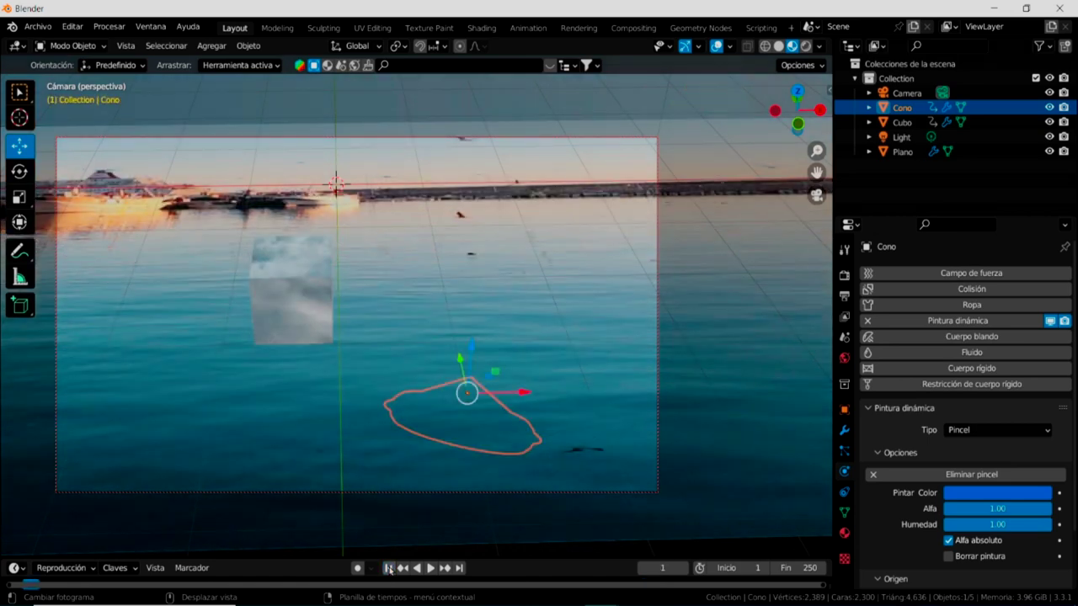
{"action": "middle_click_drag", "start_coordinate": [616, 249], "coordinate": [601, 318]}
{"action": "key", "text": "KP_0"}
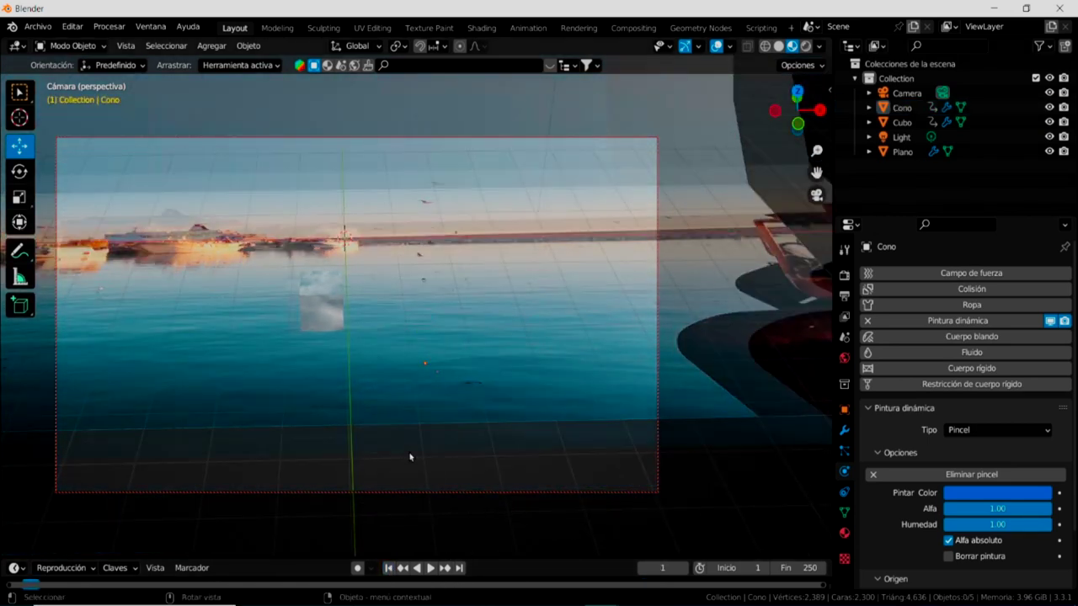